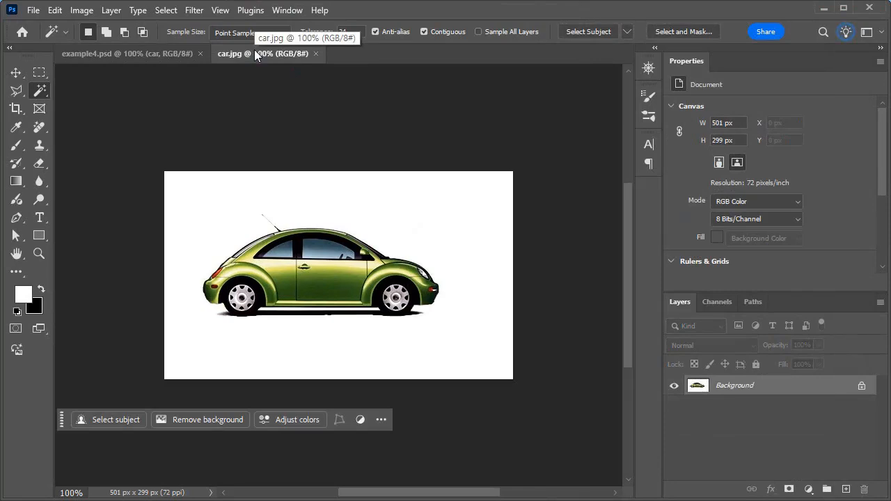
# Select the white background around the car with the Magic Wand at tolerance 24, and try deselecting and reselecting it
pyautogui.click(39, 254)
pyautogui.click(273, 292)
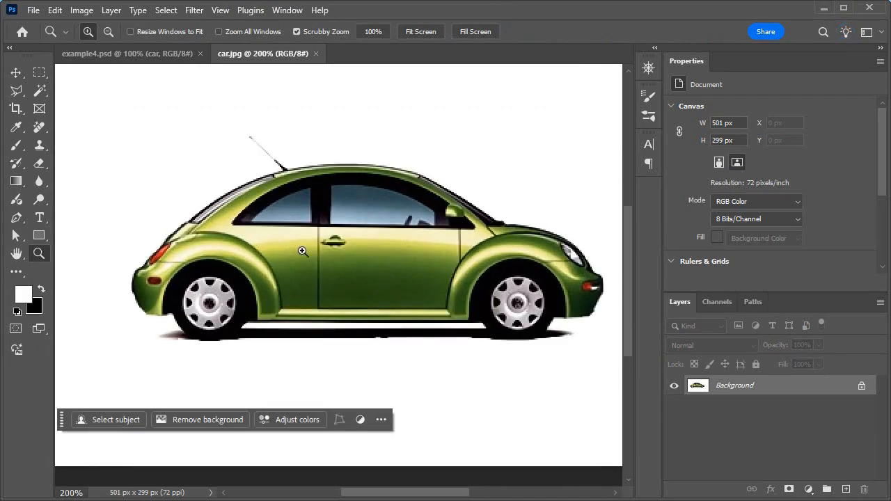
pyautogui.click(40, 90)
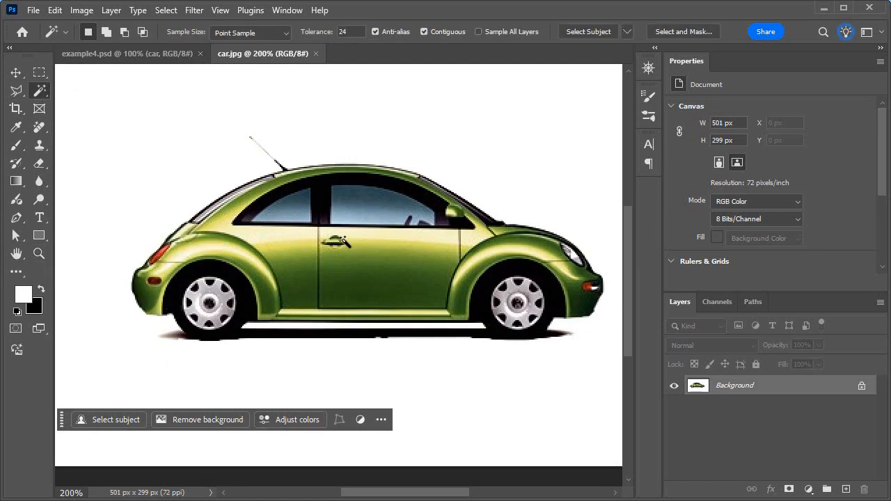
pyautogui.click(428, 140)
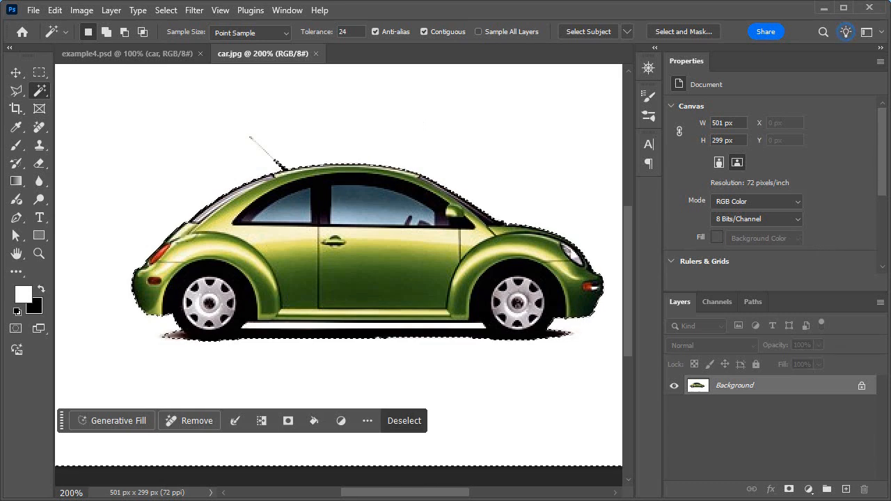
pyautogui.hotkey('ctrl', 'd')
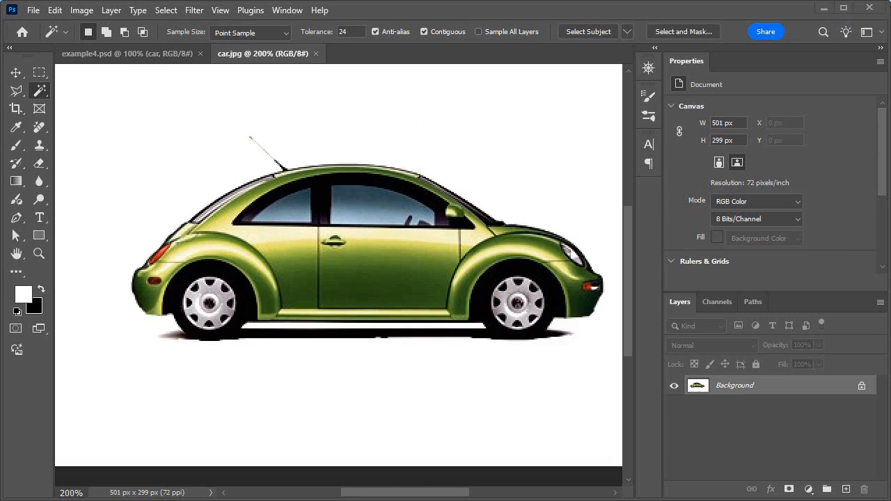
pyautogui.hotkey('ctrl', 'shift', 'd')
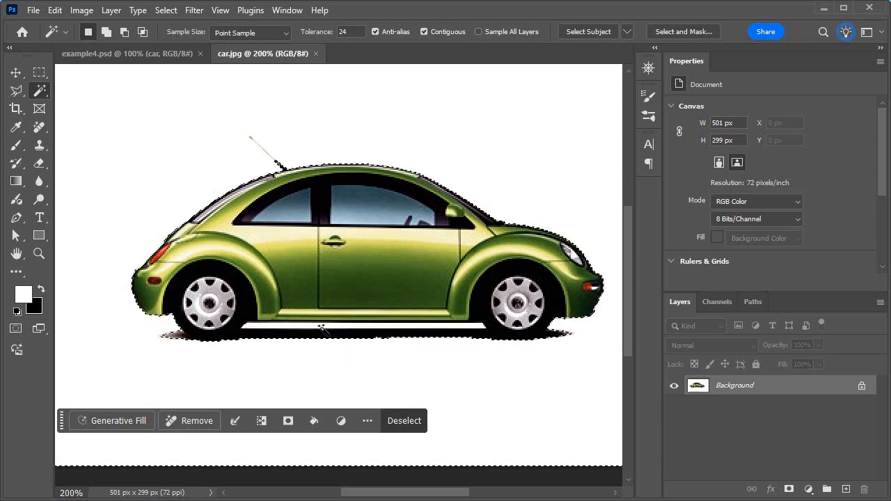
# Add the white gap beneath the car body, between the wheels, to the background selection
pyautogui.press('shift')
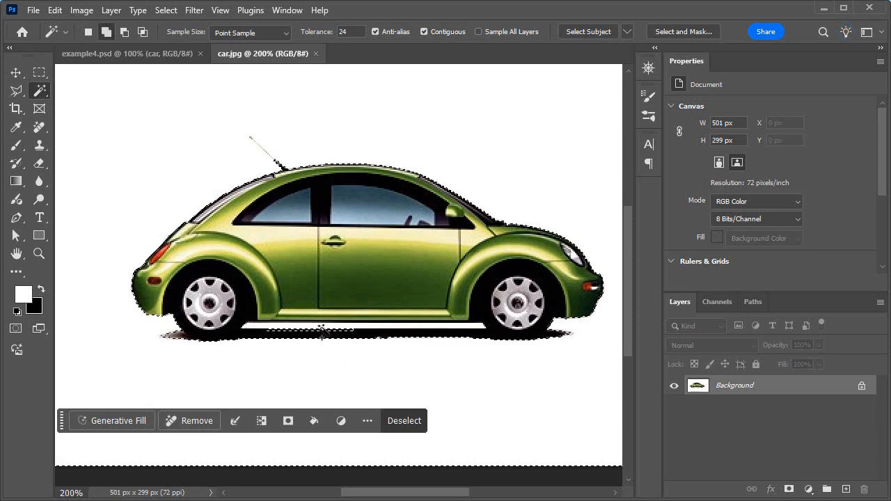
pyautogui.keyDown('shift'); pyautogui.click(322, 328); pyautogui.keyUp('shift')
pyautogui.press('shift')
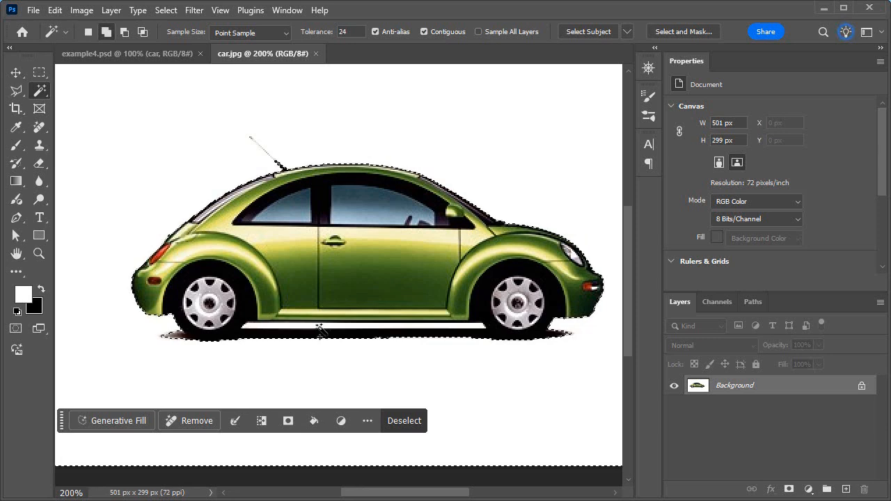
pyautogui.keyDown('shift'); pyautogui.click(319, 328); pyautogui.keyUp('shift')
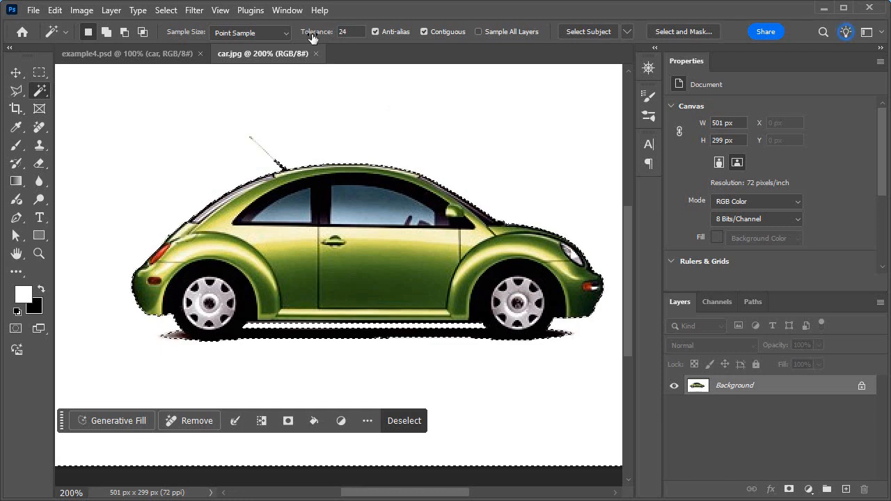
pyautogui.click(352, 34)
# Use Select and Mask with a size 1 Quick Selection brush to subtract the car's antenna from the background selection, trimming excess pixels
pyautogui.click(39, 255)
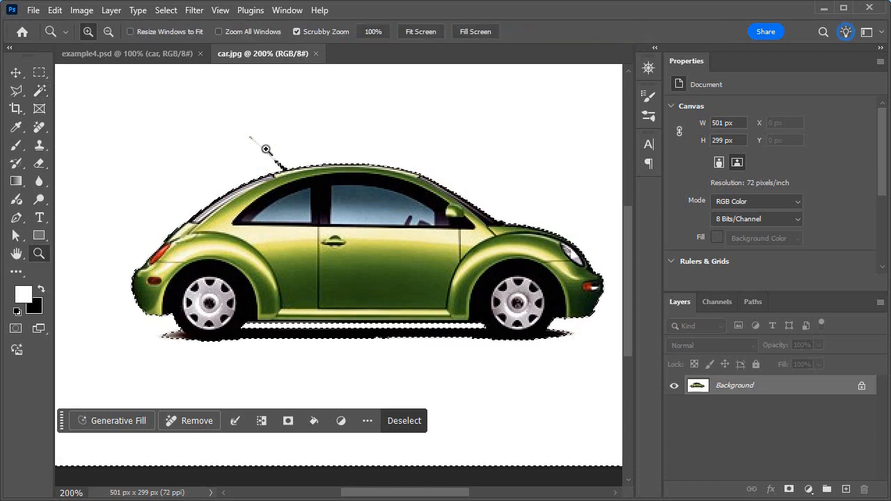
pyautogui.click(269, 149)
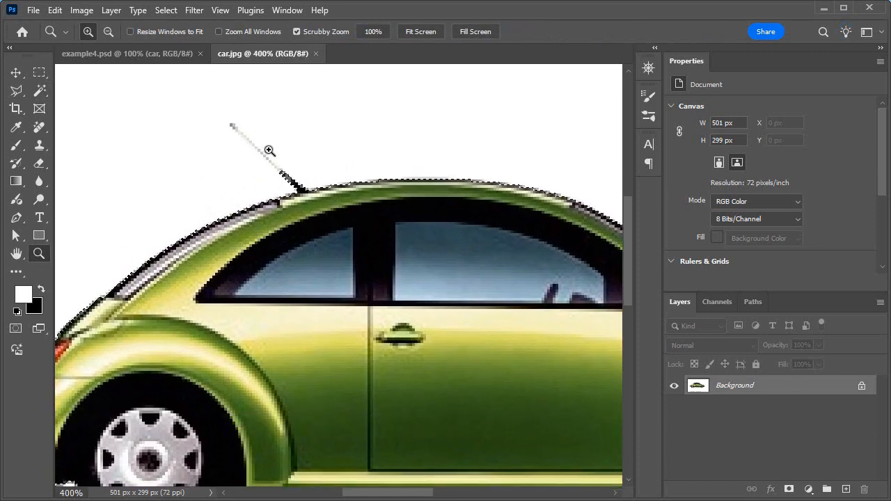
pyautogui.click(269, 149)
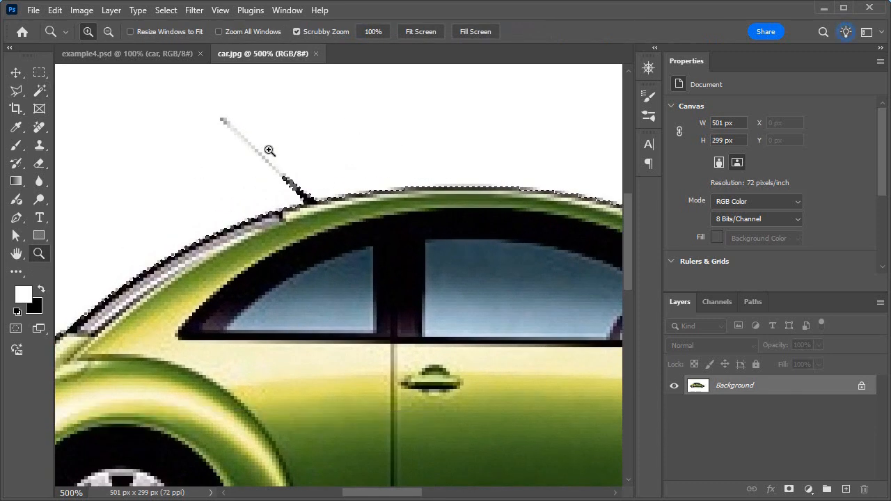
pyautogui.click(269, 151)
pyautogui.click(269, 150)
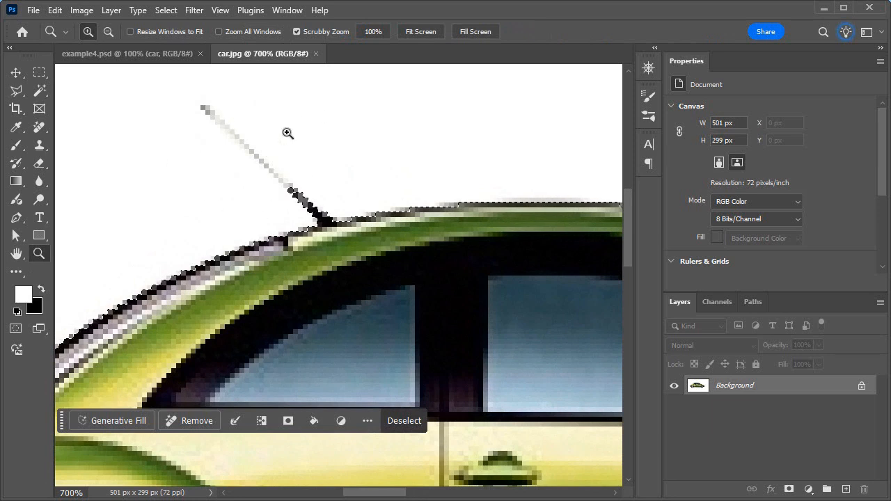
pyautogui.click(41, 89)
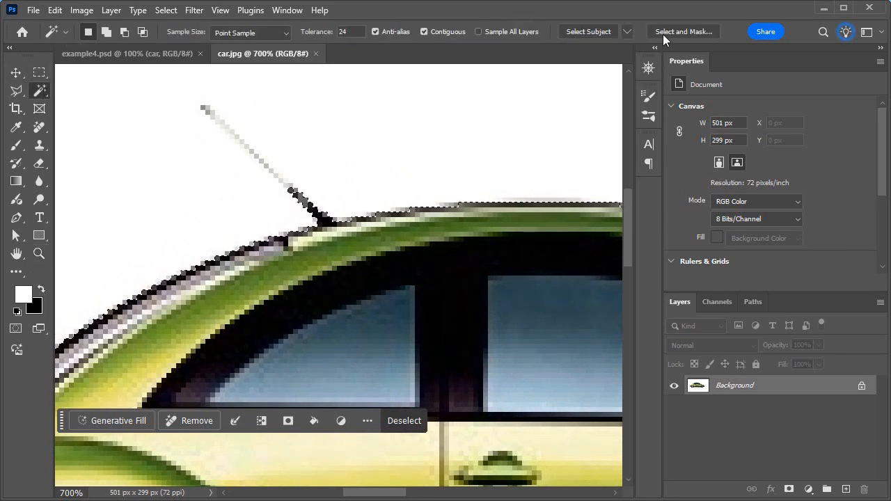
pyautogui.click(697, 32)
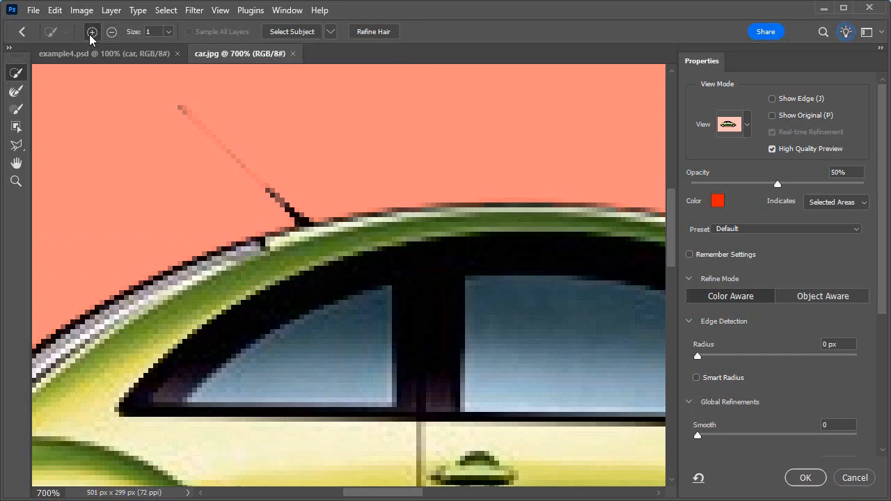
pyautogui.click(112, 31)
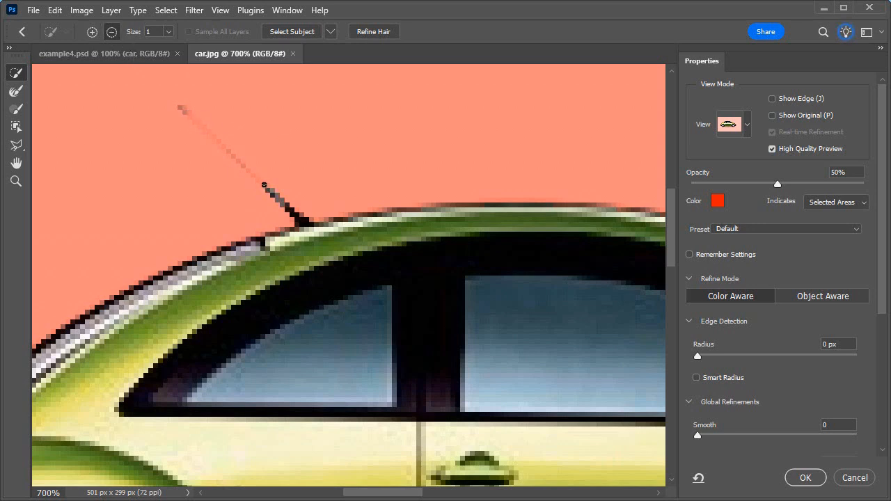
pyautogui.moveTo(257, 178)
pyautogui.mouseDown()
pyautogui.moveTo(304, 231)
pyautogui.moveTo(259, 175)
pyautogui.moveTo(181, 109)
pyautogui.mouseUp()
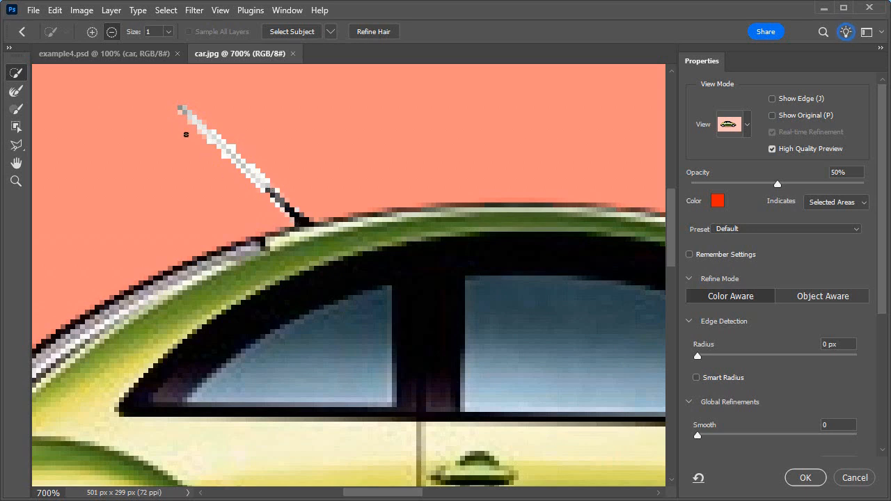
pyautogui.click(92, 32)
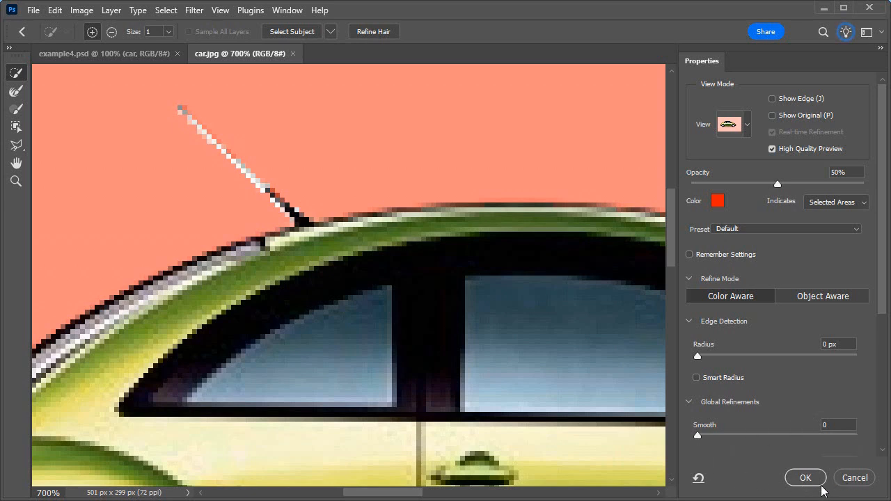
pyautogui.click(802, 478)
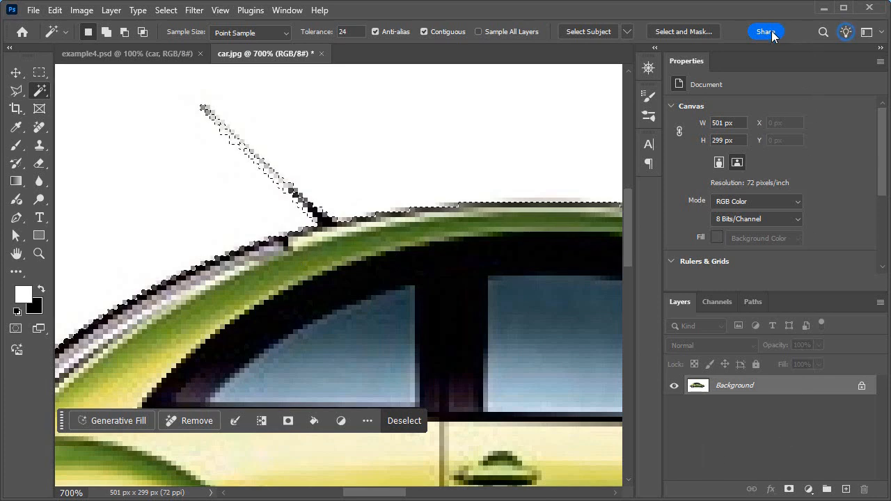
# Refine the selection again in Select and Mask, adding the leftover white pixels along the antenna's lower edge to the background selection
pyautogui.click(692, 31)
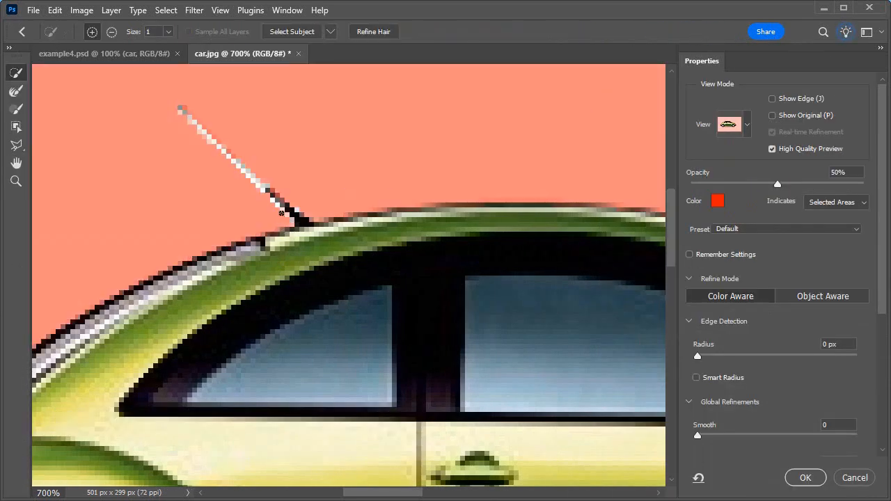
pyautogui.click(11, 179)
pyautogui.click(259, 169)
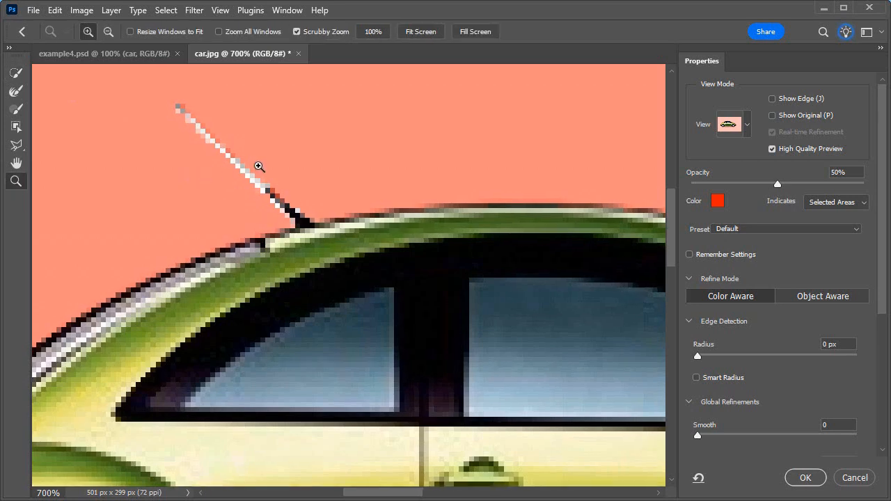
pyautogui.click(241, 126)
pyautogui.click(240, 126)
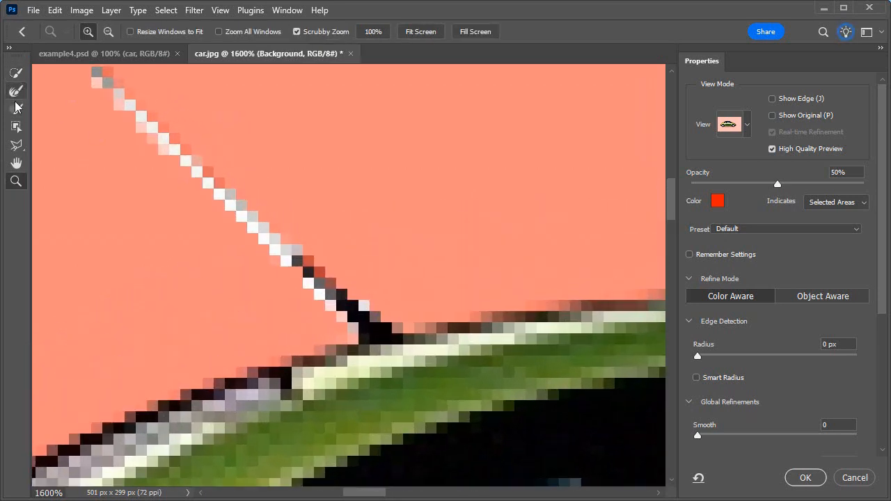
pyautogui.click(16, 72)
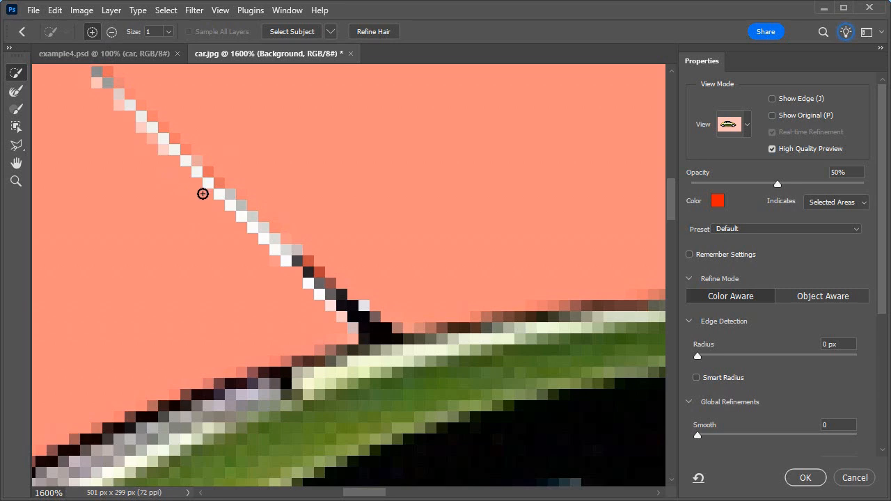
pyautogui.click(191, 185)
pyautogui.click(216, 213)
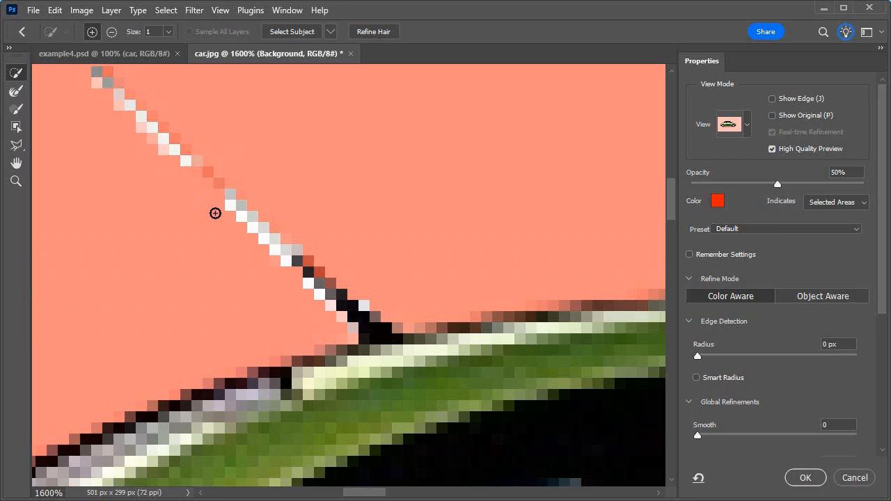
pyautogui.click(223, 215)
pyautogui.click(234, 223)
pyautogui.click(241, 233)
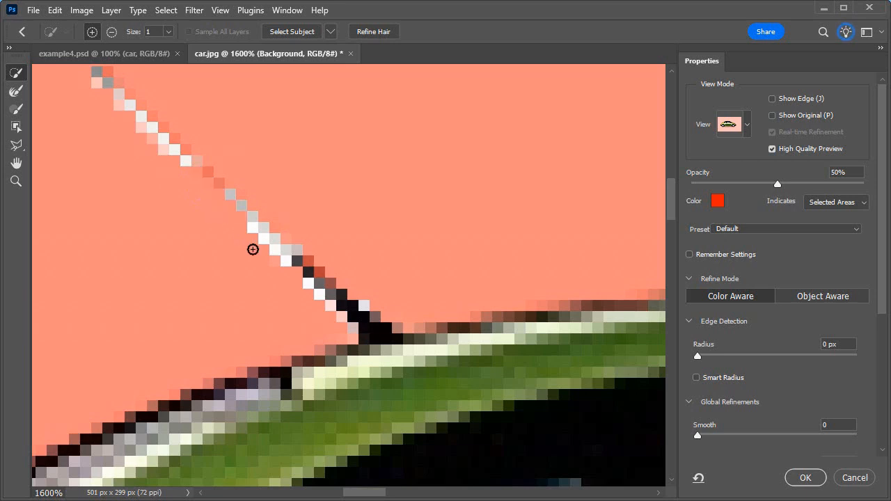
pyautogui.click(252, 249)
pyautogui.click(262, 268)
pyautogui.moveTo(262, 269); pyautogui.dragTo(285, 308)
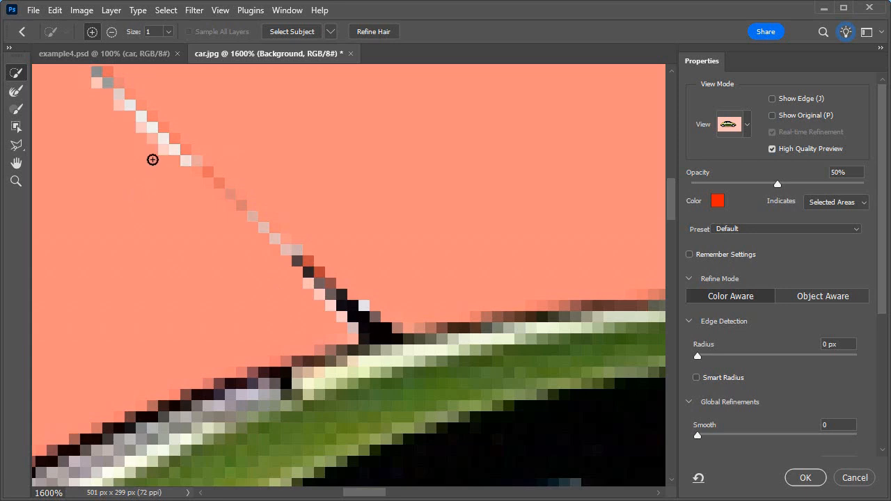
pyautogui.click(109, 118)
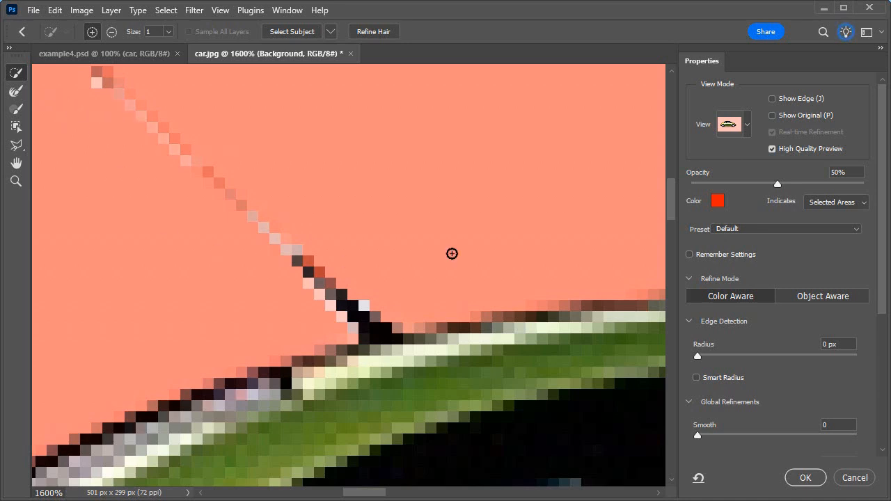
pyautogui.click(805, 477)
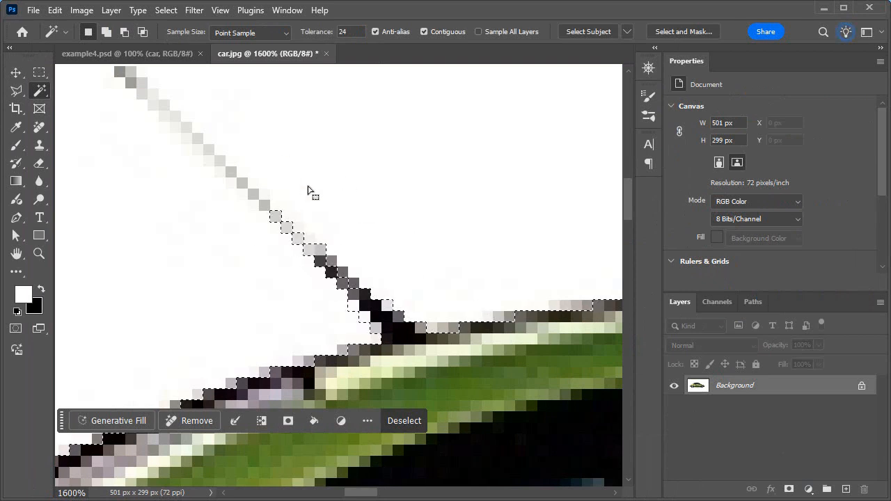
# Copy the car onto a new layer from the inverted selection and fill the Background layer with white
pyautogui.hotkey('ctrl', '-')
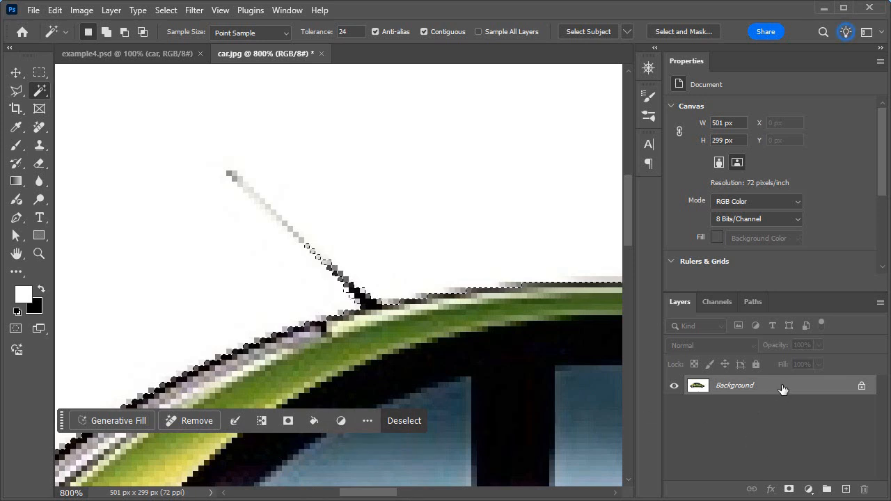
pyautogui.hotkey('ctrl', 'j')
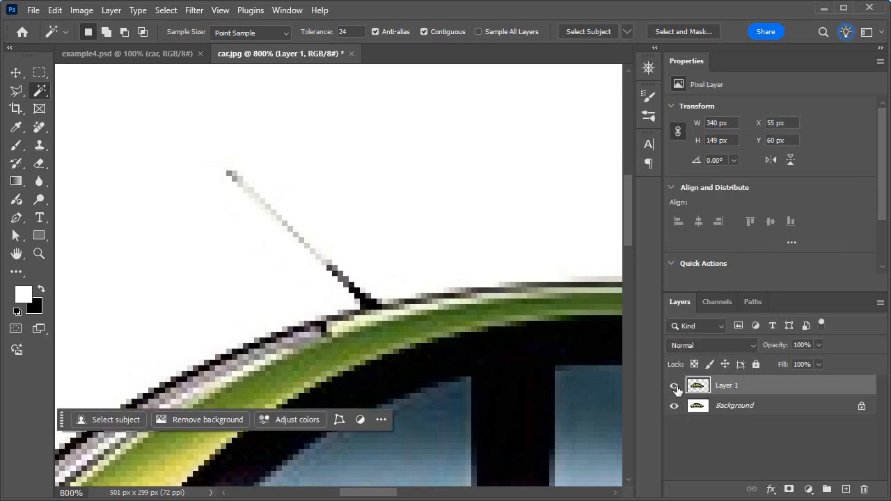
pyautogui.click(779, 404)
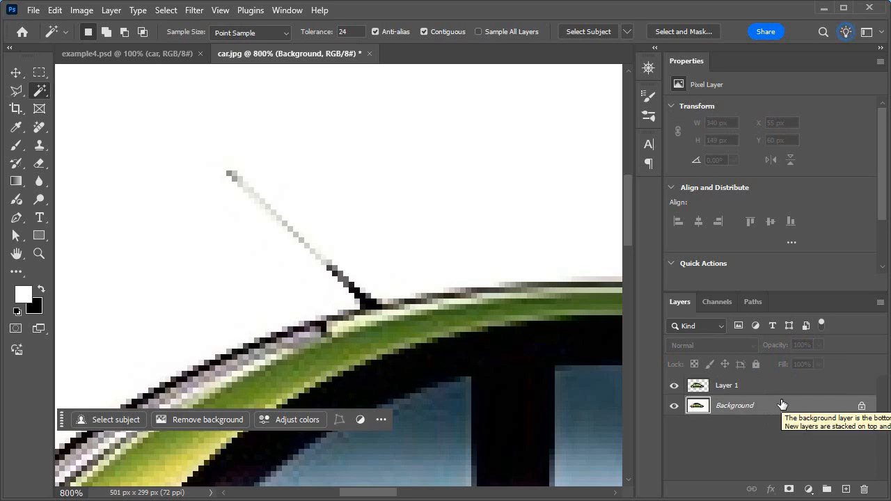
pyautogui.hotkey('alt', 'BackSpace')
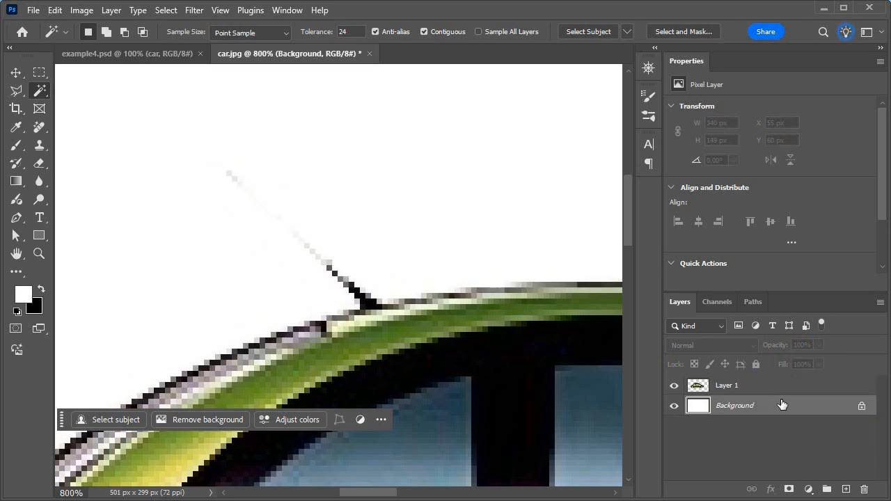
# Rename the cut-out car's layer to "car" and leave no layer selected
pyautogui.hotkey('ctrl', '-')
pyautogui.hotkey('ctrl', '-')
pyautogui.hotkey('ctrl', '-')
pyautogui.hotkey('ctrl', '-')
pyautogui.hotkey('ctrl', '-')
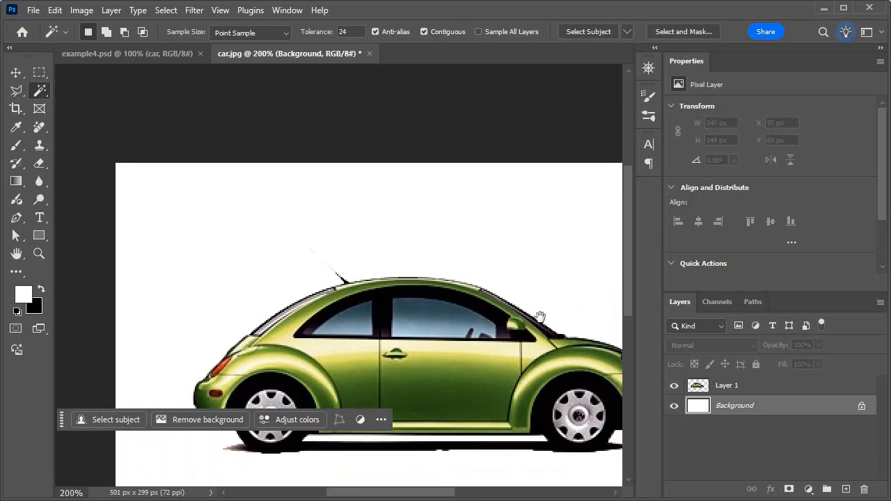
pyautogui.moveTo(540, 316); pyautogui.dragTo(463, 215)
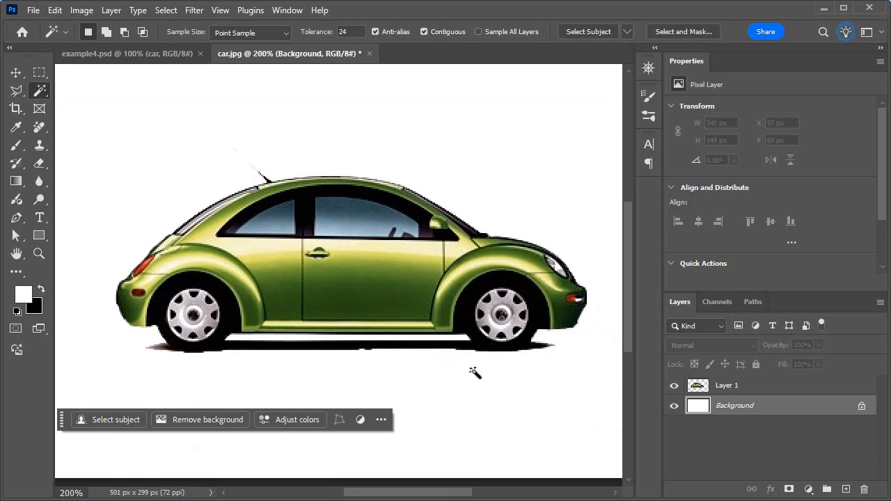
pyautogui.click(762, 393)
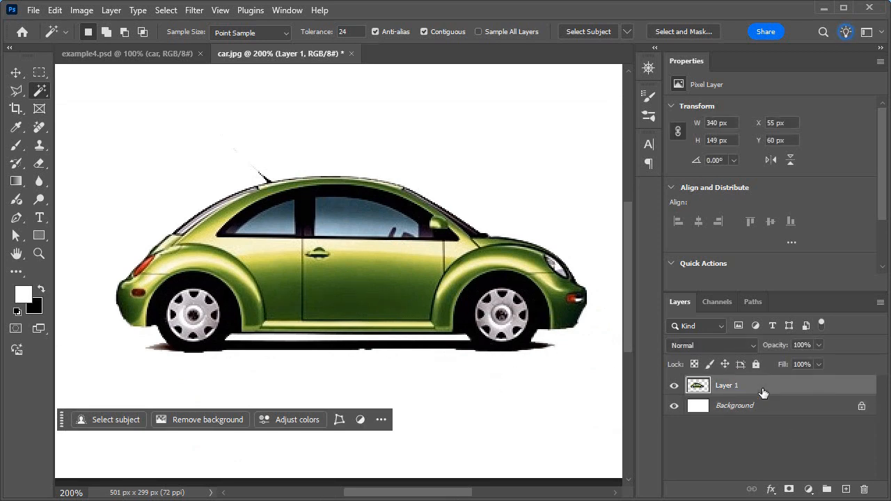
pyautogui.hotkey('ctrl', '-')
pyautogui.hotkey('ctrl', '-')
pyautogui.press('v')
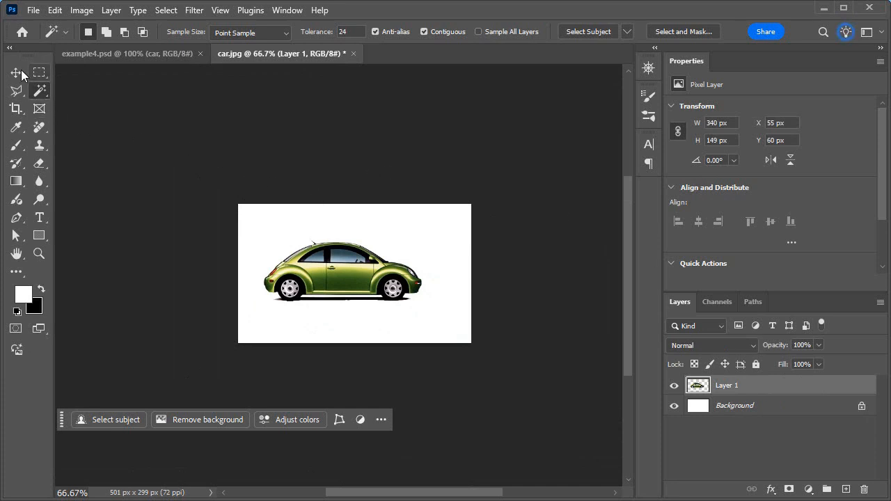
pyautogui.doubleClick(724, 386)
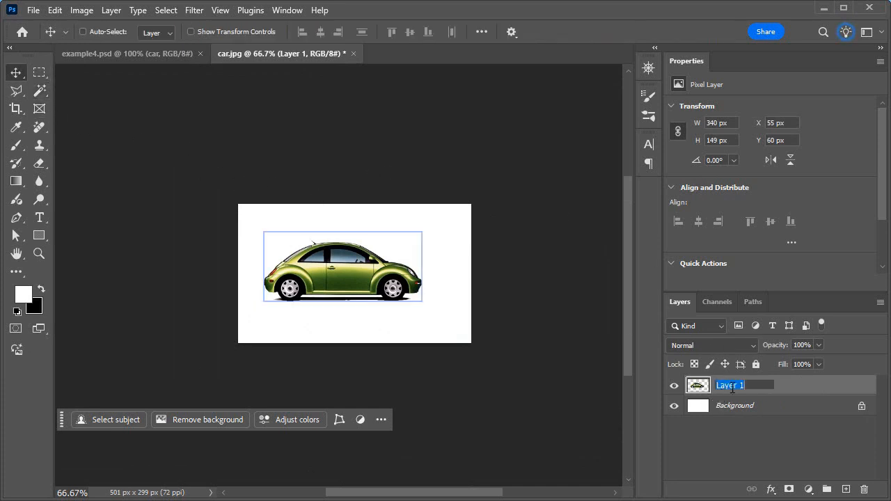
pyautogui.write('car')
pyautogui.click(821, 431)
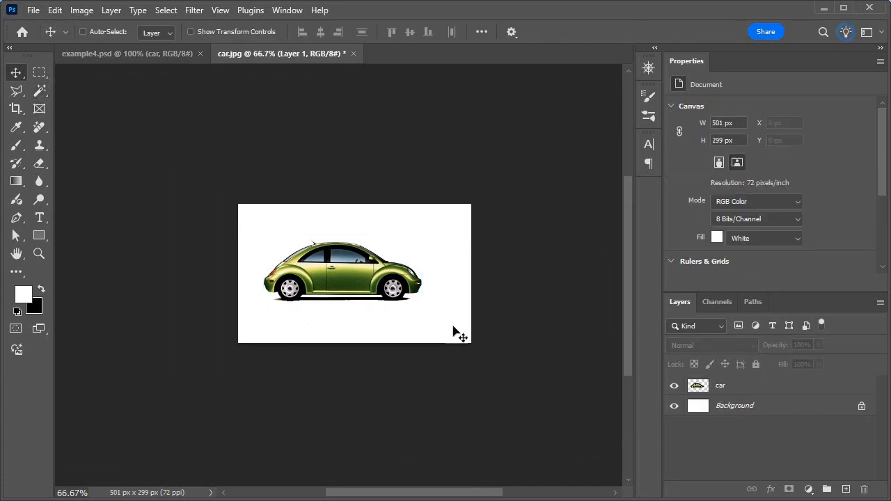
# Try to move the car with the Move tool while no layer is selected, dismissing the messages
pyautogui.click(401, 283)
pyautogui.press('Return')
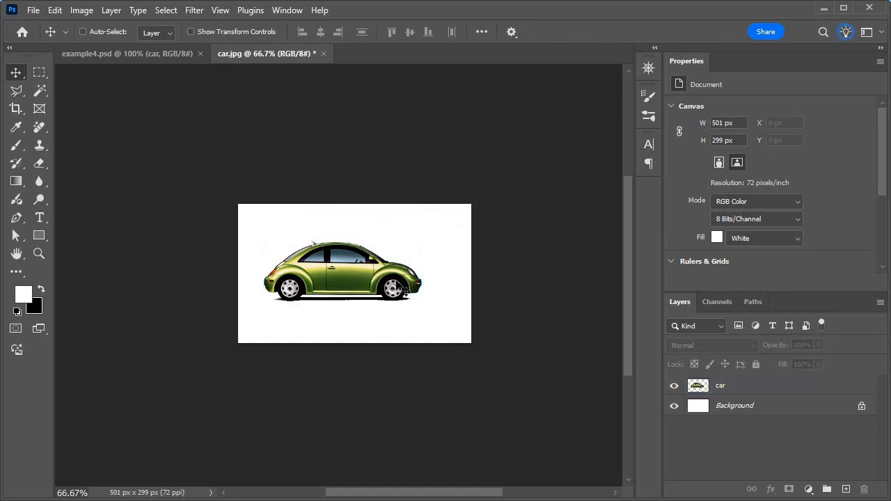
pyautogui.click(395, 286)
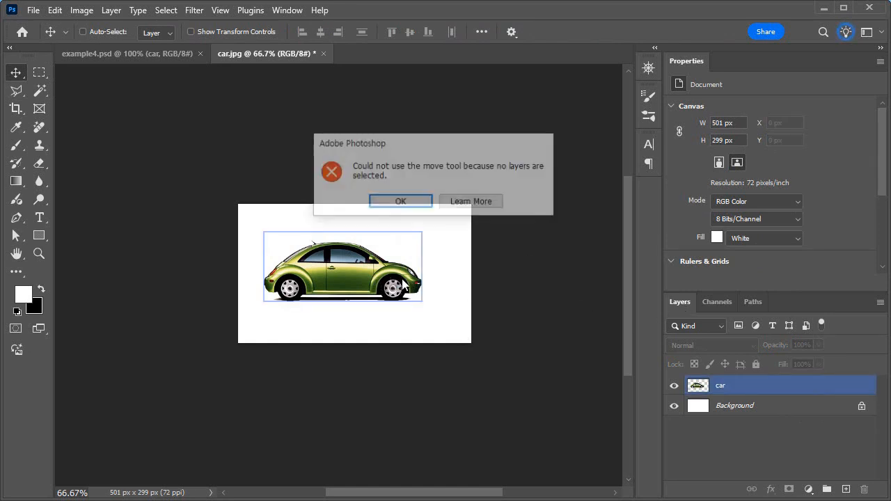
pyautogui.click(425, 202)
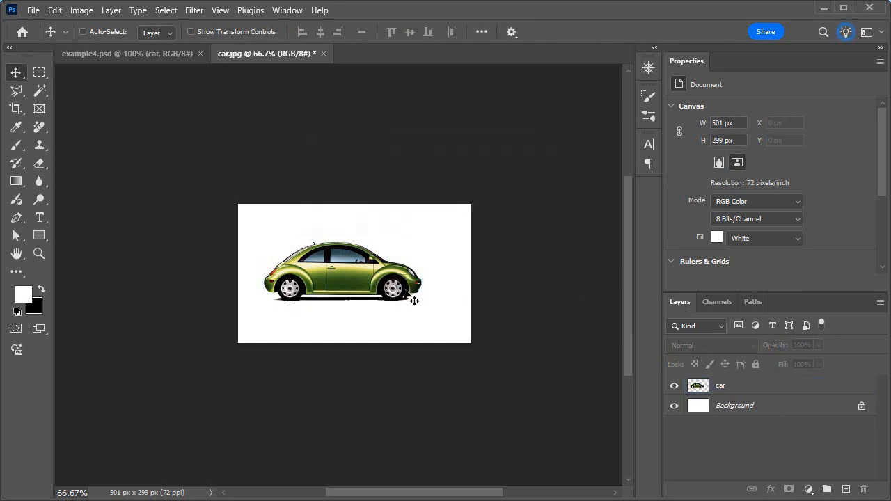
pyautogui.click(377, 285)
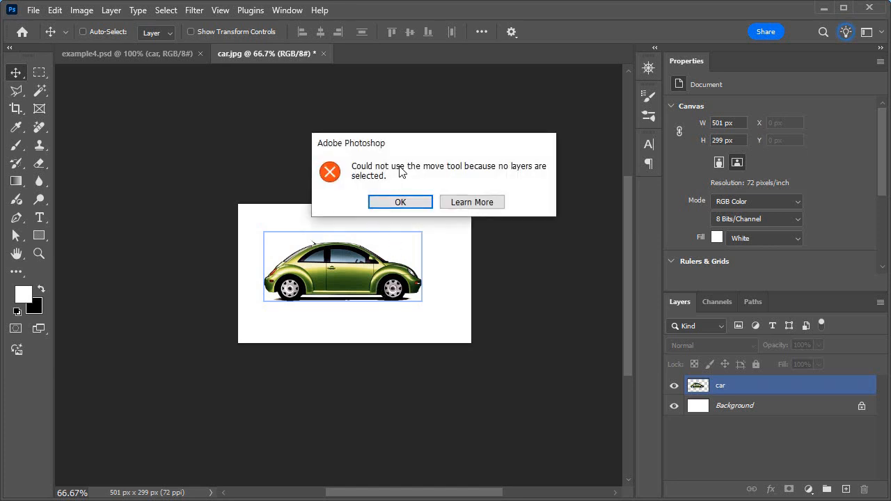
pyautogui.click(392, 203)
pyautogui.click(405, 271)
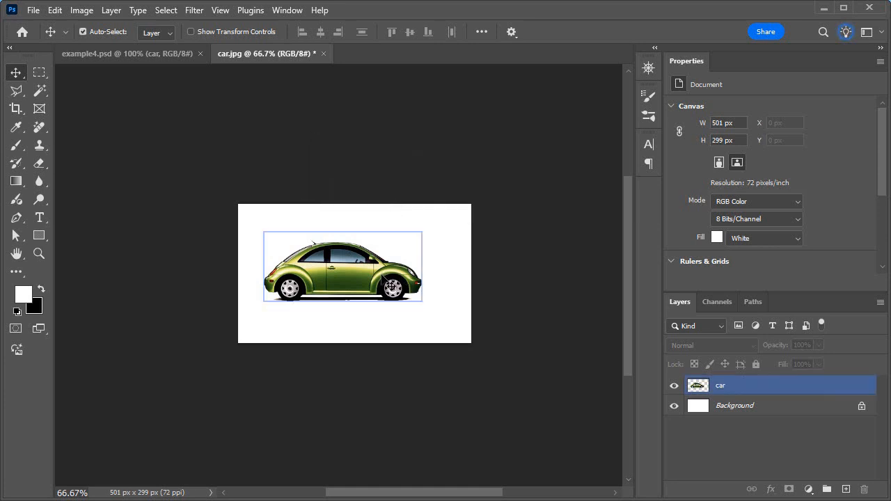
pyautogui.keyDown('ctrl'); pyautogui.keyDown('shift'); pyautogui.click(381, 277); pyautogui.keyUp('shift'); pyautogui.keyUp('ctrl')
pyautogui.keyDown('ctrl'); pyautogui.keyDown('shift'); pyautogui.click(370, 285); pyautogui.keyUp('shift'); pyautogui.keyUp('ctrl')
pyautogui.click(369, 291)
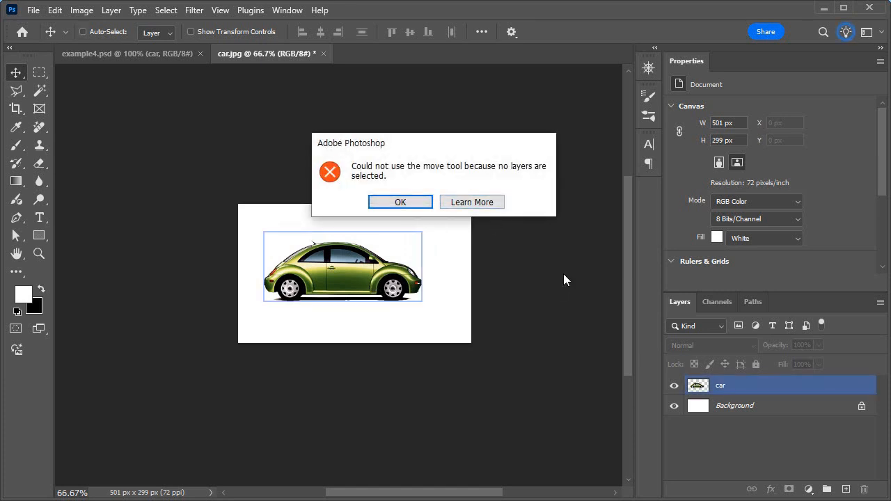
pyautogui.click(409, 203)
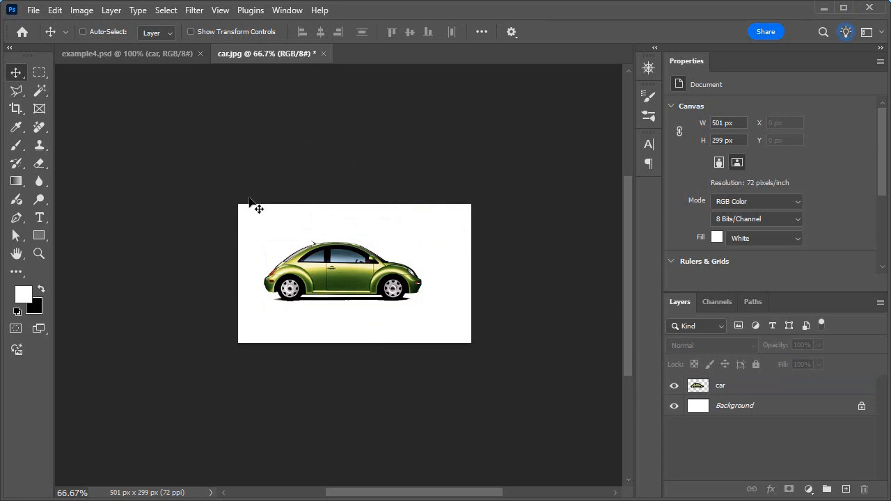
pyautogui.click(374, 273)
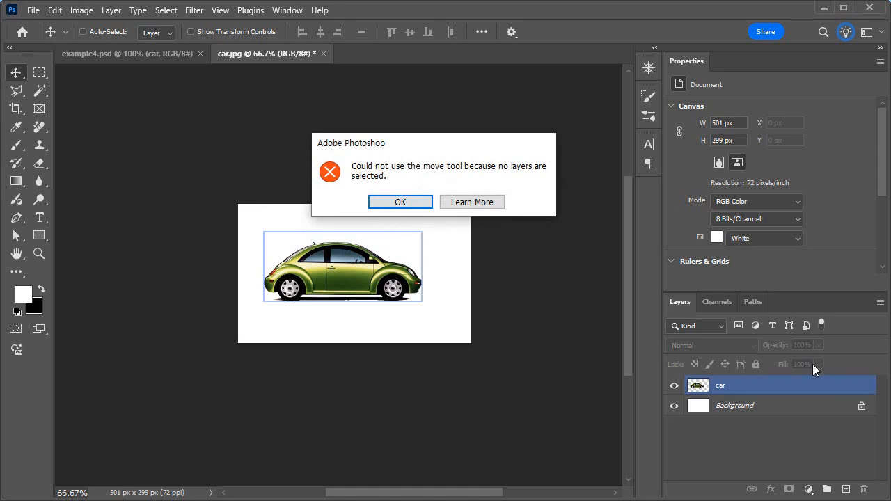
pyautogui.click(396, 203)
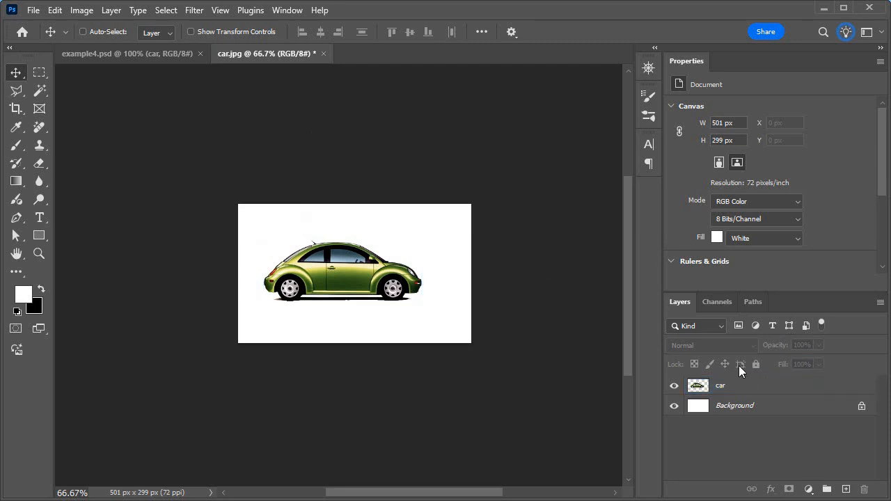
# Select the car layer and nudge it horizontally to the right until its X position is 156 px
pyautogui.click(741, 384)
pyautogui.click(345, 277)
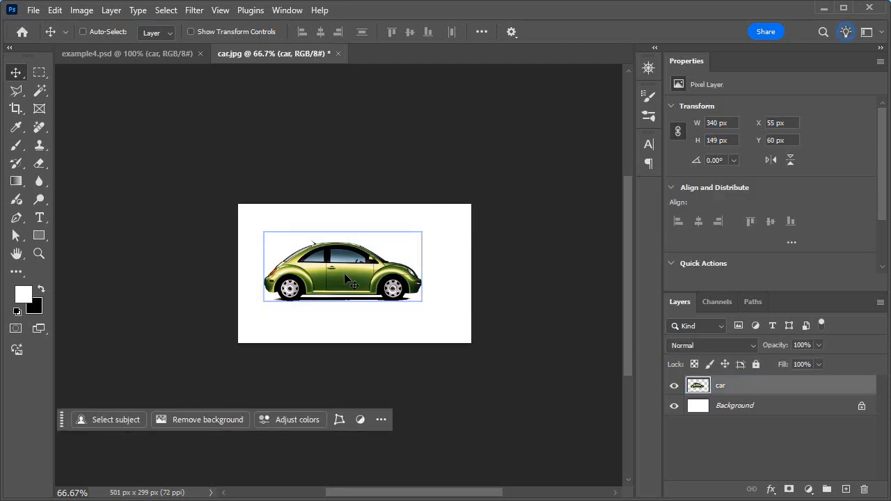
pyautogui.press('Right')
pyautogui.press('Right')
pyautogui.press('Right')
pyautogui.press('Right')
pyautogui.press('Right')
pyautogui.press('Right')
pyautogui.press('Right')
pyautogui.press('Right')
pyautogui.press('Right')
pyautogui.press('Right')
pyautogui.press('Right')
pyautogui.press('Right')
pyautogui.press('Right')
pyautogui.press('Right')
pyautogui.press('Right')
pyautogui.press('Right')
pyautogui.press('Right')
pyautogui.press('Right')
pyautogui.press('Right')
pyautogui.press('Right')
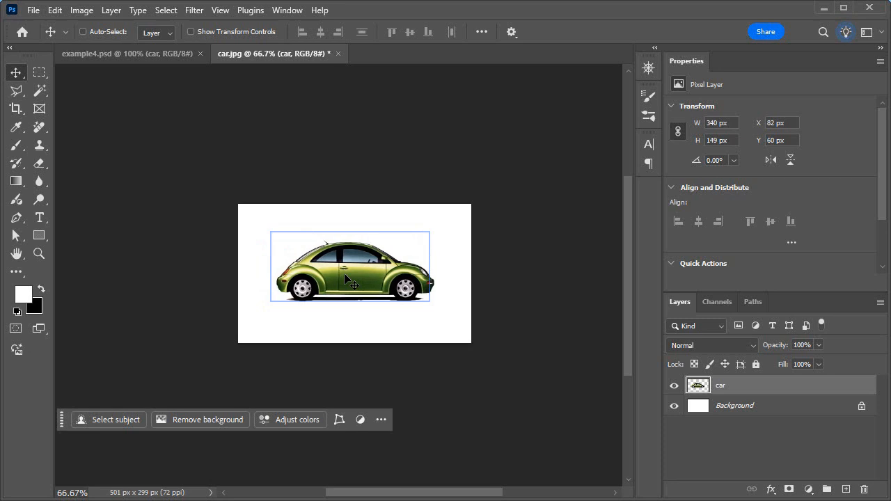
pyautogui.press('Right')
pyautogui.press('Right')
pyautogui.press('Right')
pyautogui.press('Right')
pyautogui.press('Right')
pyautogui.press('Right')
pyautogui.press('Right')
pyautogui.press('Right')
pyautogui.press('Right')
pyautogui.press('Right')
pyautogui.press('Right')
pyautogui.press('Right')
pyautogui.press('Right')
pyautogui.press('Right')
pyautogui.press('Right')
pyautogui.press('Right')
pyautogui.press('Right')
pyautogui.press('Right')
pyautogui.press('Right')
pyautogui.press('Right')
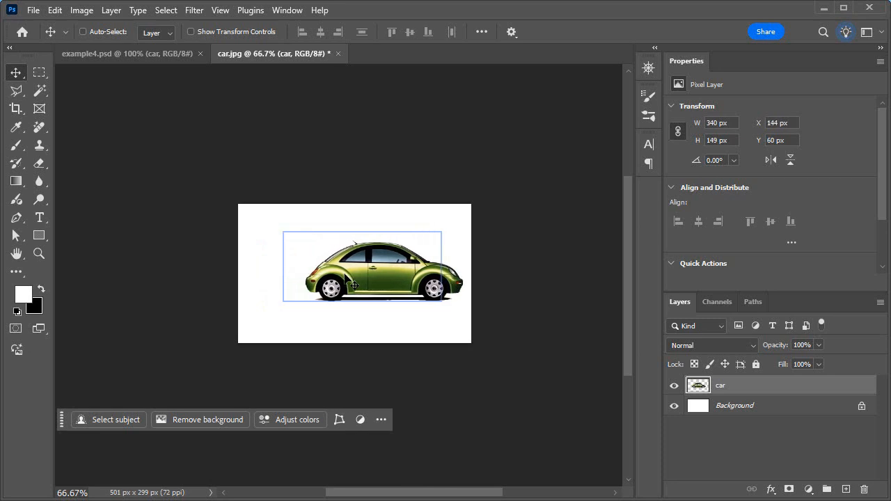
pyautogui.press('Right')
pyautogui.press('Right')
pyautogui.press('Right')
pyautogui.press('Right')
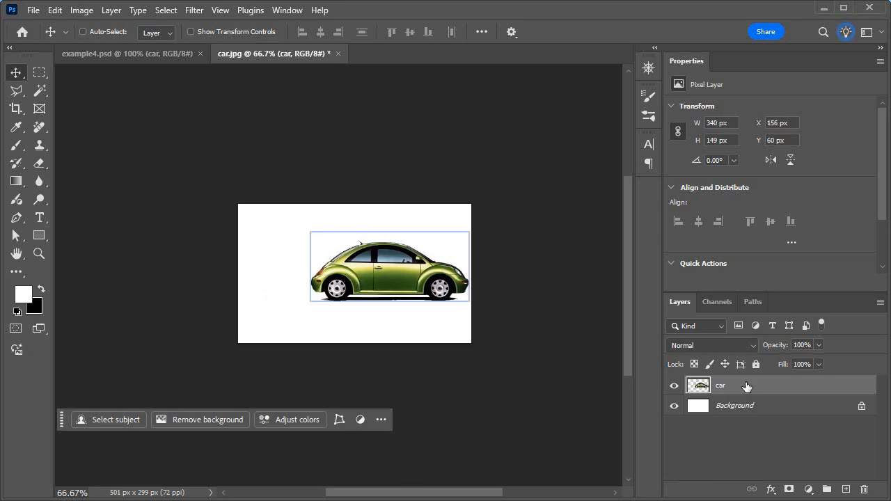
# Duplicate the car layer and rename the lower of the two copies to "motion"
pyautogui.click(35, 257)
pyautogui.click(391, 277)
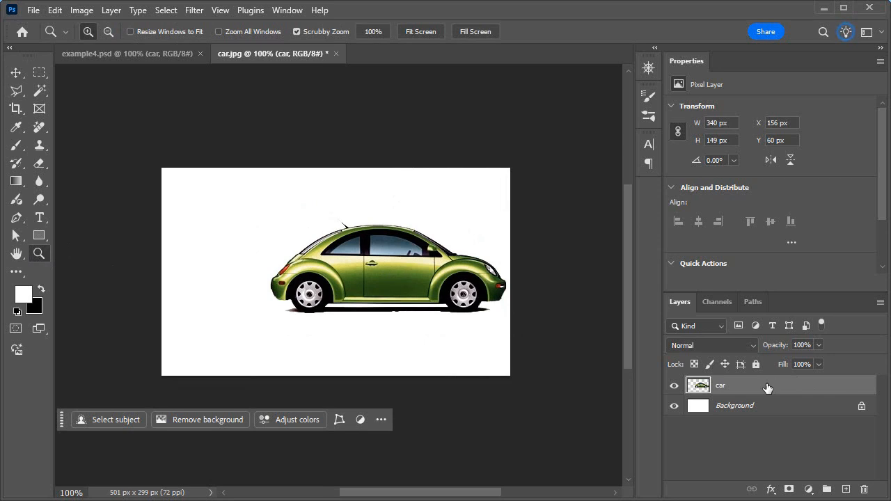
pyautogui.hotkey('ctrl', 'j')
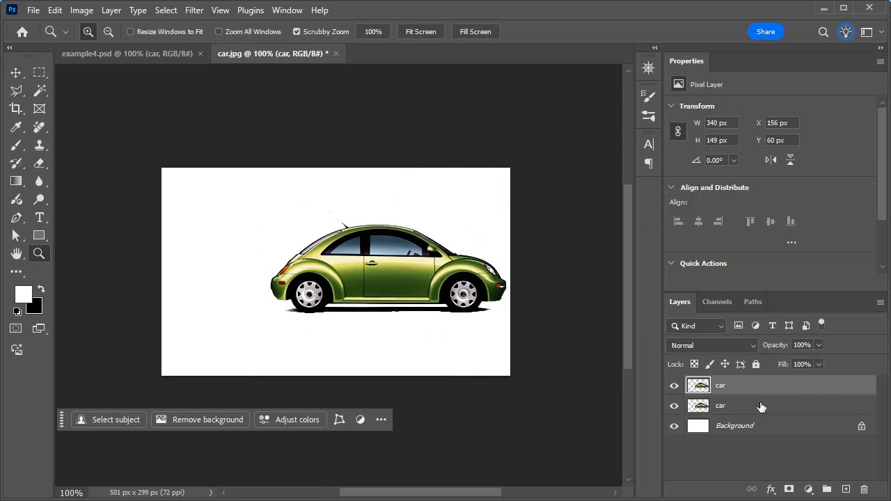
pyautogui.click(768, 412)
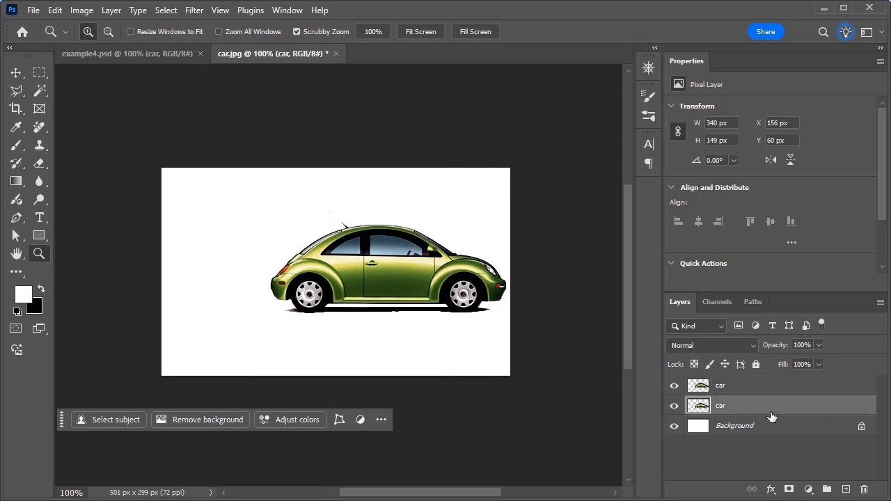
pyautogui.doubleClick(722, 407)
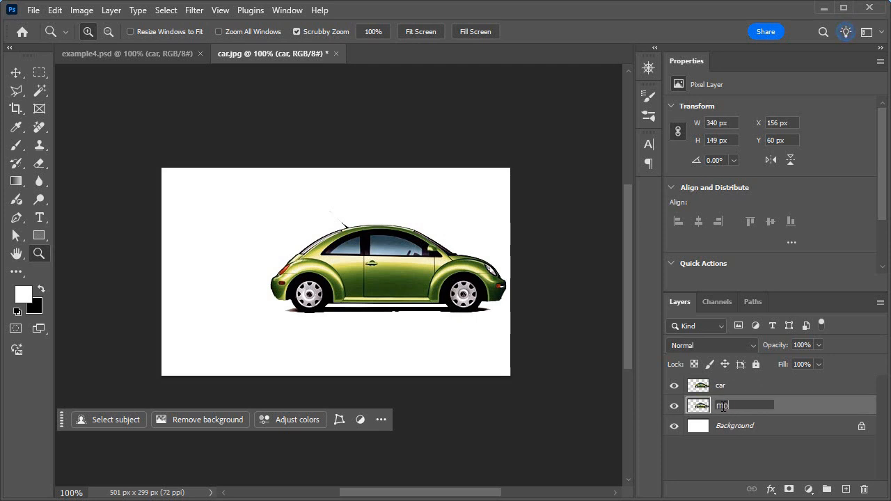
pyautogui.press('Return')
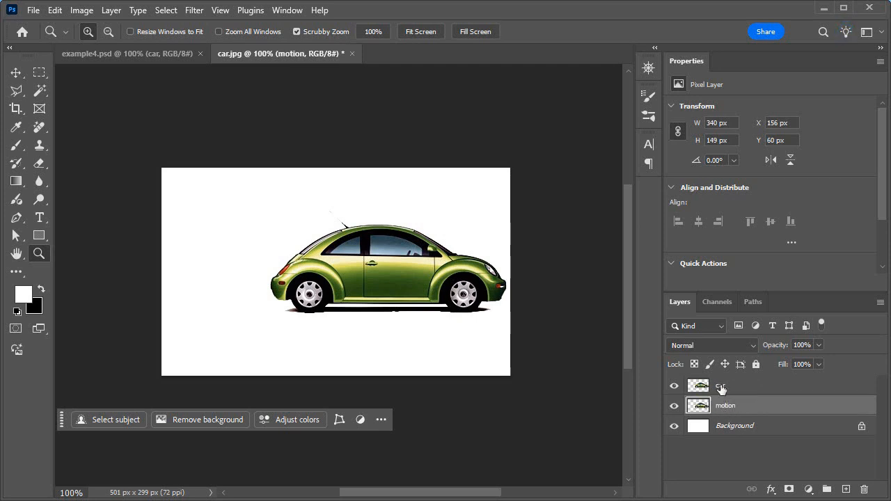
# Move the motion layer left behind the car to an X position of about 65 px, keeping Y at 60 px
pyautogui.click(16, 72)
pyautogui.moveTo(414, 277); pyautogui.dragTo(369, 281)
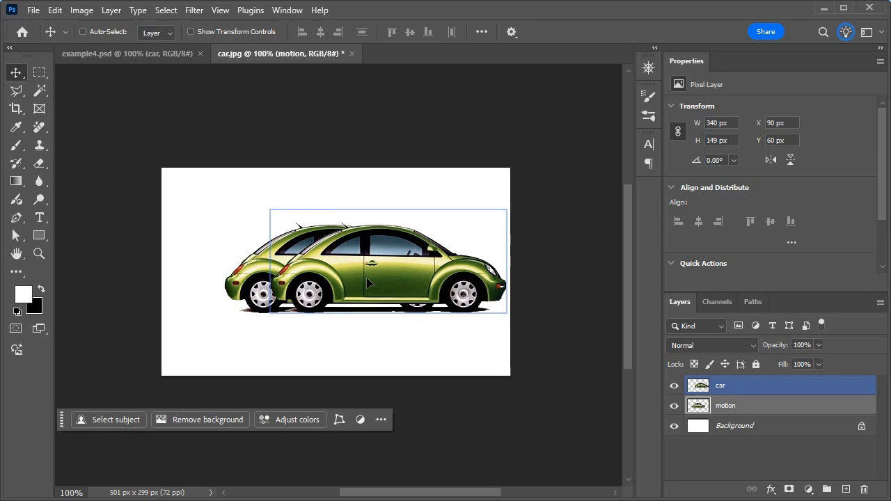
pyautogui.hotkey('ctrl', 'z')
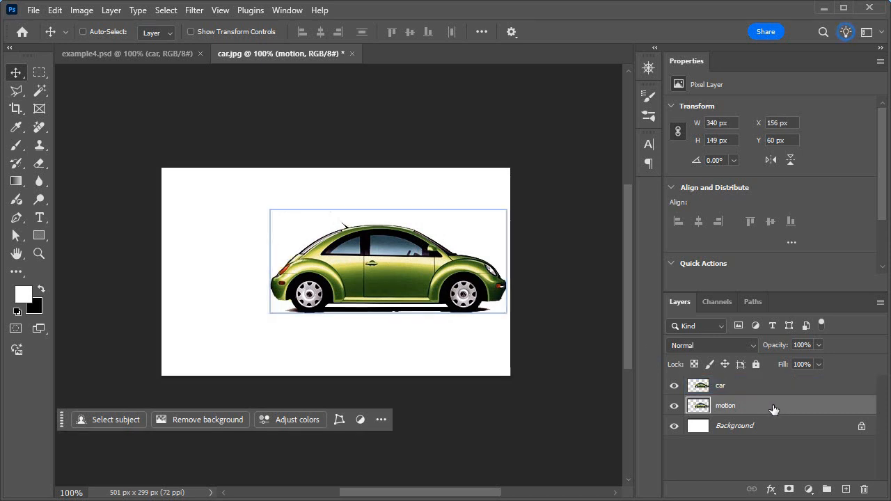
pyautogui.moveTo(319, 284); pyautogui.dragTo(257, 281)
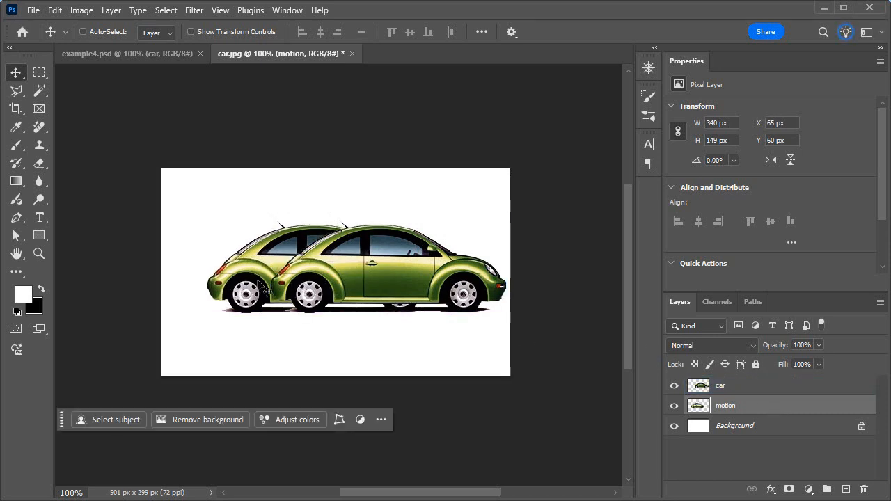
# Preview a Gaussian Blur with a radius of 4.0 pixels on the motion layer without applying it
pyautogui.click(189, 10)
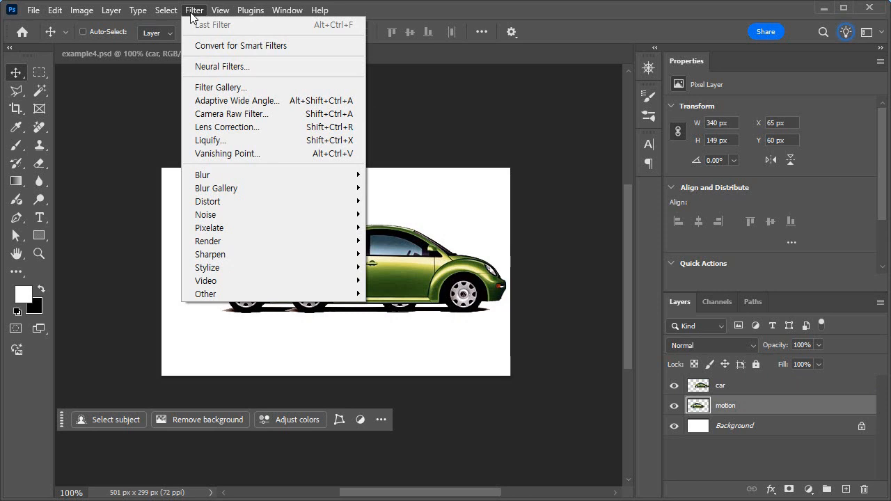
pyautogui.moveTo(244, 179)
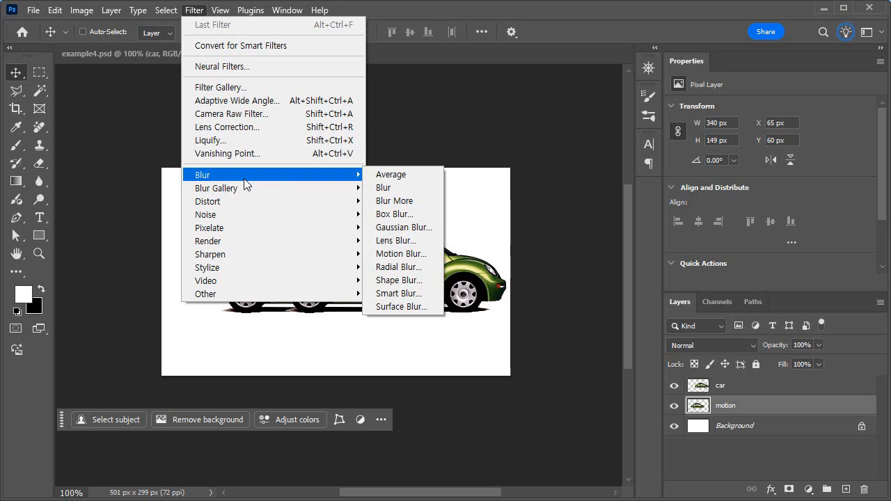
pyautogui.click(399, 233)
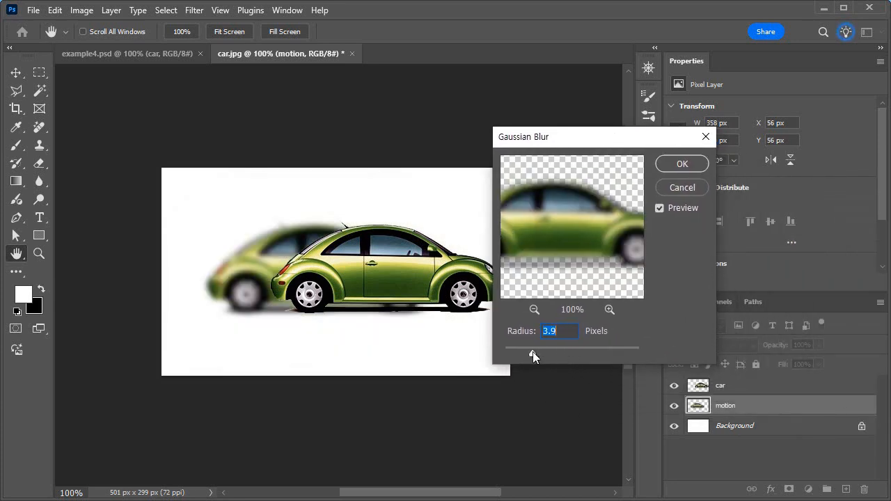
pyautogui.moveTo(532, 352); pyautogui.dragTo(533, 352)
pyautogui.click(698, 186)
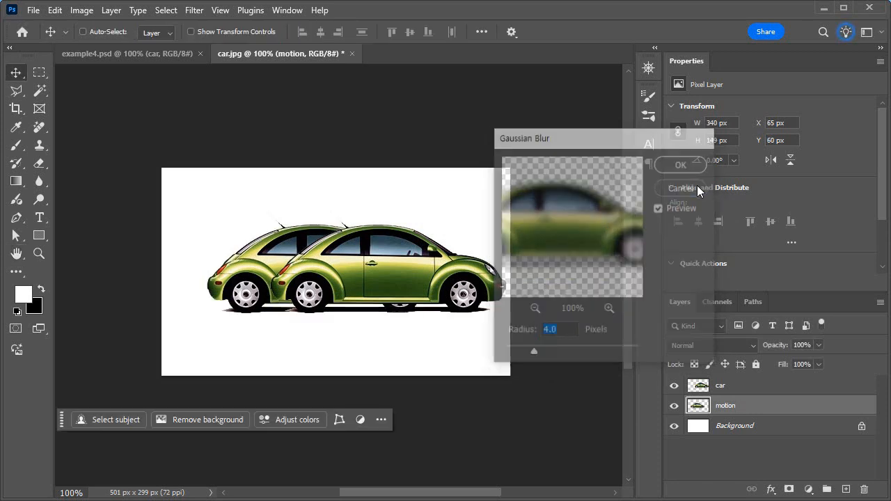
# Apply a Motion Blur to the motion layer with an angle of 0° and a distance of 140 pixels
pyautogui.click(196, 12)
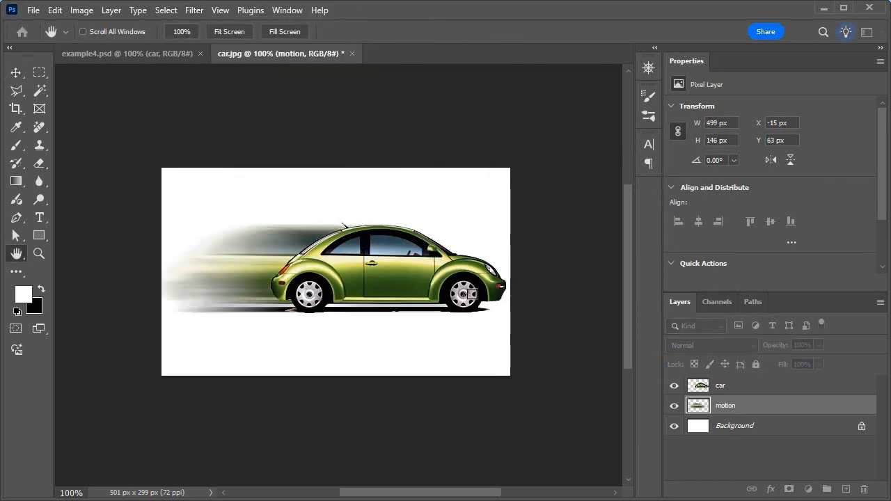
pyautogui.moveTo(890, 191); pyautogui.dragTo(701, 144)
pyautogui.doubleClick(727, 371)
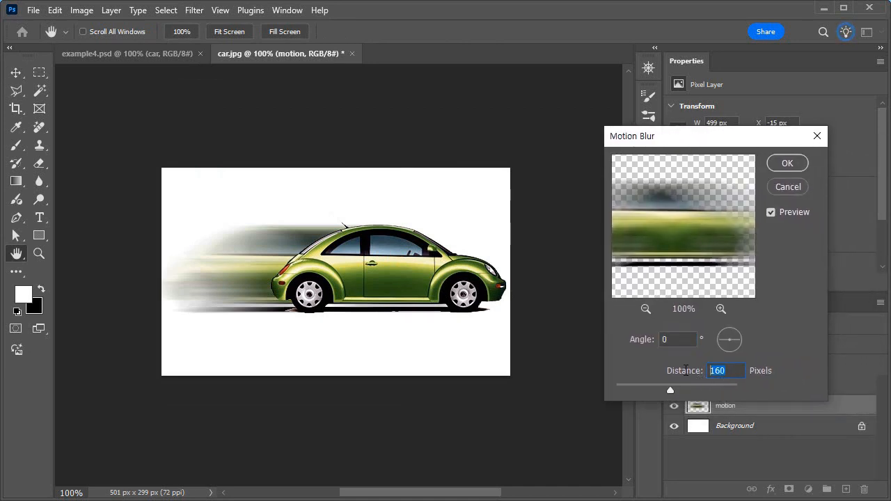
pyautogui.write('140')
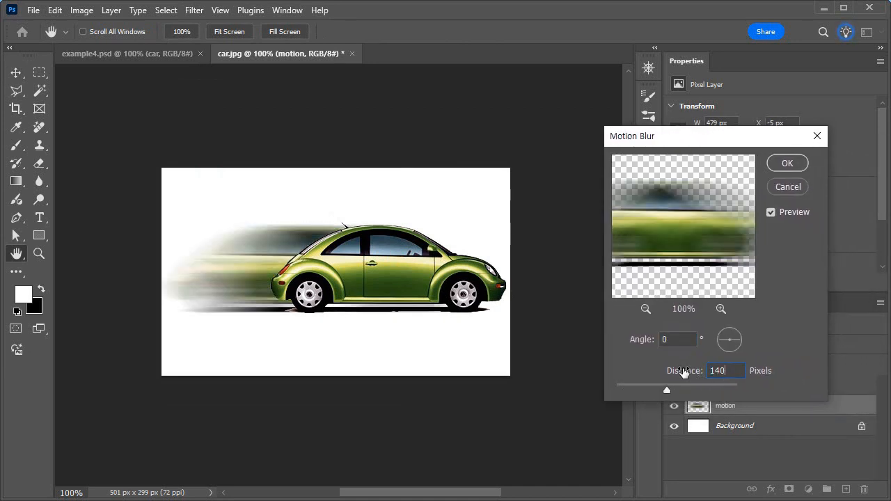
pyautogui.click(785, 164)
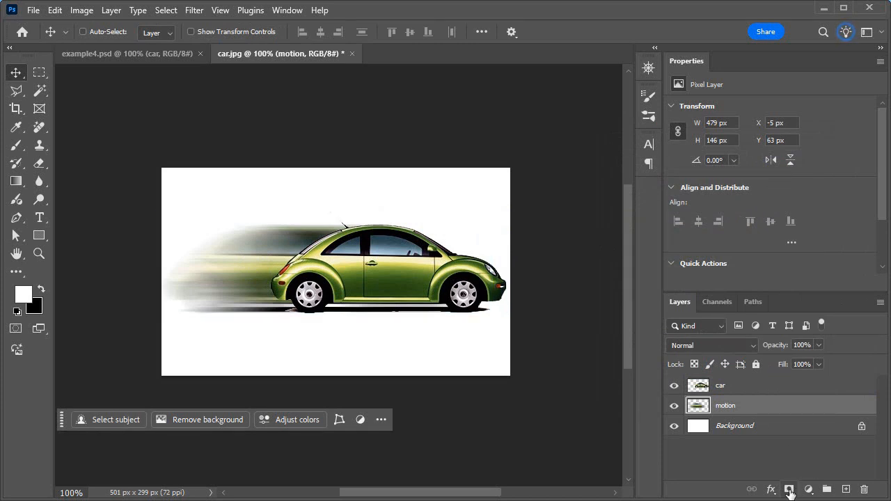
# Add a layer mask to the motion layer and fade out its trailing end with a horizontal black-to-white linear gradient
pyautogui.click(789, 490)
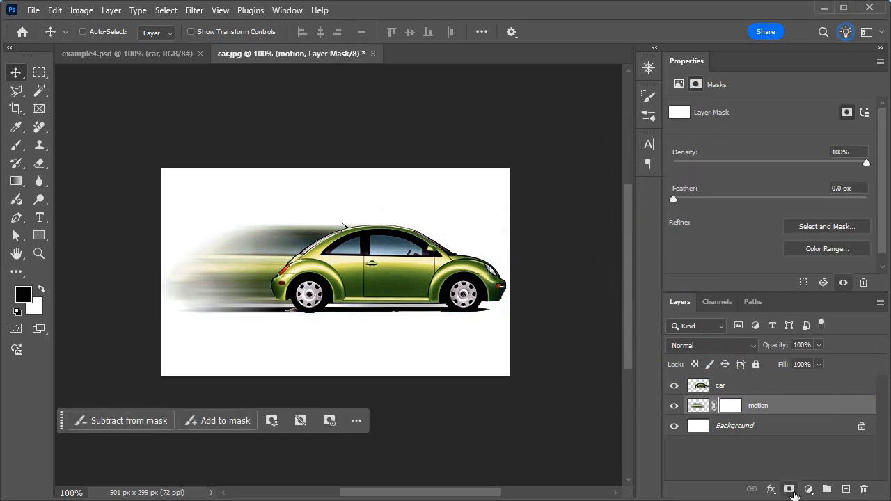
pyautogui.click(16, 183)
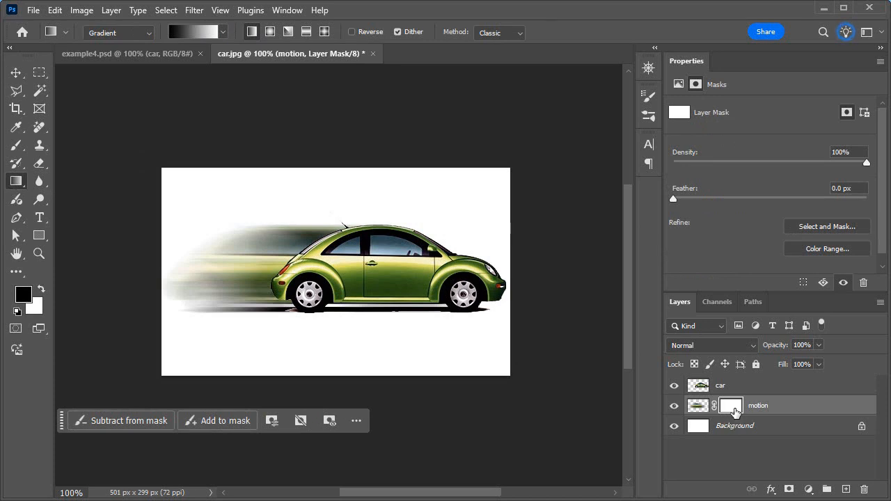
pyautogui.moveTo(199, 207); pyautogui.dragTo(368, 208)
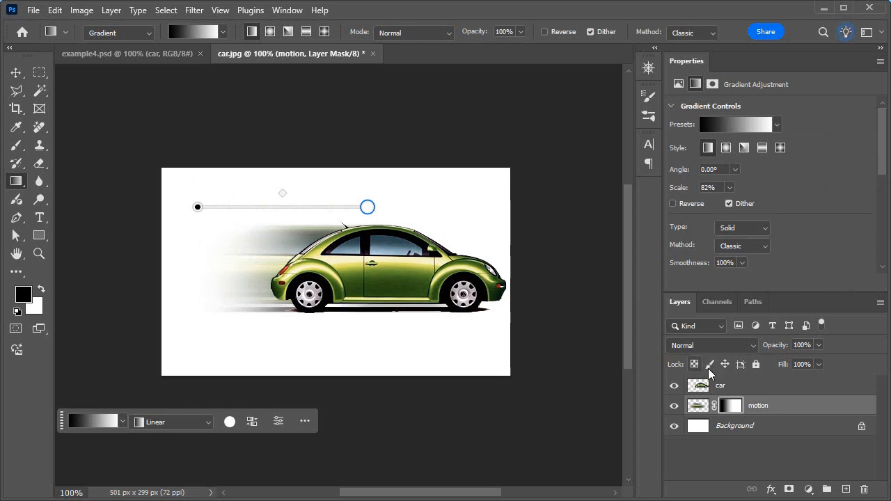
# Duplicate the masked motion layer and move the lower copy left to an X position of about -47 px, keeping Y at 63 px
pyautogui.click(779, 405)
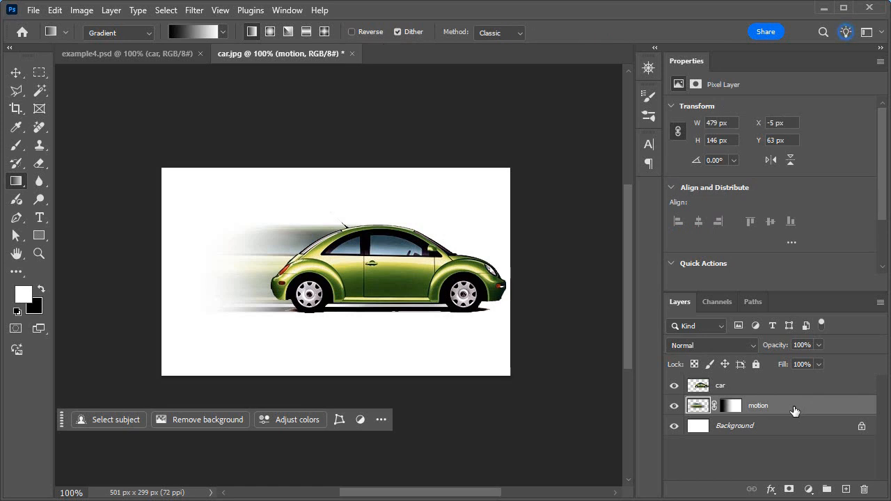
pyautogui.hotkey('ctrl', 'j')
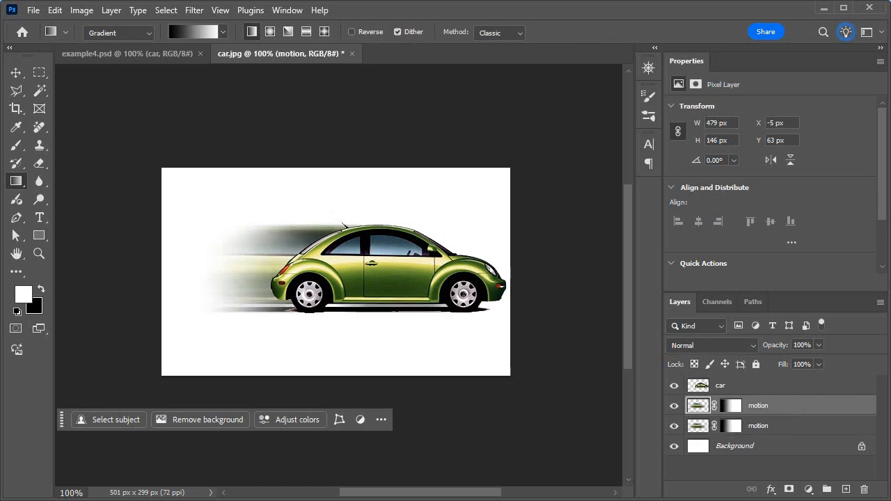
pyautogui.click(17, 72)
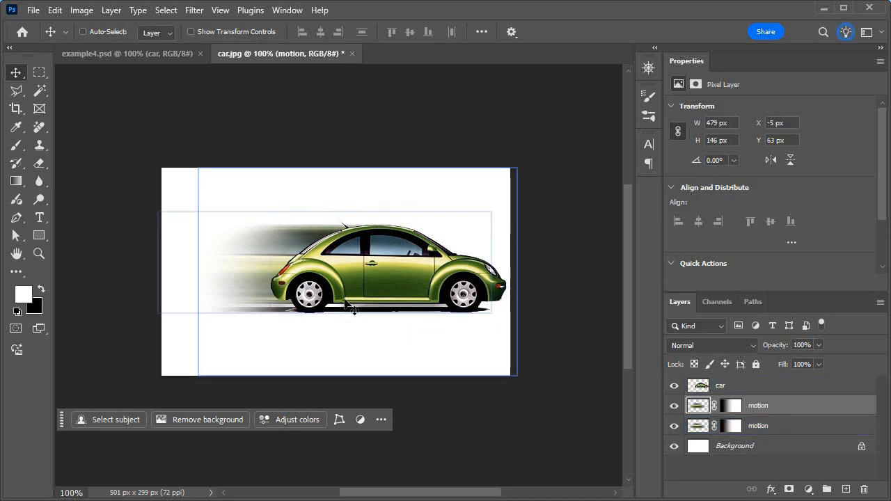
pyautogui.click(799, 433)
pyautogui.moveTo(241, 306); pyautogui.dragTo(213, 307)
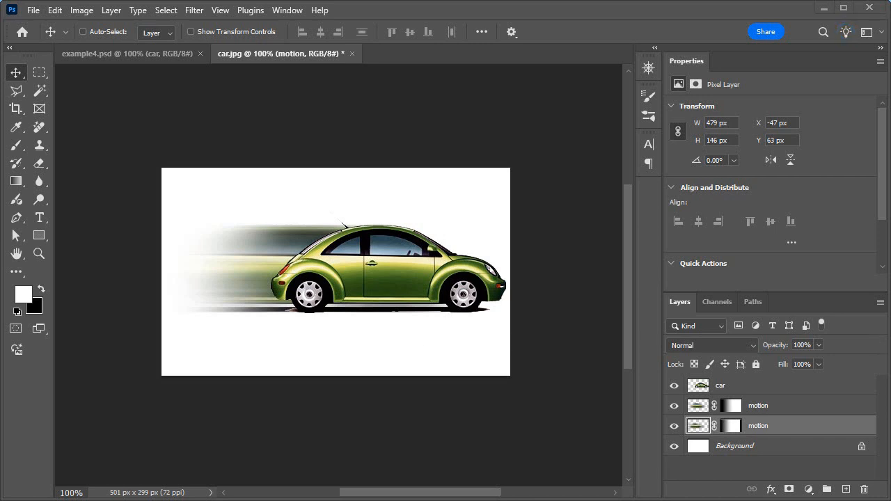
# Close car.jpg without saving its changes, and close example4.psd as well
pyautogui.click(351, 54)
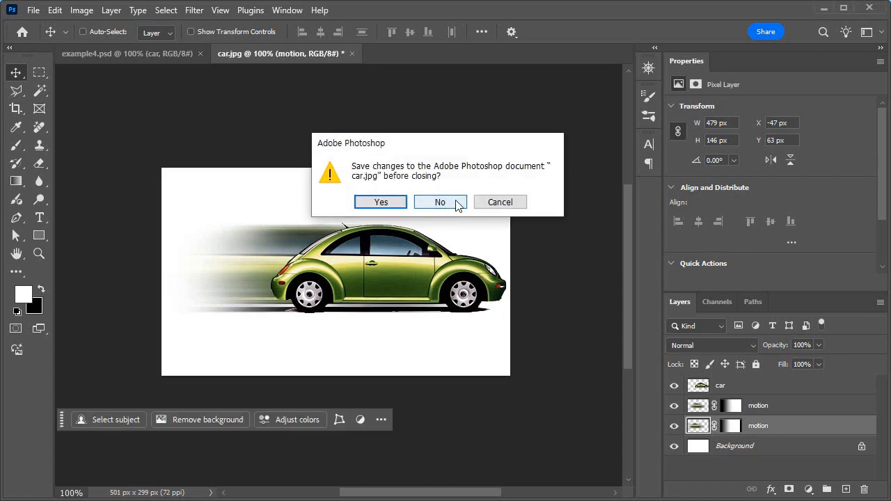
pyautogui.click(454, 201)
pyautogui.click(199, 54)
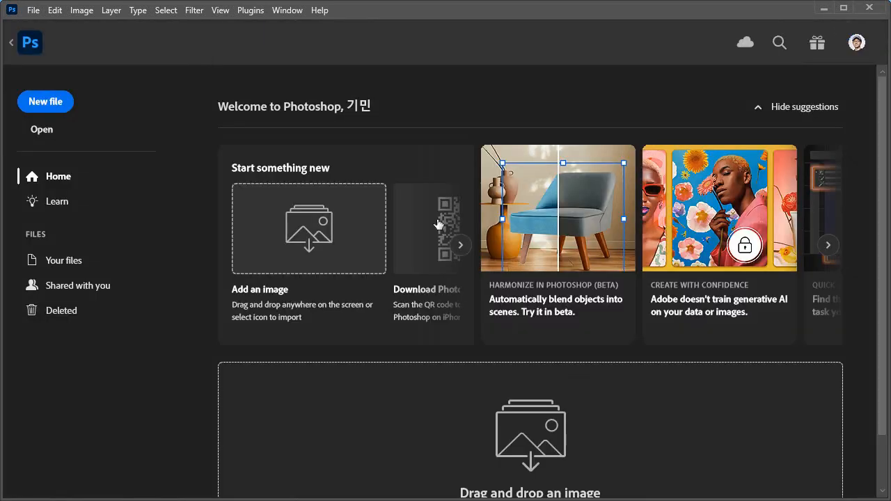
# Switch to File Explorer and go from the example4 start folder to the complete folder inside example5
pyautogui.hotkey('alt', 'Tab')
pyautogui.click(655, 121)
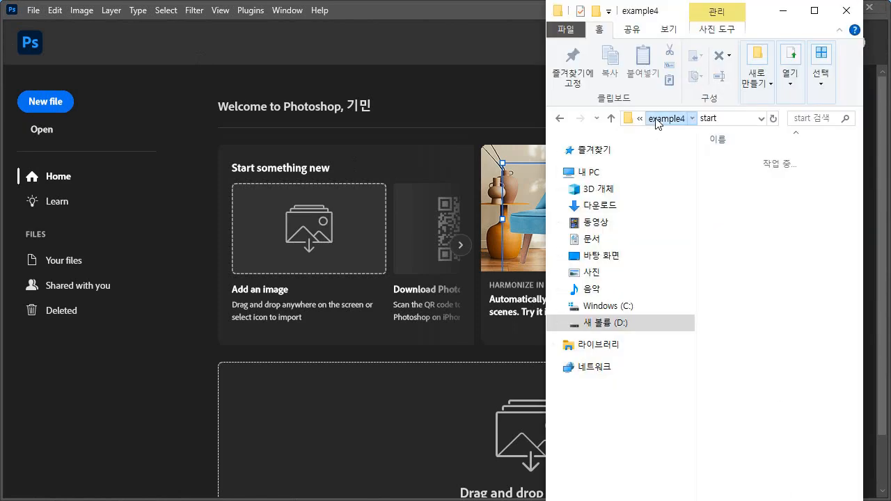
pyautogui.click(655, 119)
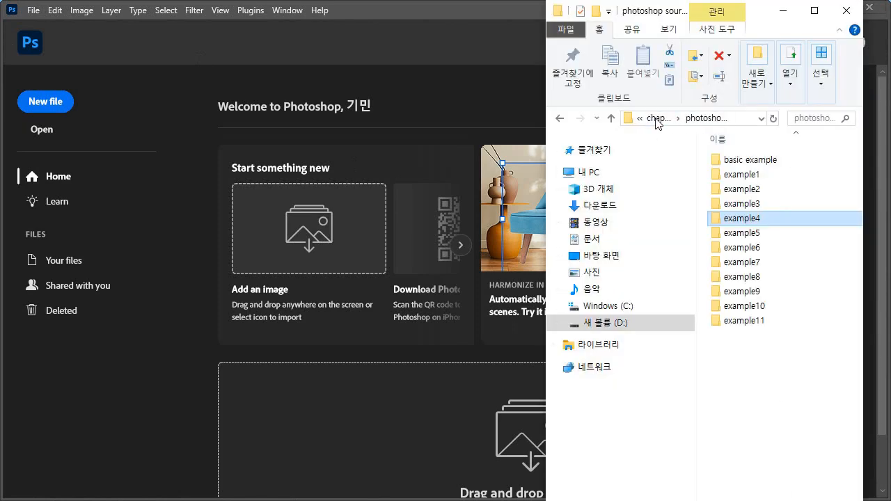
pyautogui.doubleClick(751, 217)
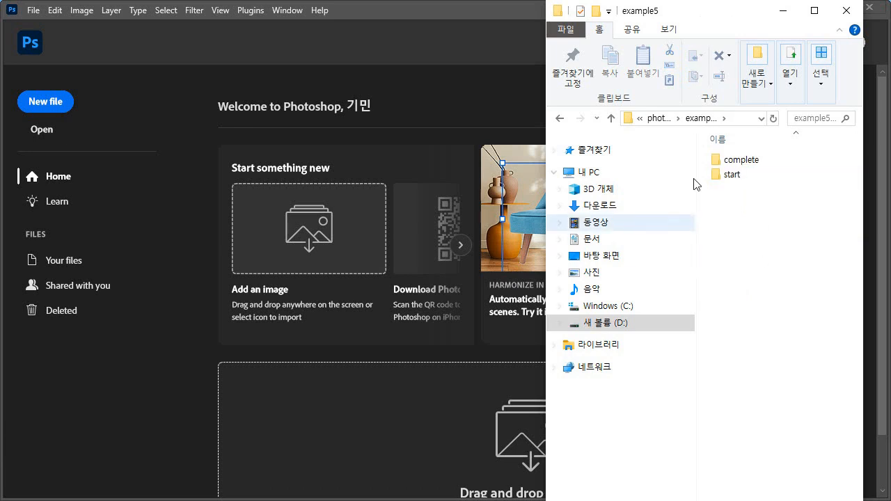
pyautogui.doubleClick(742, 162)
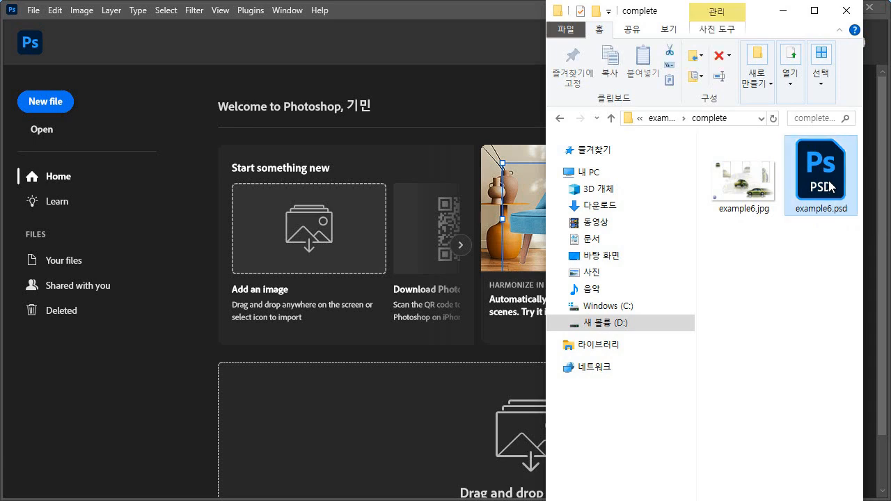
# Rename the file example6.jpg in the complete folder as example5.jpg
pyautogui.click(765, 216)
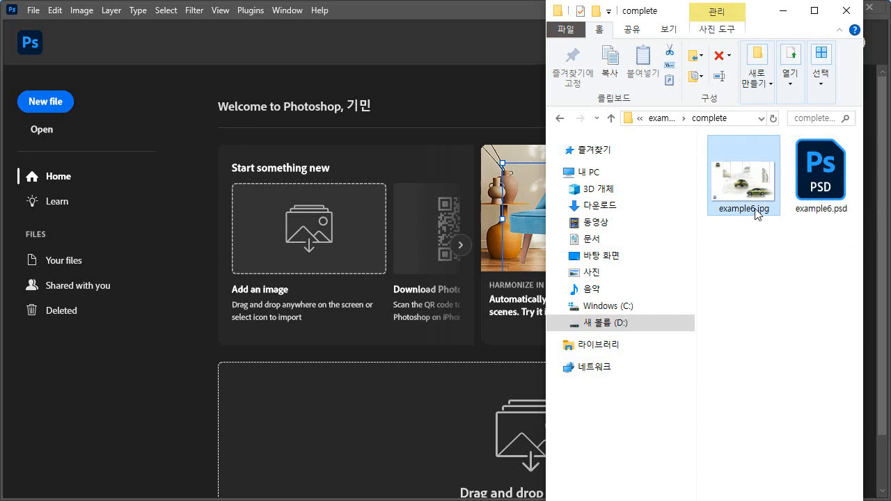
pyautogui.click(757, 212)
pyautogui.click(753, 209)
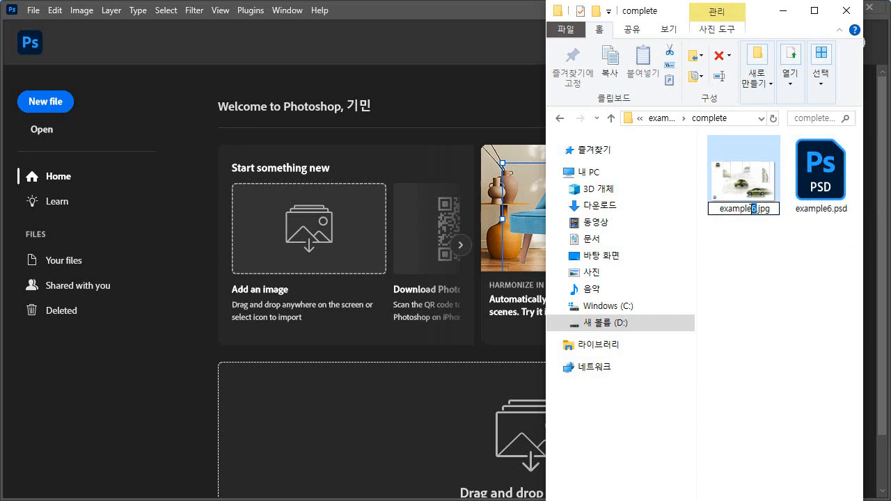
pyautogui.write('5')
pyautogui.press('Return')
# Rename the file example6.psd in the complete folder as example5.psd
pyautogui.click(830, 213)
pyautogui.click(832, 212)
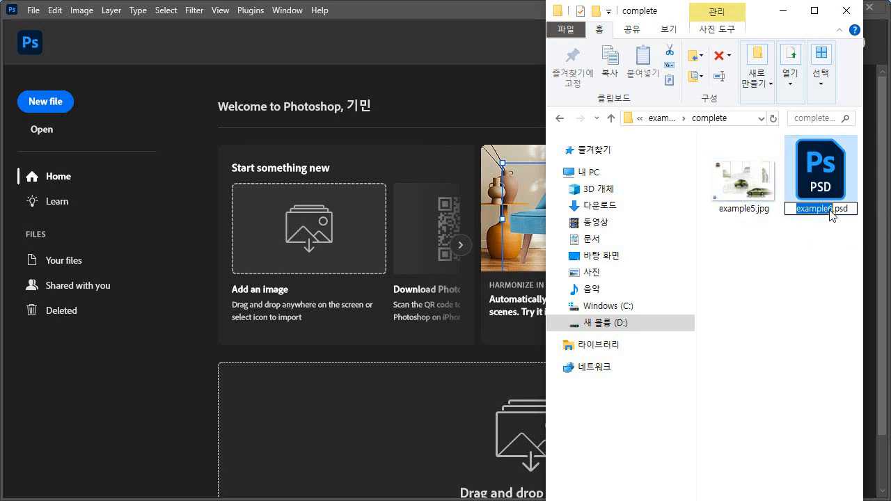
pyautogui.click(830, 212)
pyautogui.press('BackSpace')
pyautogui.write('5')
pyautogui.press('Return')
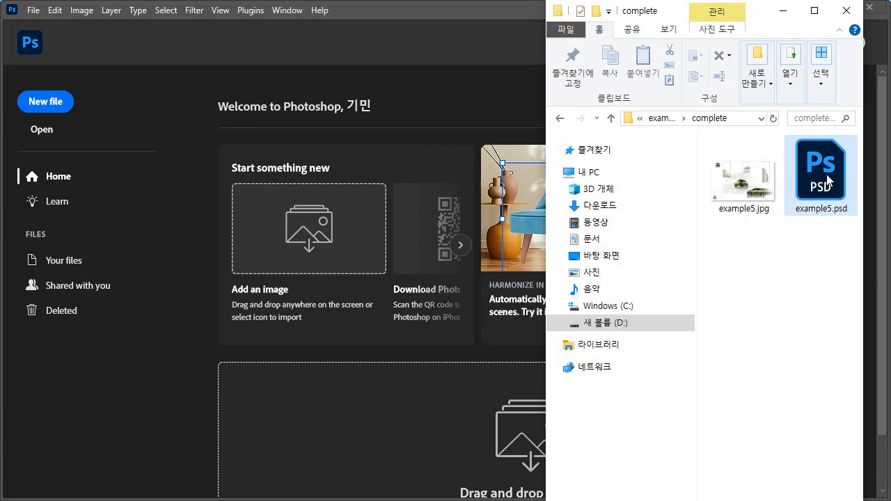
# Open example5.psd in Photoshop, collapse the Properties panel to reveal the full layer list, and toggle the sticks group off and on
pyautogui.moveTo(828, 182); pyautogui.dragTo(468, 213)
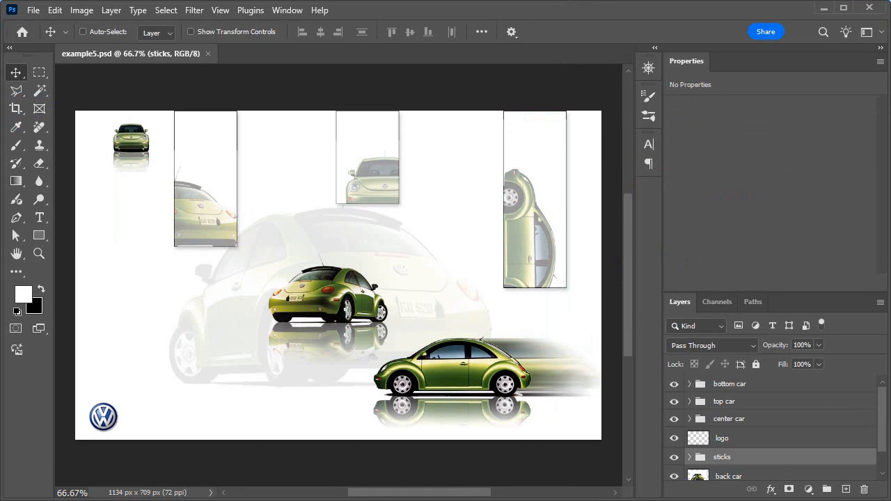
pyautogui.doubleClick(693, 63)
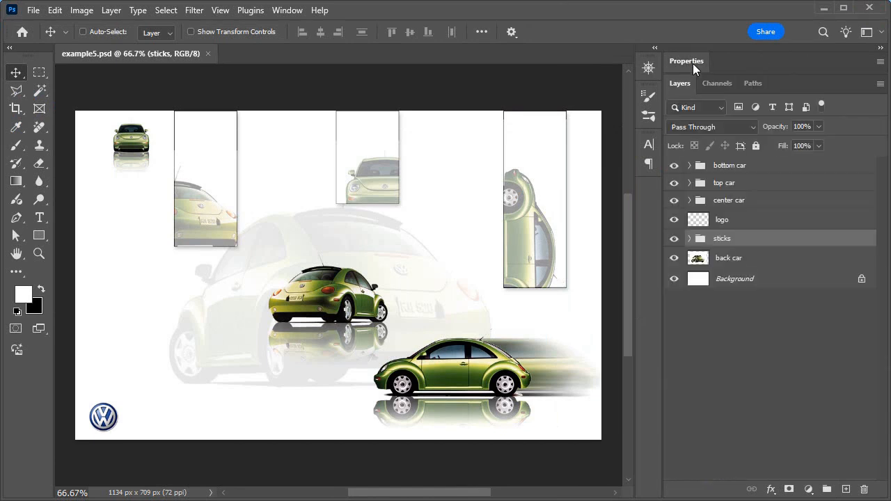
pyautogui.click(674, 240)
pyautogui.click(674, 240)
pyautogui.click(791, 380)
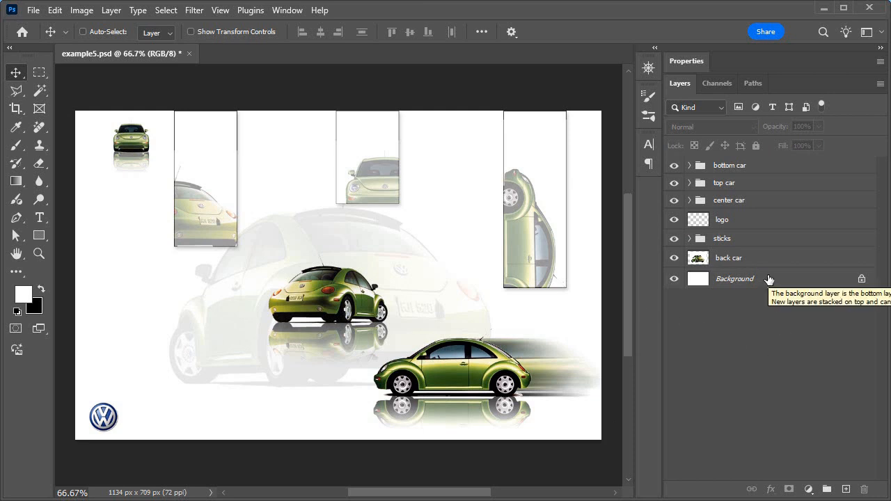
# Check the image size and resolution of example5.psd without changing them
pyautogui.click(79, 12)
pyautogui.click(112, 114)
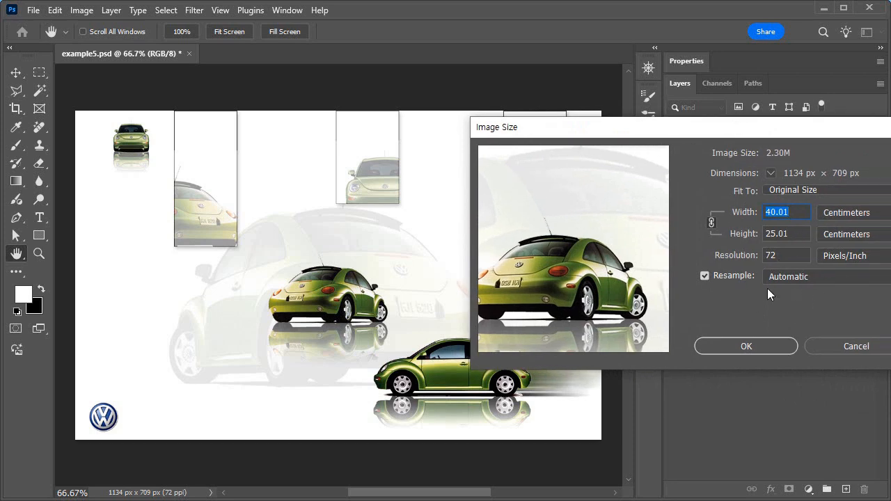
pyautogui.click(889, 346)
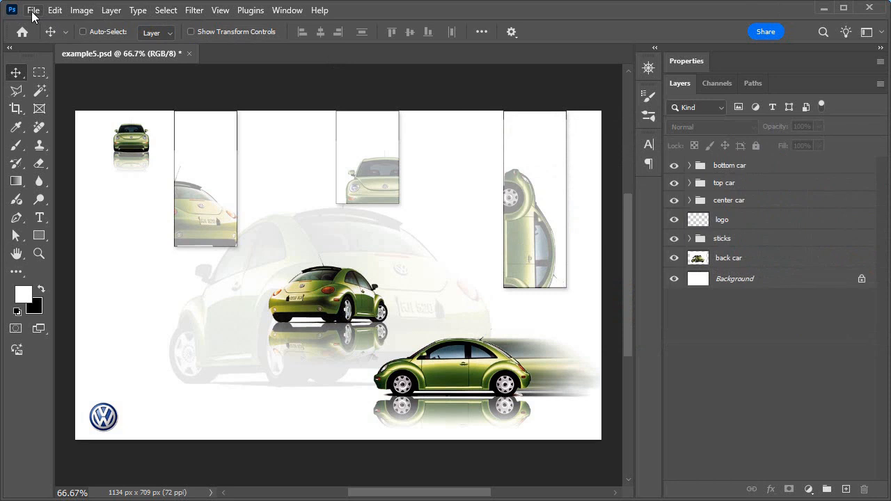
# Locate example5.jpg in the complete folder in File Explorer, and close example5.psd in Photoshop without saving changes
pyautogui.click(813, 497)
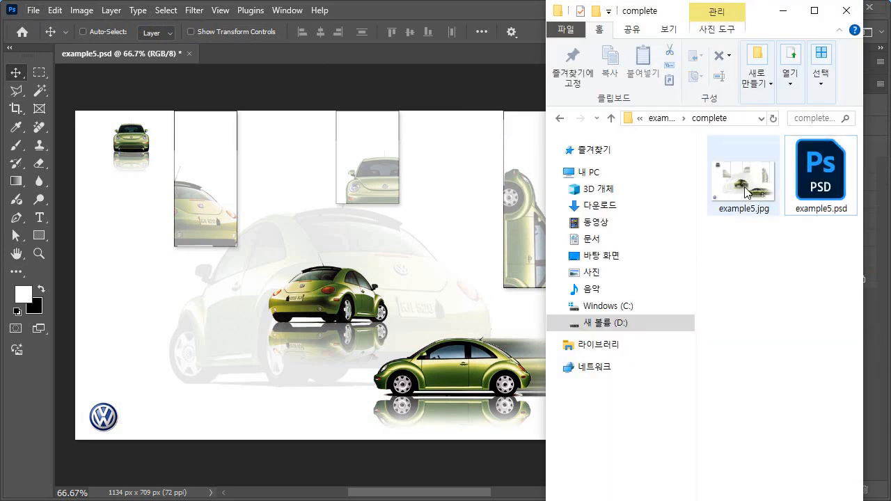
pyautogui.click(745, 189)
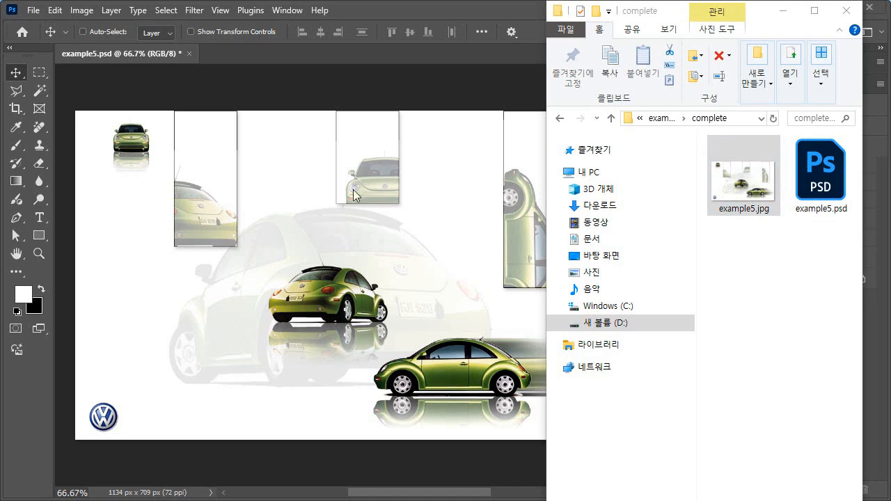
pyautogui.click(189, 54)
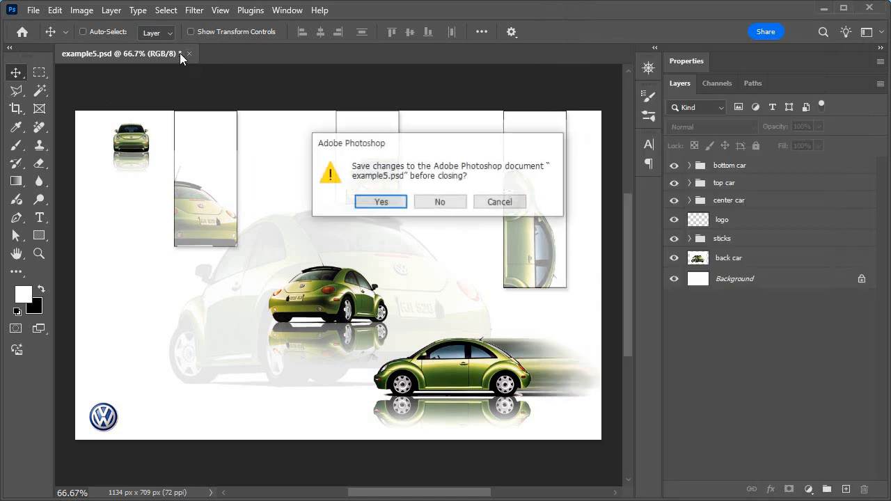
pyautogui.click(443, 204)
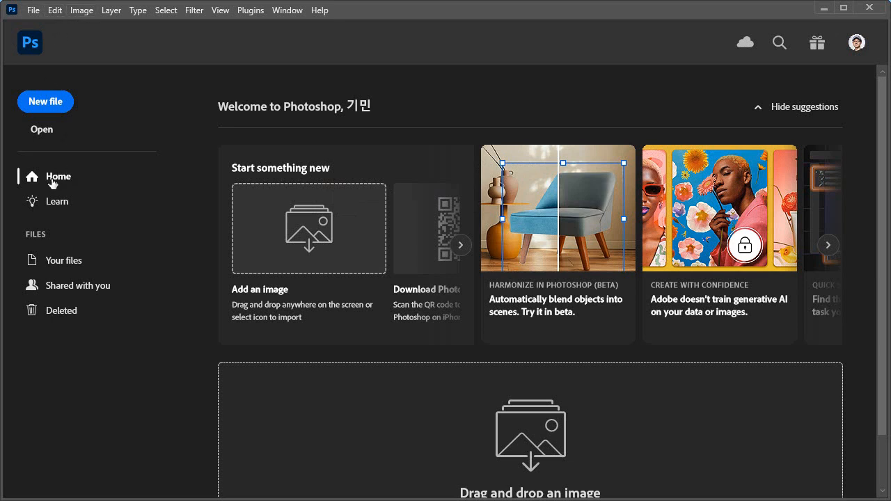
pyautogui.click(40, 113)
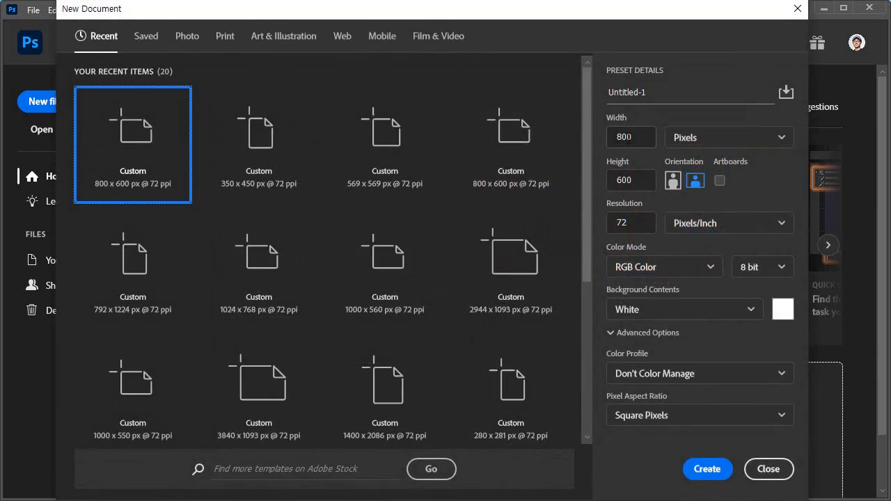
pyautogui.write('40')
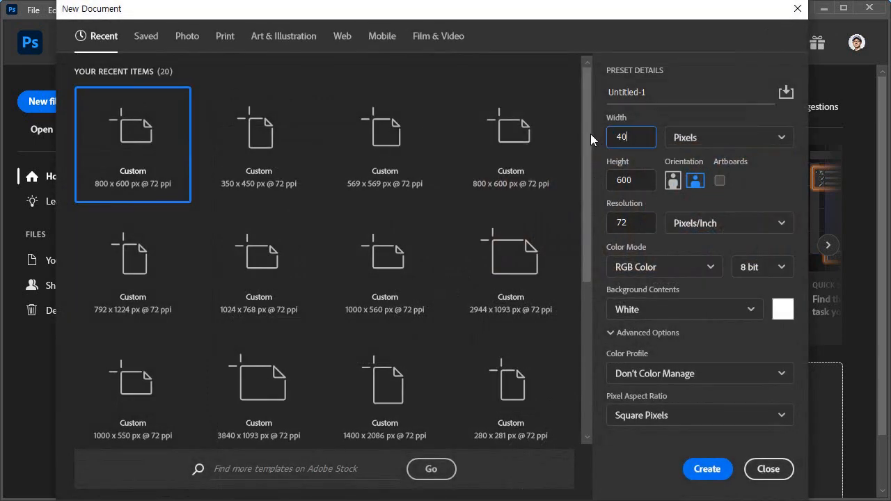
pyautogui.click(731, 141)
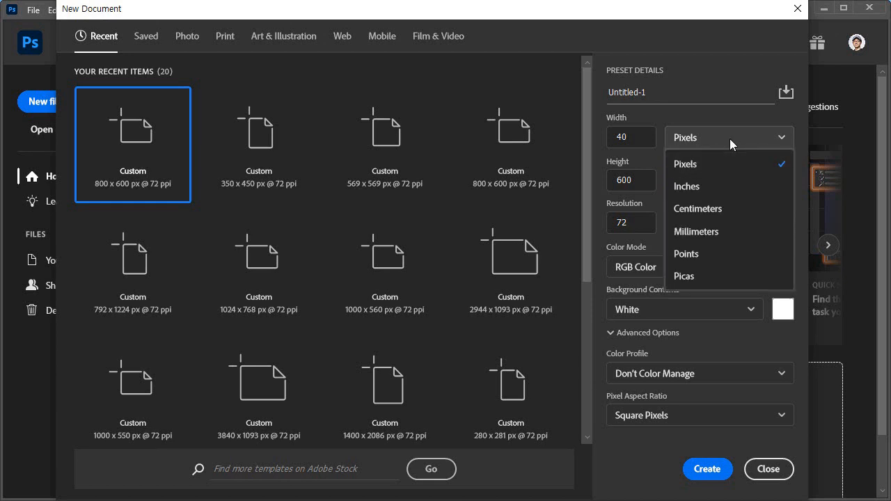
pyautogui.click(730, 138)
pyautogui.click(729, 142)
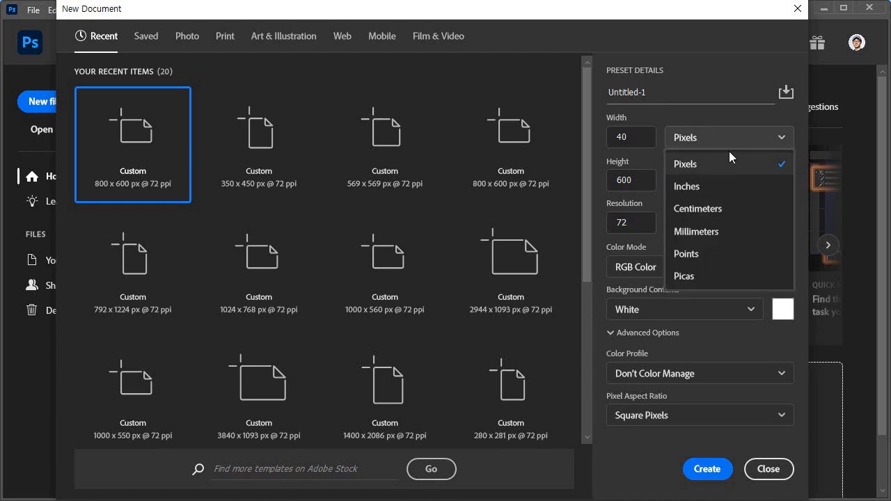
pyautogui.click(706, 207)
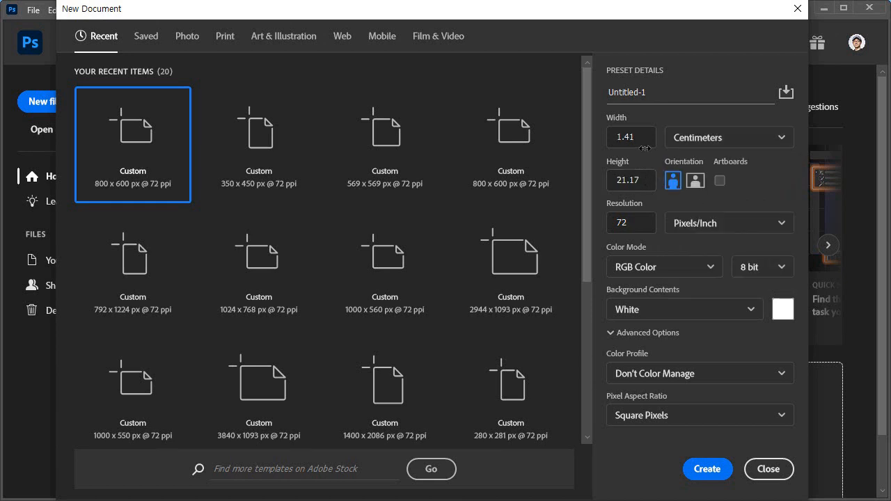
pyautogui.moveTo(644, 137); pyautogui.dragTo(596, 134)
pyautogui.write('40')
pyautogui.click(766, 470)
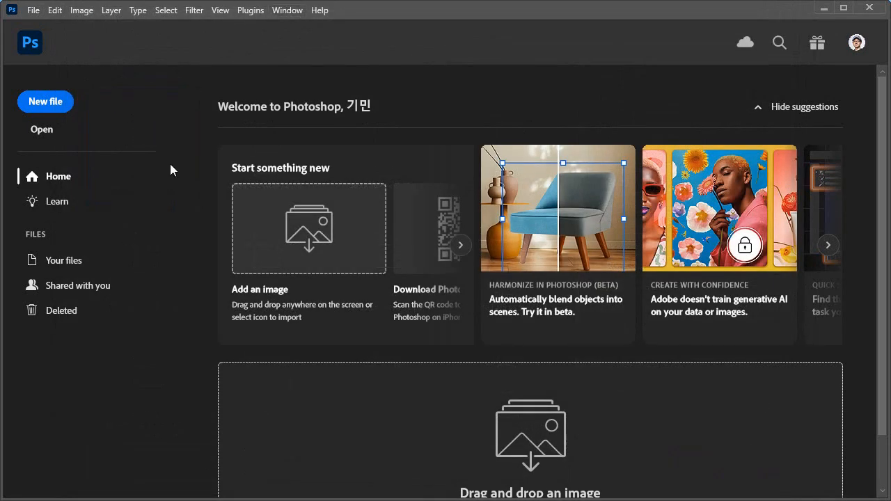
# Reopen example5.psd from the complete folder in Photoshop and check its image dimensions and resolution without changing them
pyautogui.hotkey('alt', 'Tab')
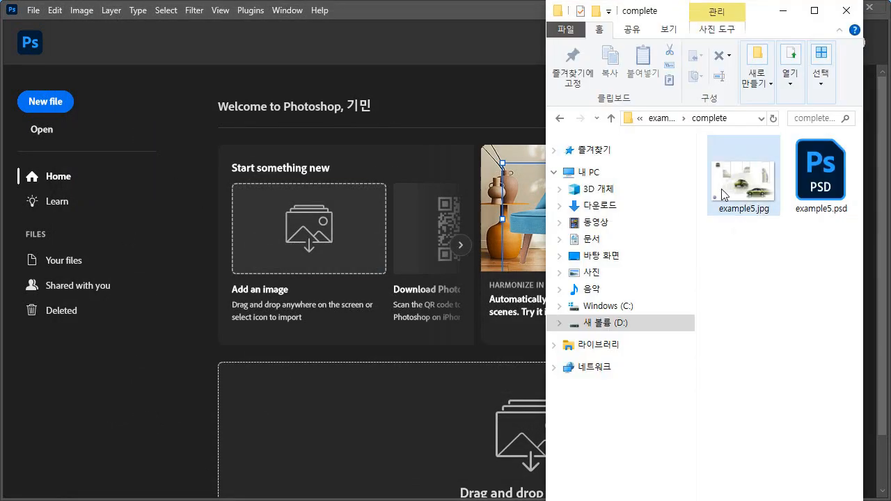
pyautogui.doubleClick(838, 186)
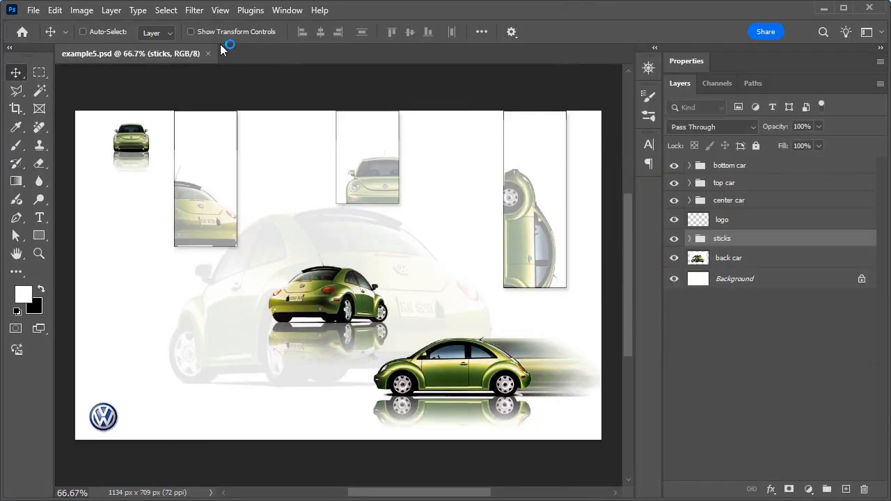
pyautogui.click(82, 10)
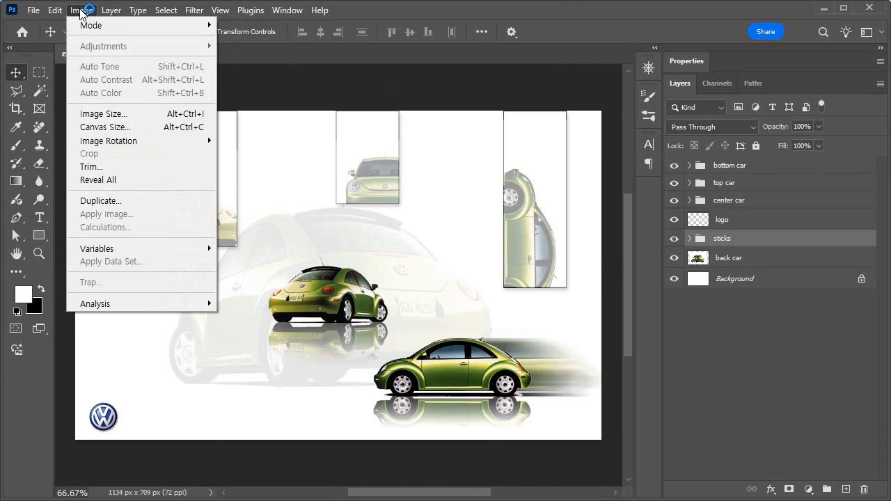
pyautogui.click(101, 113)
pyautogui.click(854, 346)
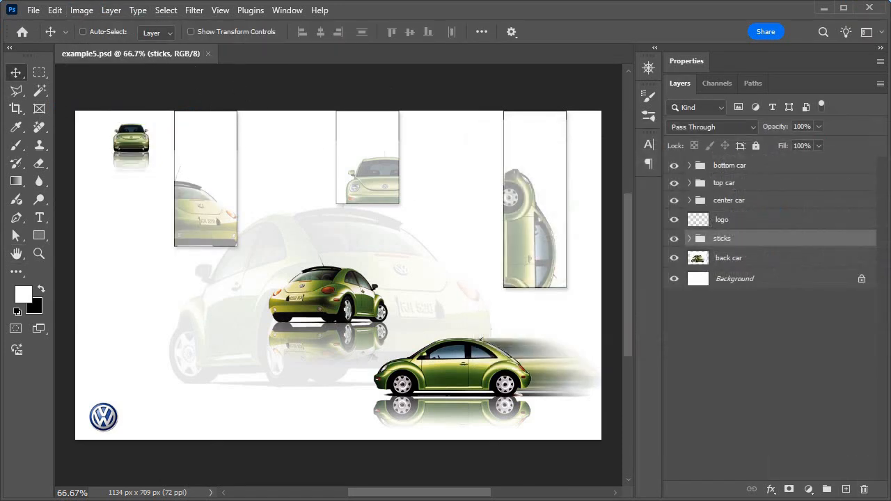
# Create a new document 40 by 25 centimeters at 72 pixels/inch with a white background, and move the contextual task bar below the canvas
pyautogui.hotkey('alt', 'Tab')
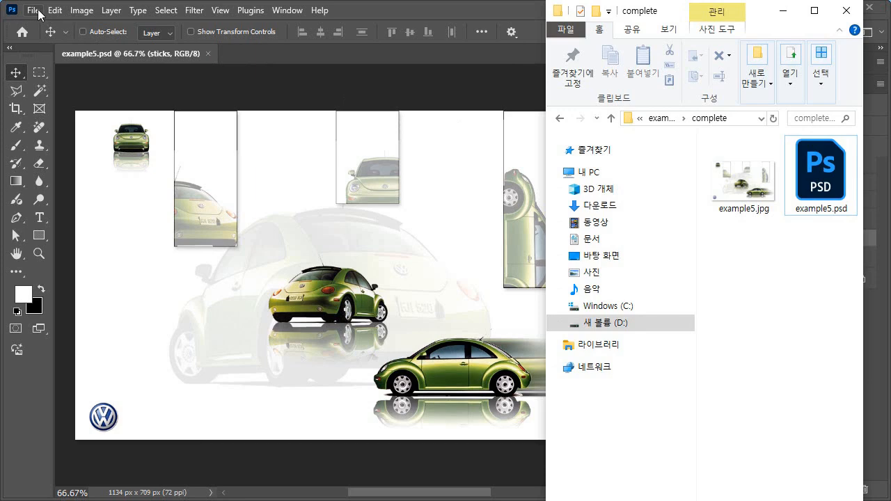
pyautogui.click(38, 14)
pyautogui.click(40, 24)
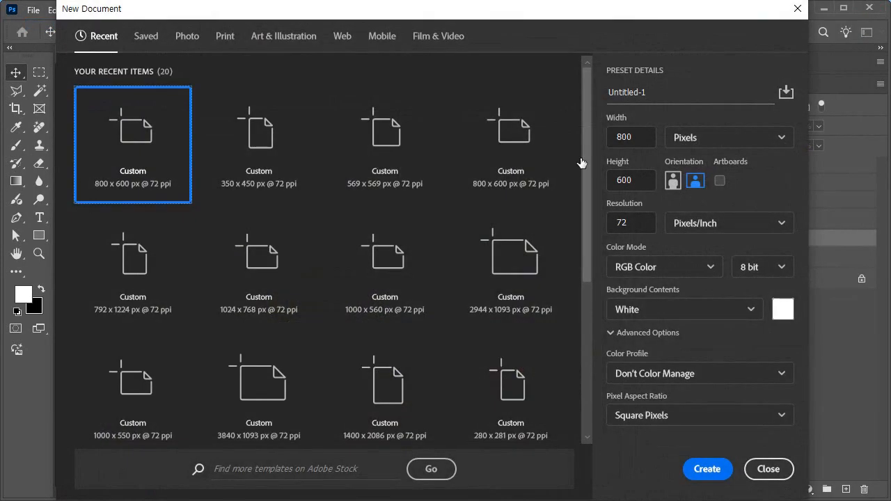
pyautogui.click(722, 140)
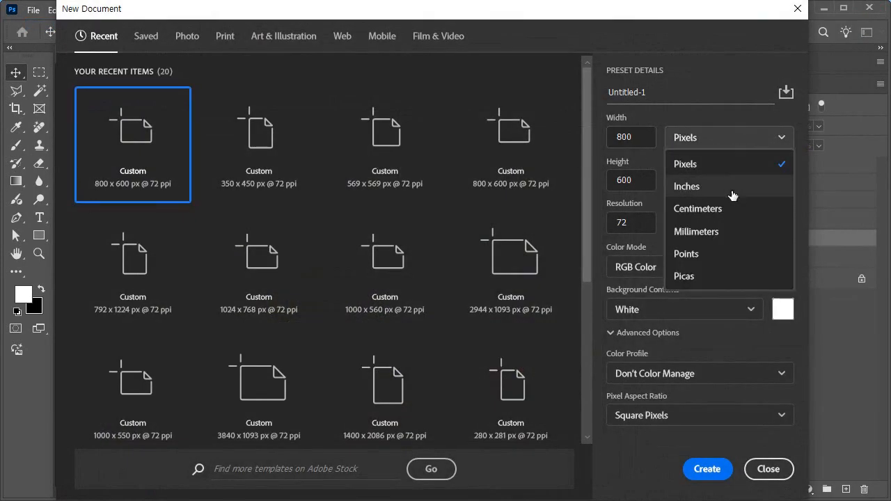
pyautogui.click(731, 213)
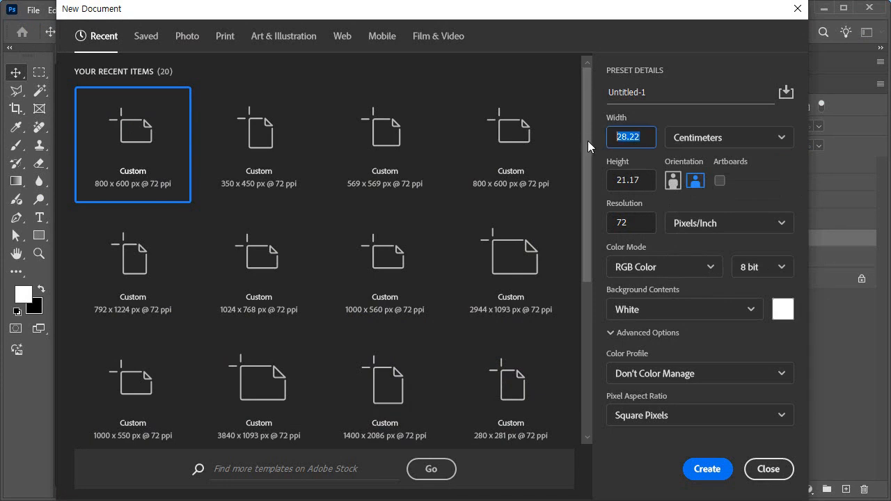
pyautogui.write('40')
pyautogui.press('Tab')
pyautogui.write('2')
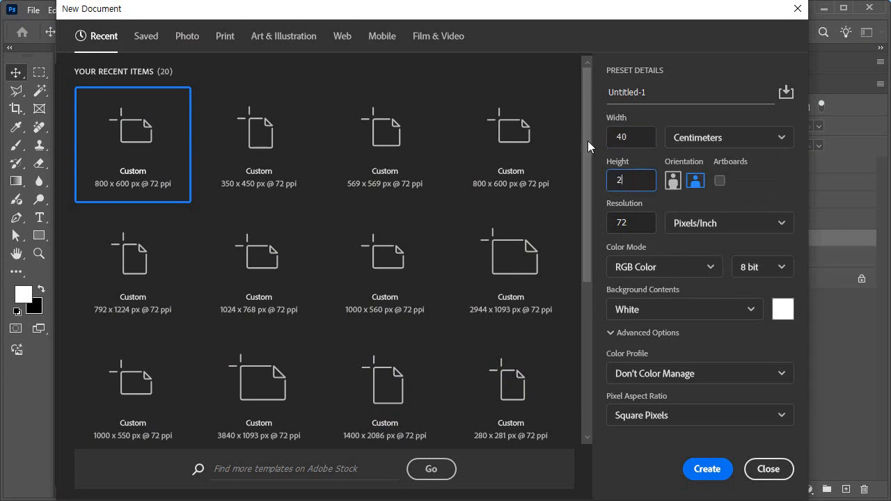
pyautogui.write('5')
pyautogui.click(628, 223)
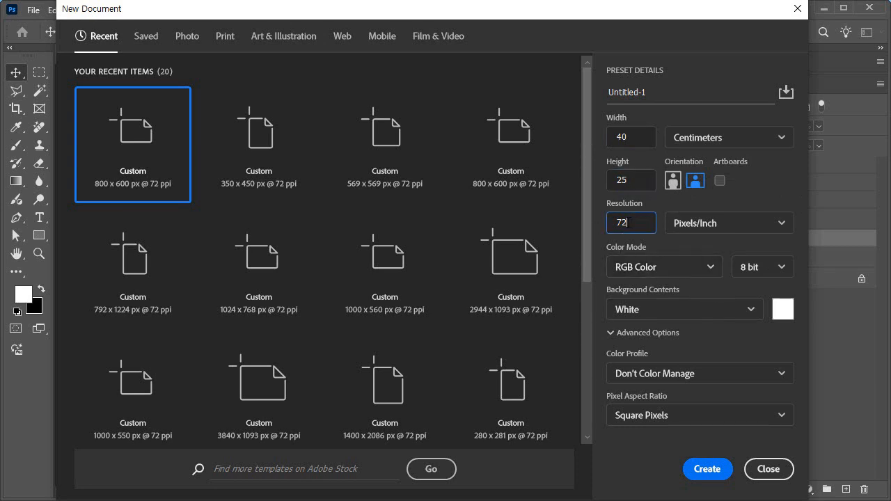
pyautogui.doubleClick(629, 223)
pyautogui.click(706, 470)
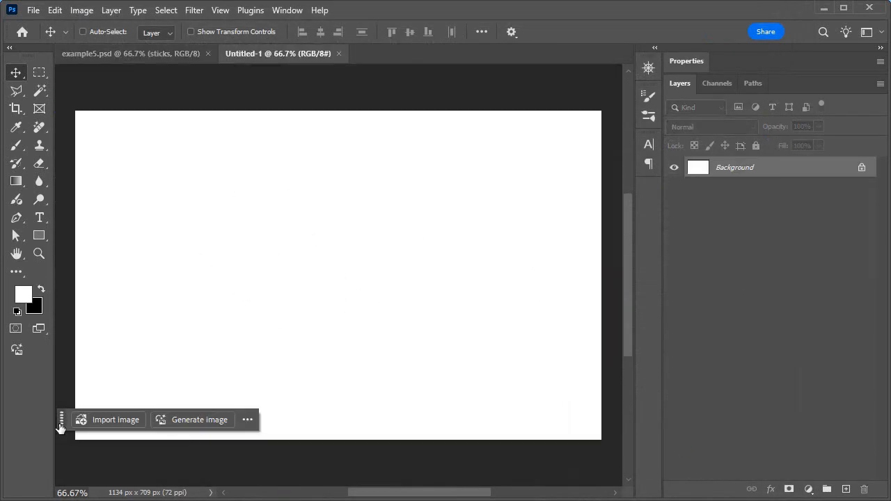
pyautogui.moveTo(61, 427); pyautogui.dragTo(60, 478)
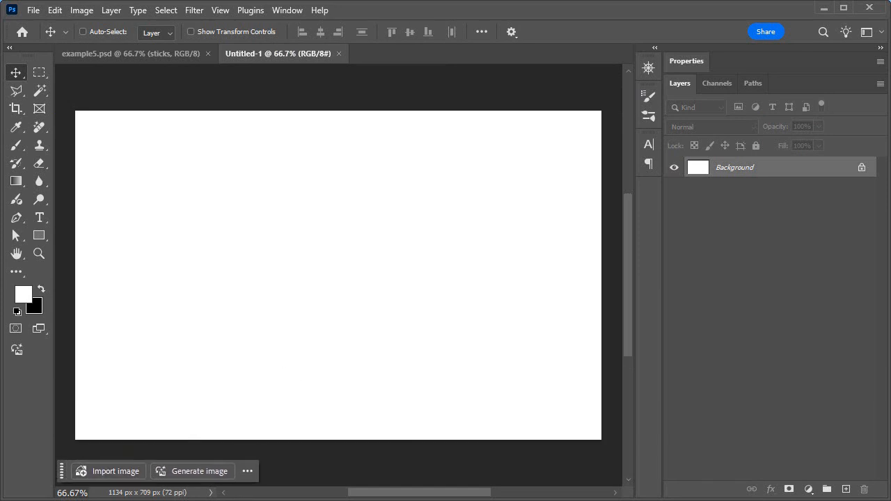
# Open car2.jpg from example5's start folder as a separate document in Photoshop
pyautogui.hotkey('alt', 'Tab')
pyautogui.click(658, 119)
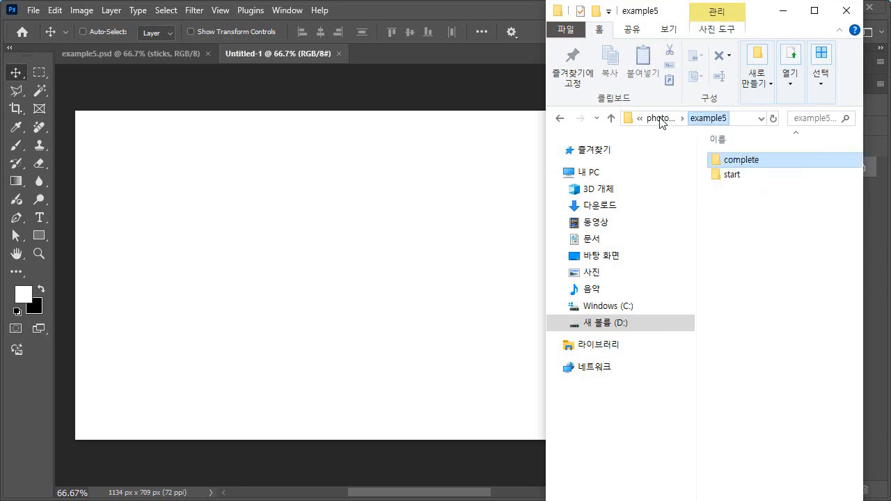
pyautogui.doubleClick(730, 178)
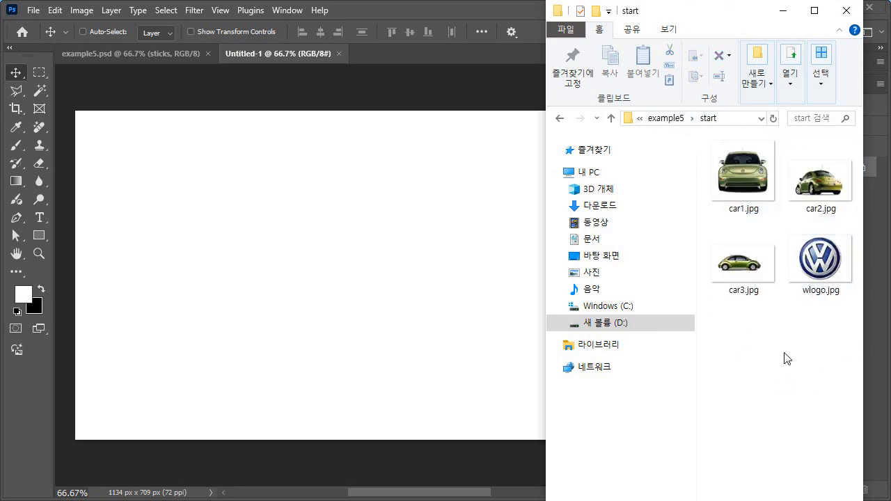
pyautogui.click(830, 193)
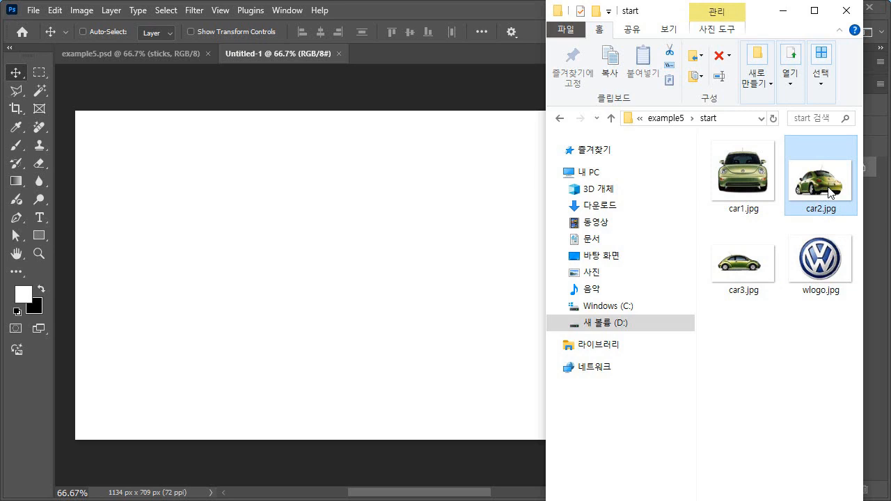
pyautogui.moveTo(809, 196); pyautogui.dragTo(378, 57)
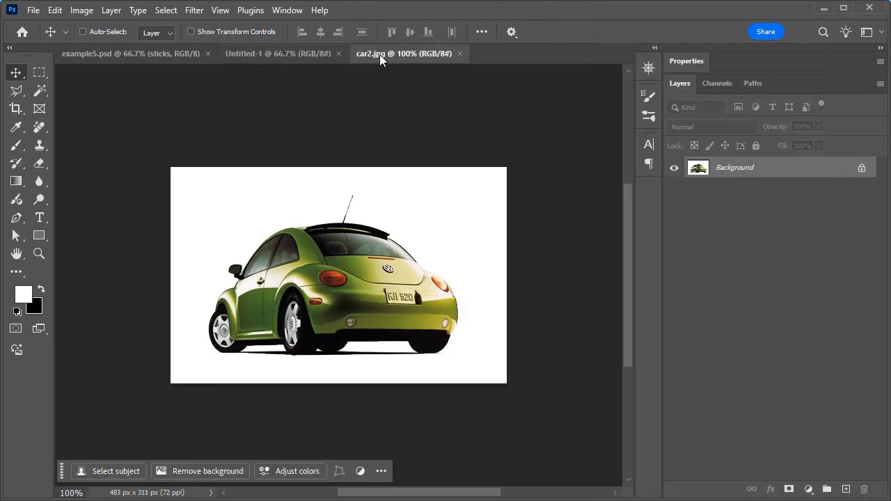
# Copy the entire car2.jpg image, close example5.psd, and paste the copied car into the blank untitled document
pyautogui.hotkey('ctrl', 'a')
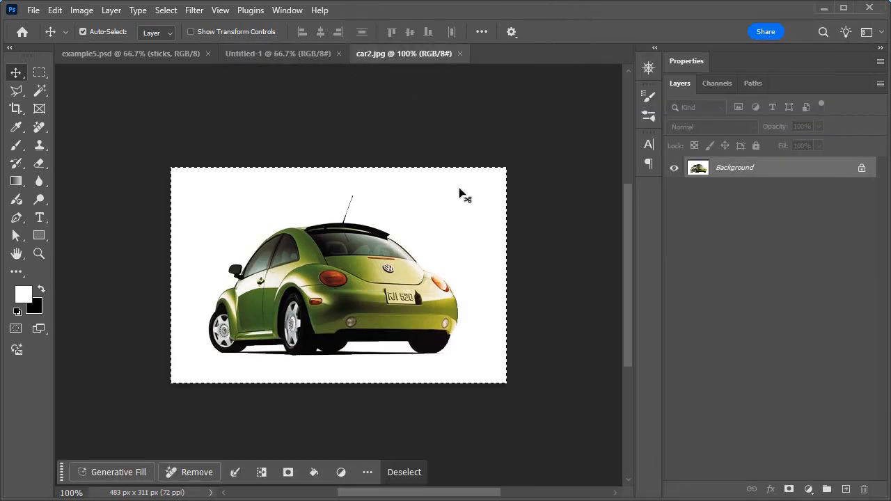
pyautogui.click(206, 54)
pyautogui.click(137, 56)
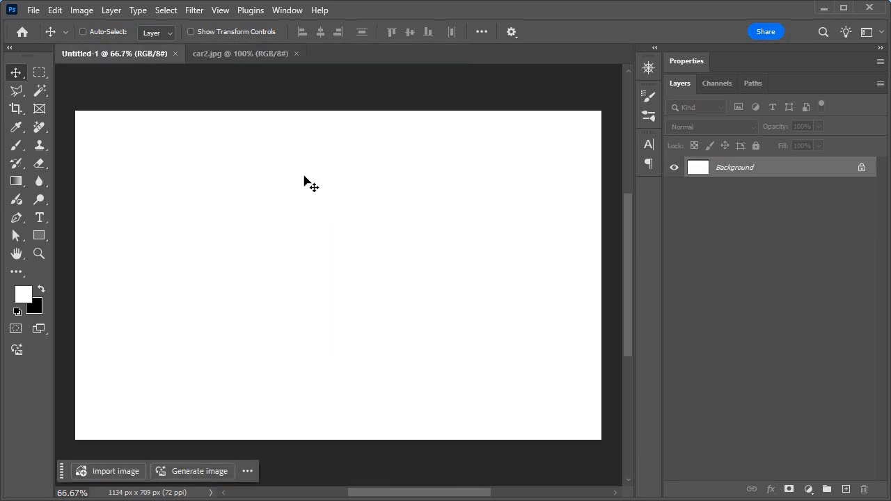
pyautogui.hotkey('ctrl', 'v')
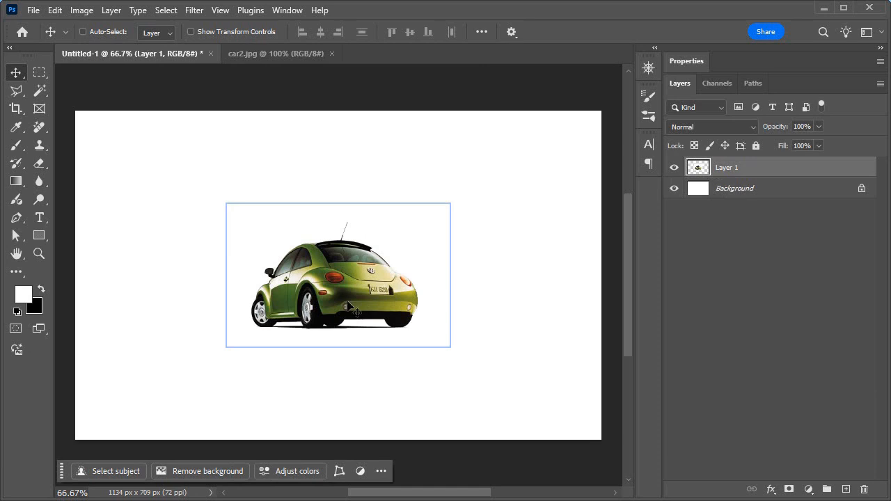
pyautogui.press('ctrl')
pyautogui.moveTo(348, 303); pyautogui.dragTo(348, 302)
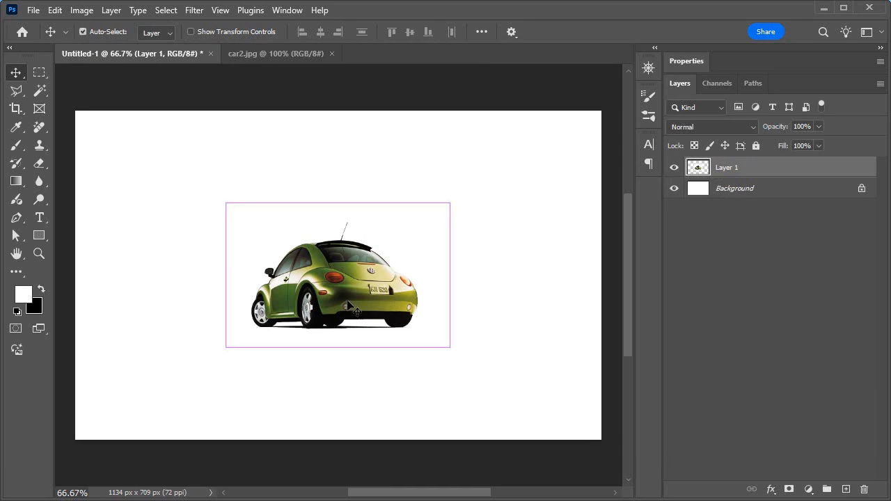
# Save the untitled document to the desktop in Photoshop format as poster.psd
pyautogui.hotkey('ctrl', 's')
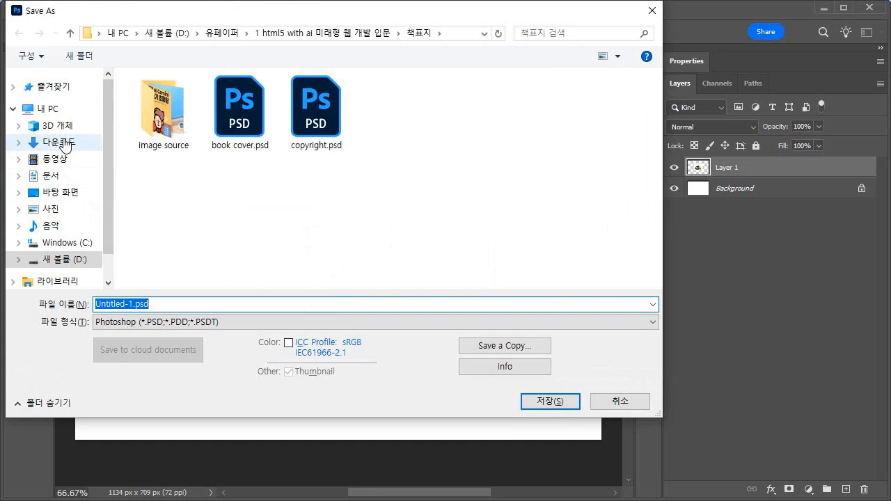
pyautogui.click(56, 192)
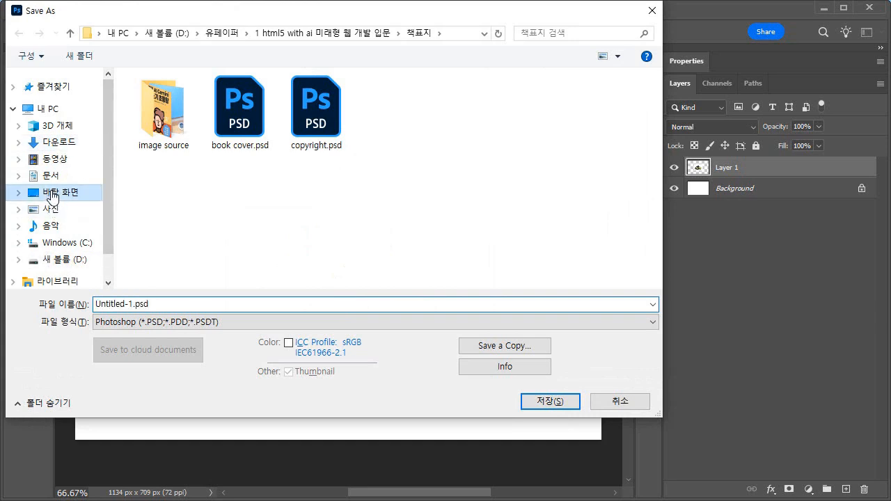
pyautogui.click(129, 305)
pyautogui.click(136, 303)
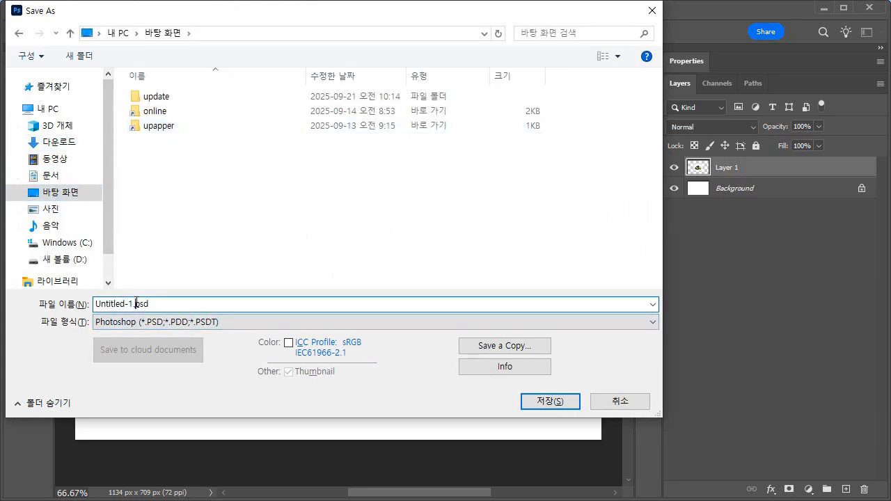
pyautogui.moveTo(133, 304); pyautogui.dragTo(44, 305)
pyautogui.write('poster')
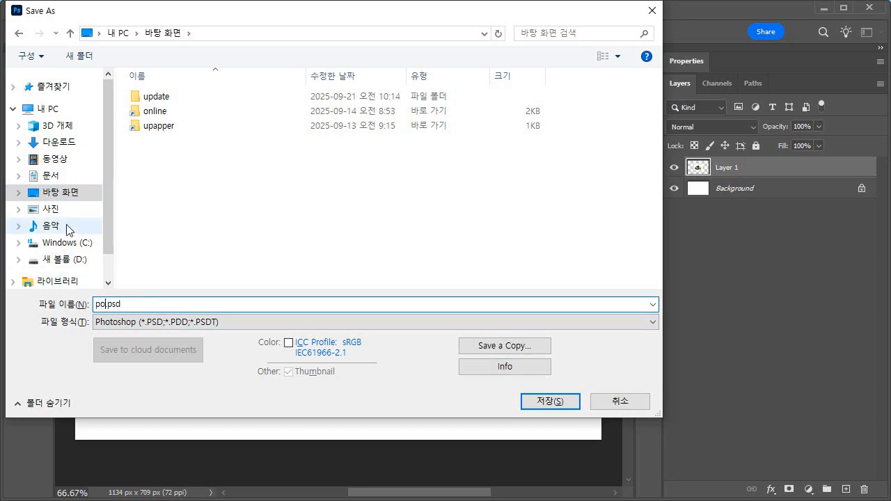
pyautogui.press('Return')
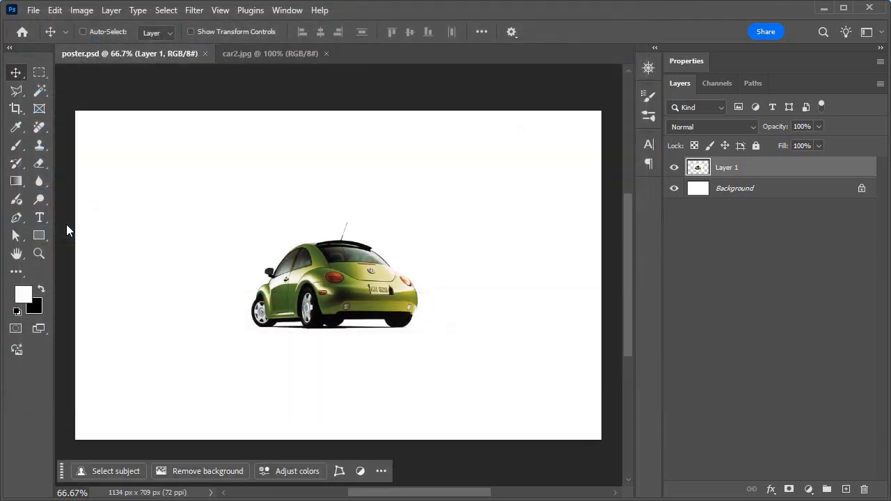
# Rename the pasted car's layer as background car
pyautogui.doubleClick(729, 170)
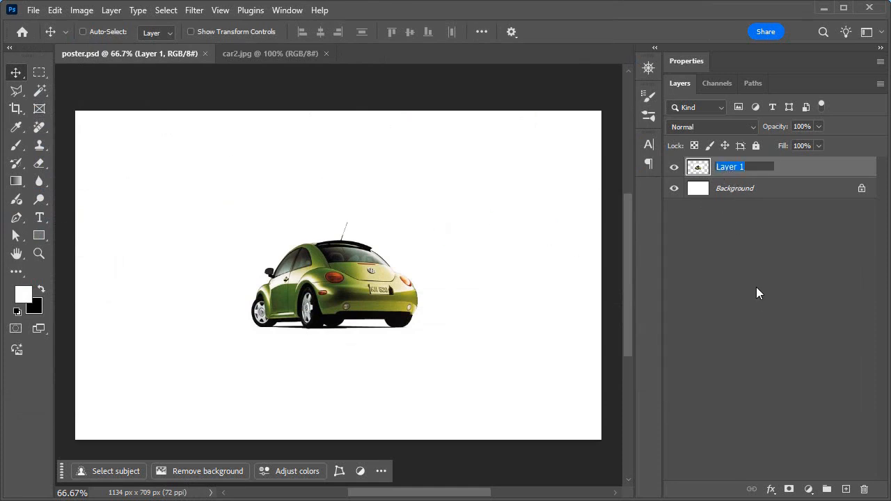
pyautogui.write('background car')
pyautogui.press('Return')
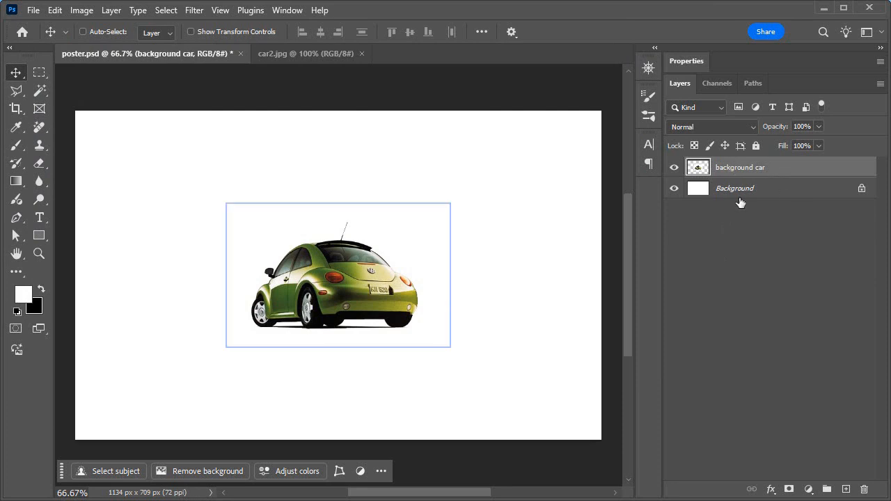
# Scale the background car layer proportionally to 200% and set its opacity to 20%
pyautogui.press('ctrl')
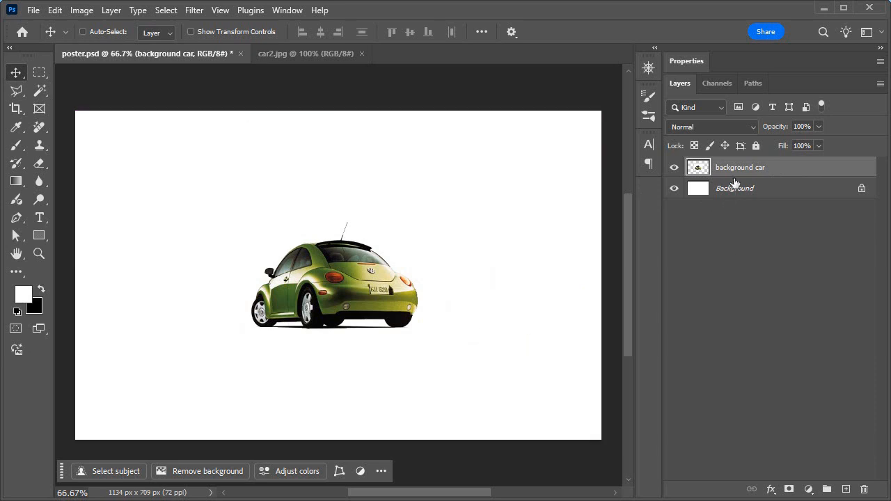
pyautogui.press('ctrl')
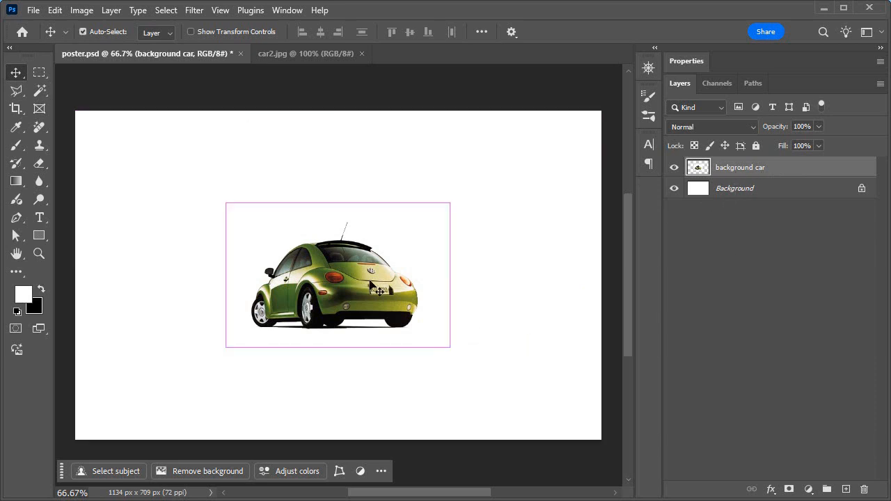
pyautogui.hotkey('ctrl', 't')
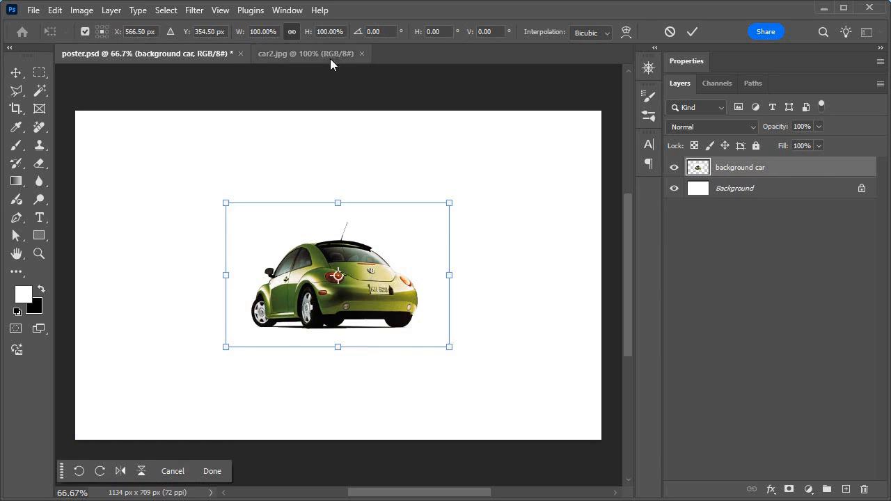
pyautogui.click(258, 31)
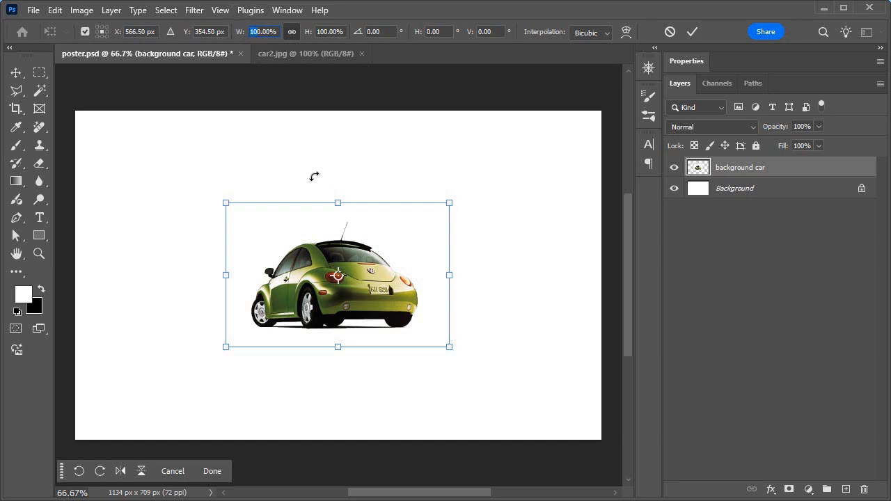
pyautogui.write('20')
pyautogui.press('Return')
pyautogui.write('200')
pyautogui.press('Return')
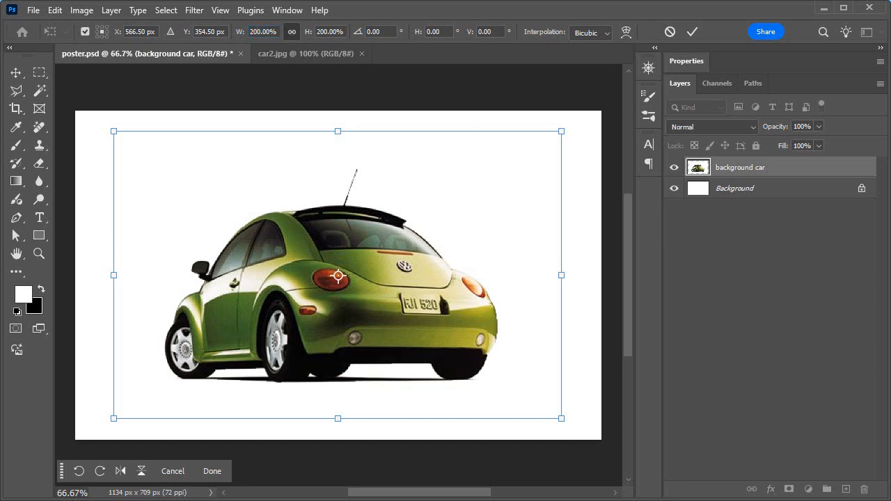
pyautogui.press('Return')
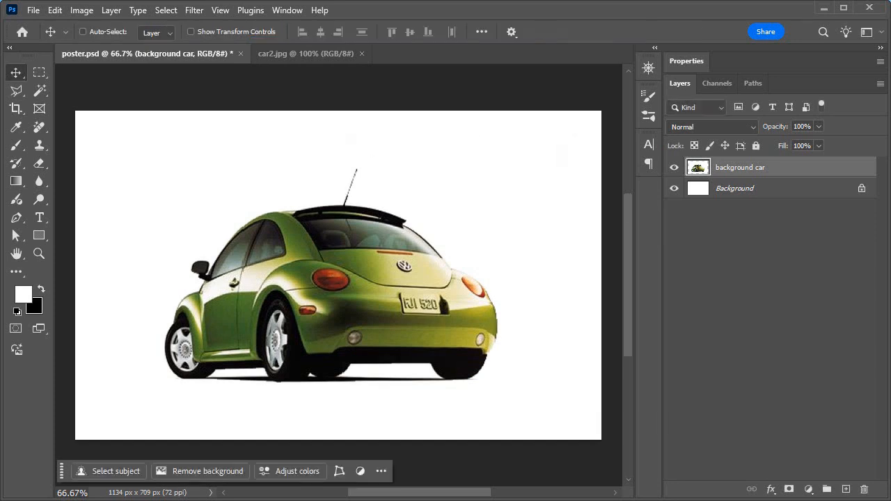
pyautogui.click(799, 128)
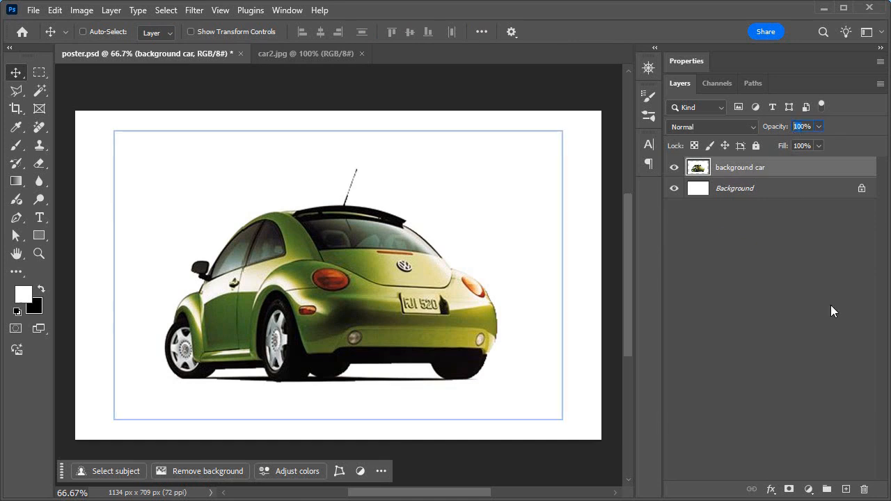
pyautogui.write('20')
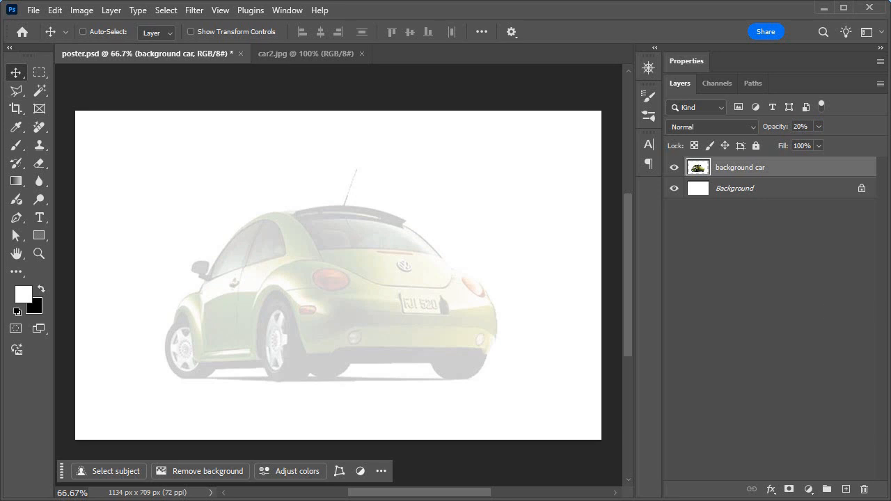
# In car2.jpg, replace the full-image selection with one around the whole car using the Object Selection tool
pyautogui.hotkey('alt', 'Tab')
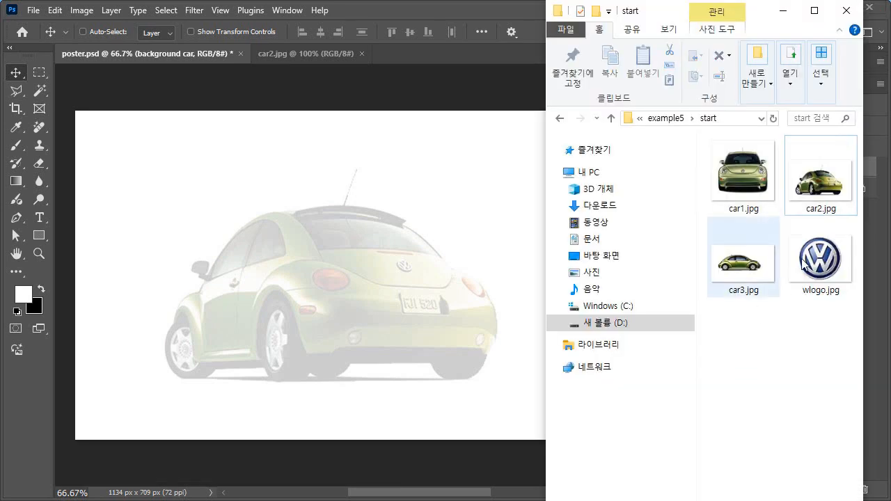
pyautogui.click(202, 107)
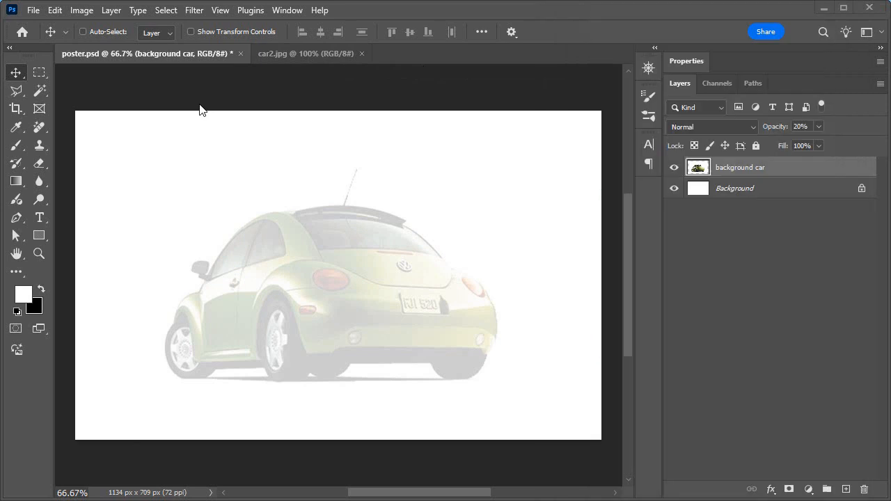
pyautogui.click(277, 58)
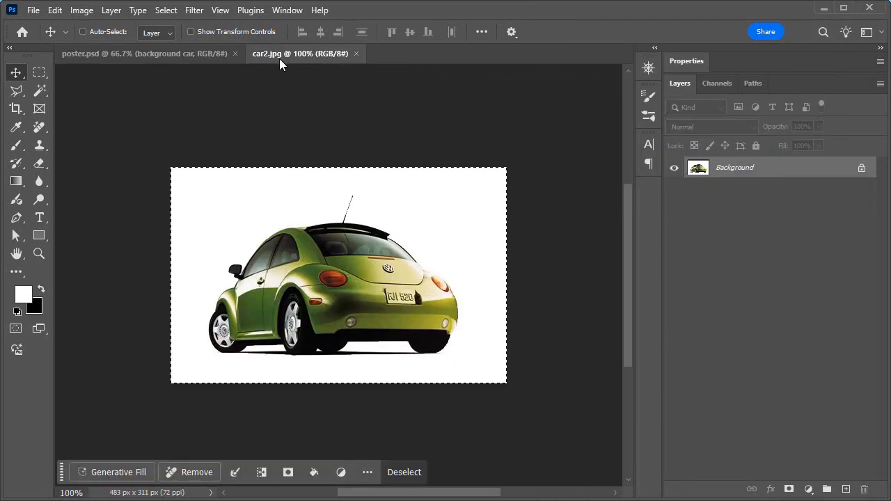
pyautogui.click(39, 253)
pyautogui.click(325, 290)
pyautogui.click(325, 290)
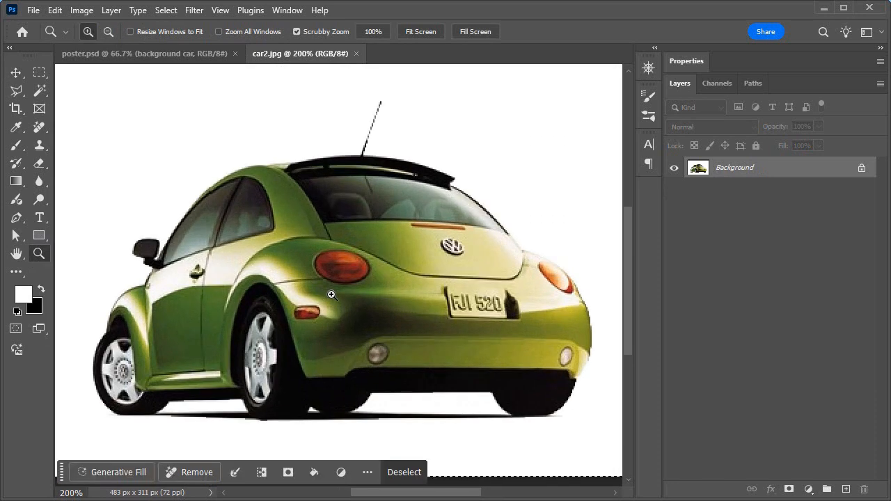
pyautogui.click(40, 91)
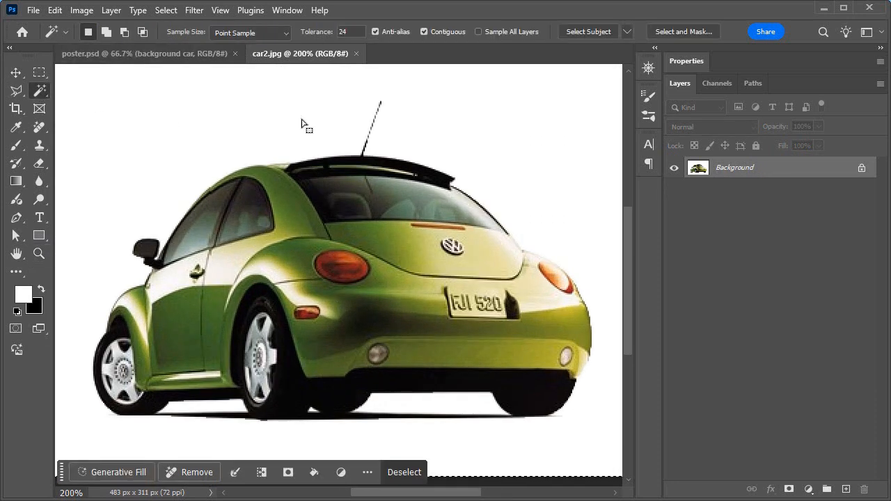
pyautogui.rightClick(40, 90)
pyautogui.click(111, 91)
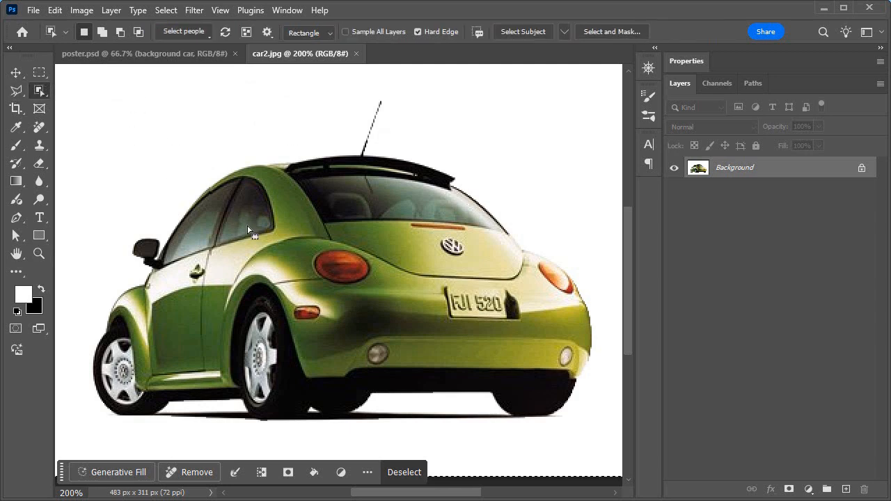
pyautogui.hotkey('ctrl', 'd')
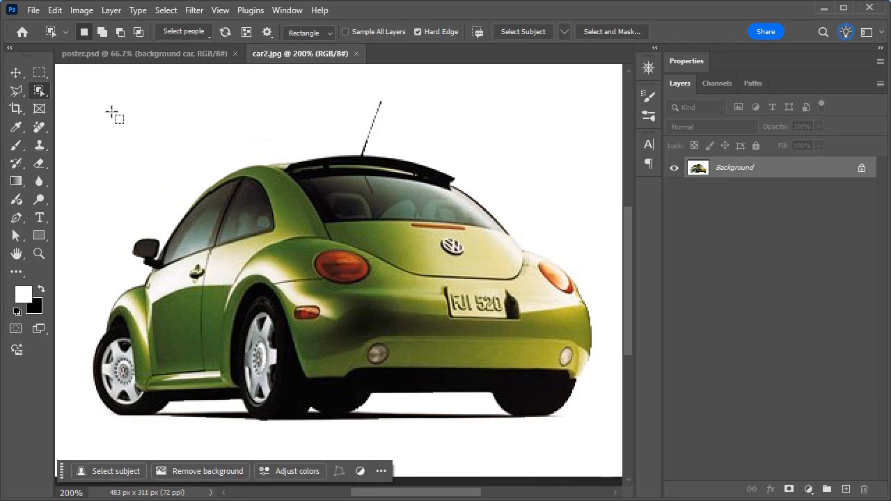
pyautogui.moveTo(75, 89); pyautogui.dragTo(595, 439)
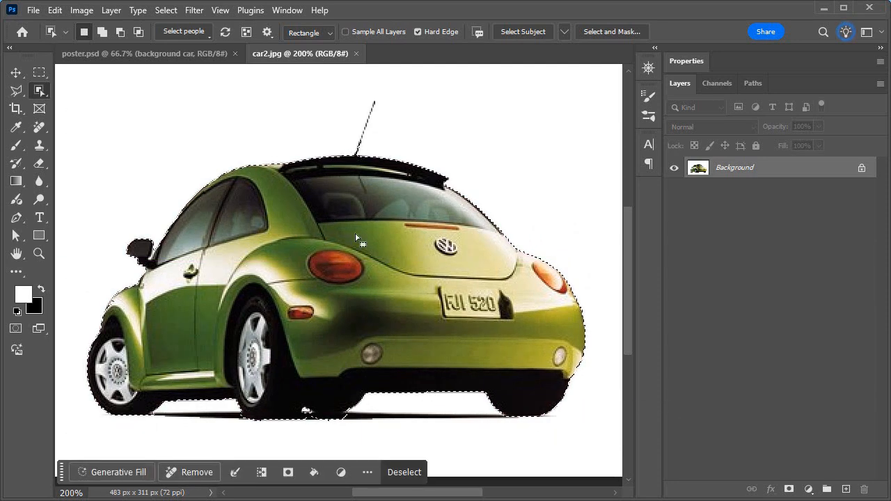
# Exclude the white gaps beneath the car from the selection with the Magic Wand, and copy the selected car into poster.psd
pyautogui.moveTo(40, 93); pyautogui.dragTo(105, 120)
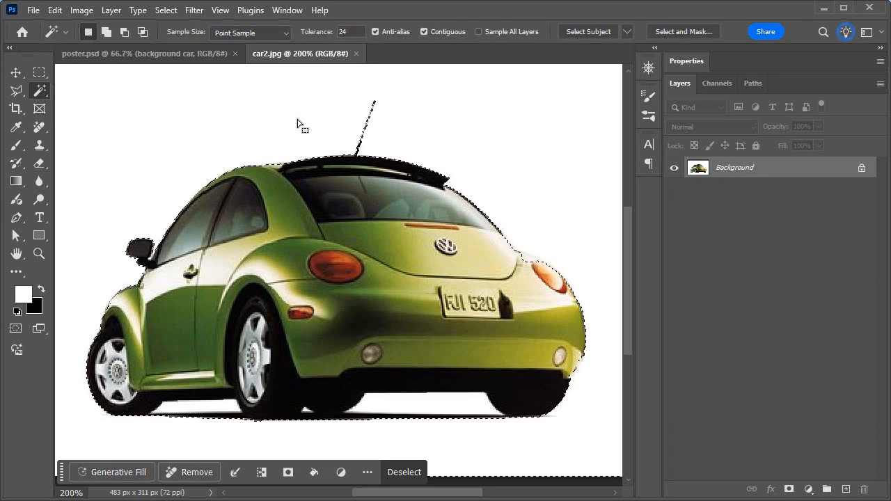
pyautogui.keyDown('shift'); pyautogui.click(208, 409); pyautogui.keyUp('shift')
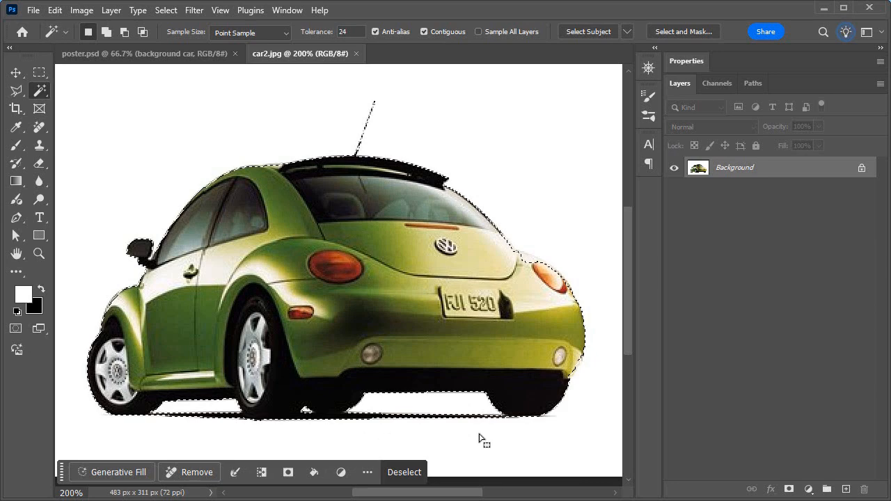
pyautogui.hotkey('ctrl', 'c')
pyautogui.click(147, 56)
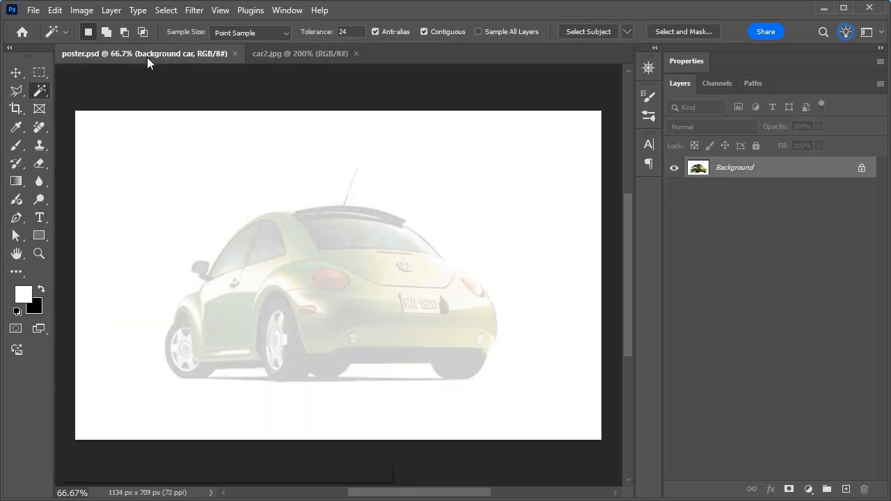
pyautogui.hotkey('ctrl', 'v')
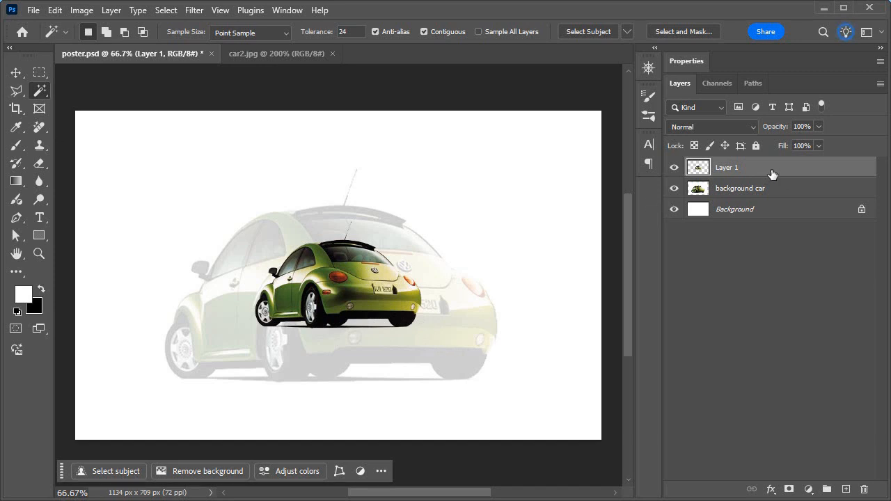
# Keep a hidden duplicate of the pasted car layer above it and rename the visible lower layer as car1
pyautogui.hotkey('ctrl', 'j')
pyautogui.click(674, 167)
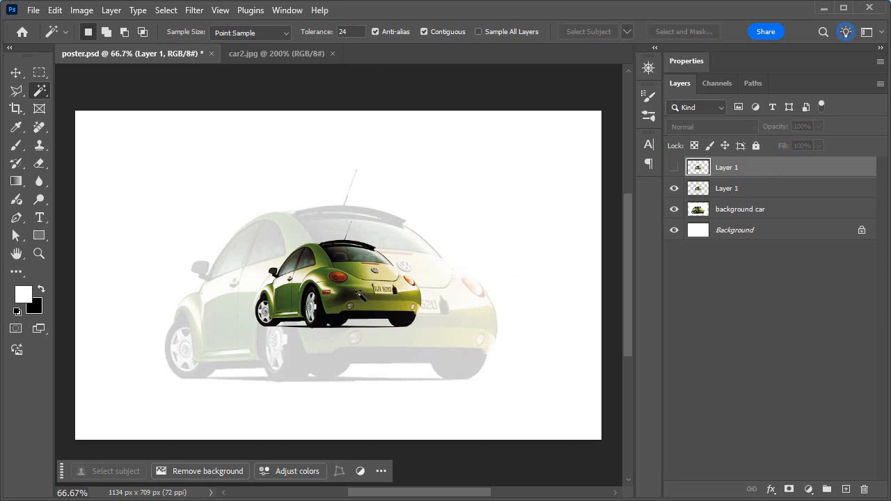
pyautogui.click(754, 192)
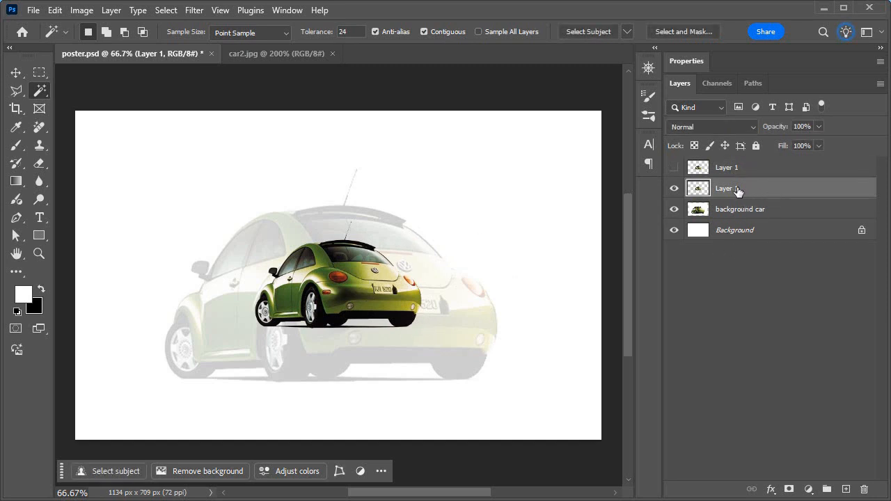
pyautogui.doubleClick(738, 189)
pyautogui.write('car1')
pyautogui.click(790, 192)
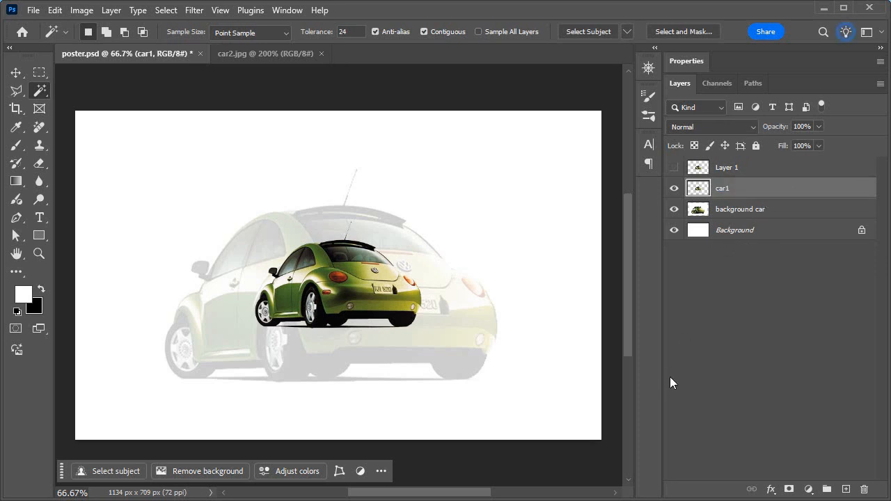
# Flip the car1 layer horizontally and scale it proportionally to 80%
pyautogui.hotkey('ctrl', 't')
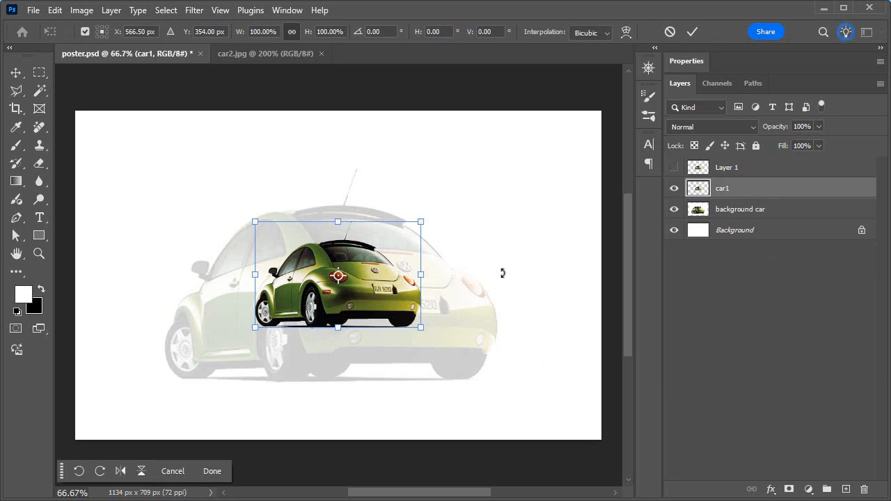
pyautogui.click(121, 471)
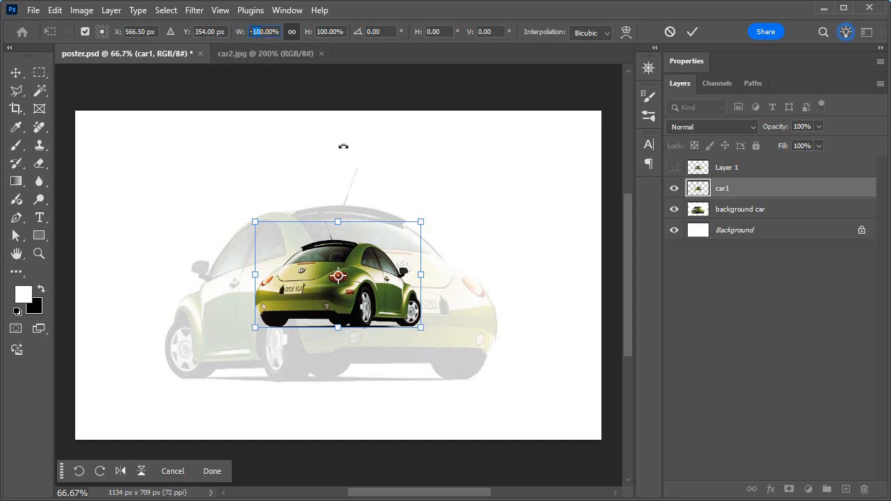
pyautogui.write('-80')
pyautogui.press('Return')
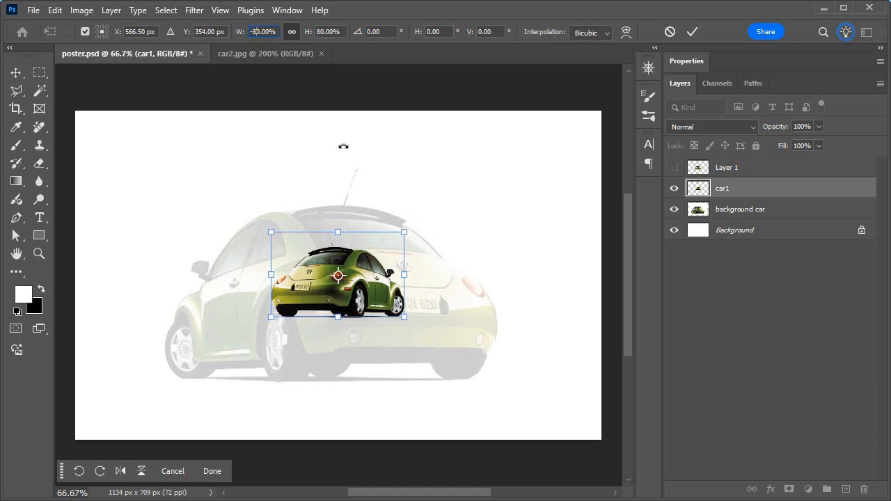
pyautogui.press('Return')
pyautogui.press('w')
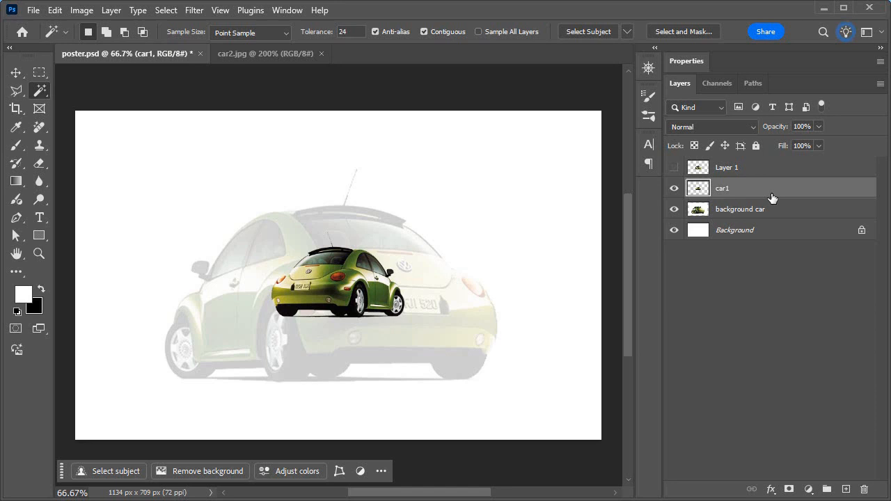
# Duplicate the car1 layer and rename the lower copy as car1 shadow
pyautogui.hotkey('ctrl', 'j')
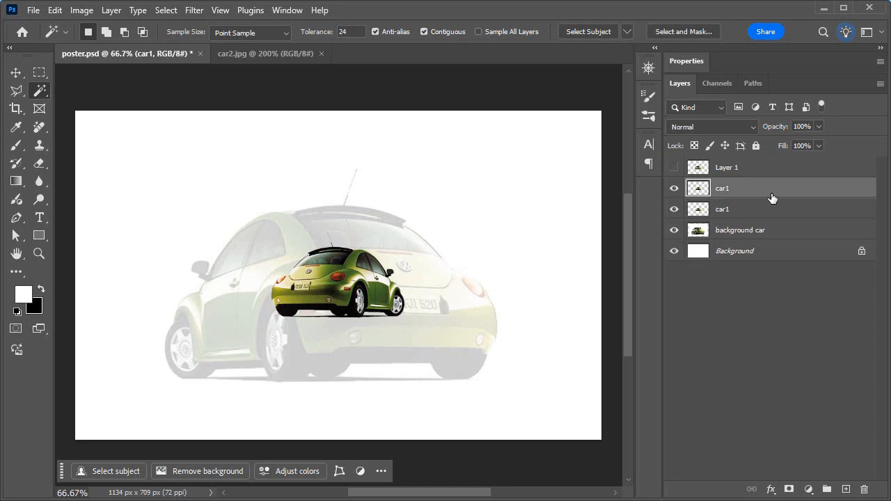
pyautogui.doubleClick(723, 209)
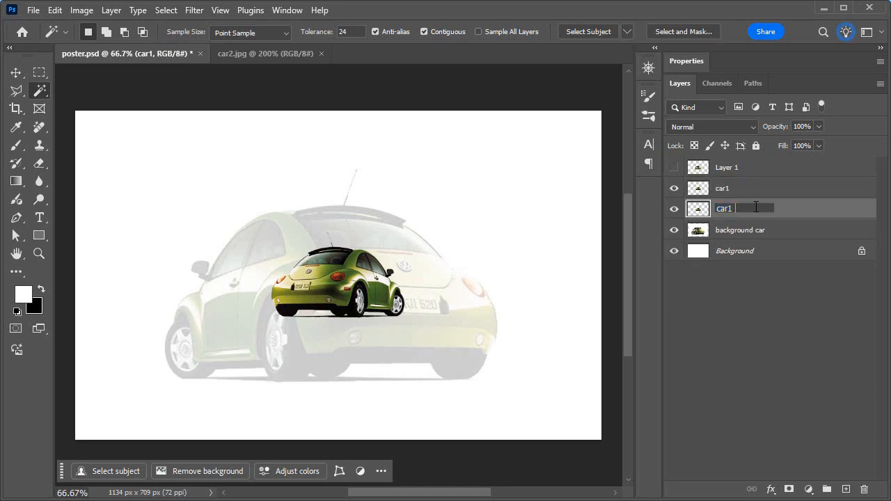
pyautogui.write('shadow')
pyautogui.press('Return')
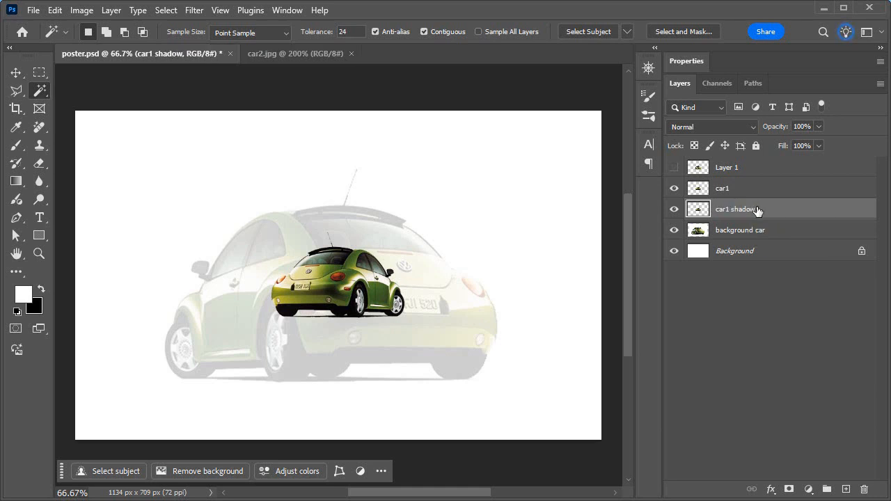
# Flip the car1 shadow layer vertically and move it directly beneath the car1 wheels as a reflection
pyautogui.hotkey('ctrl', 't')
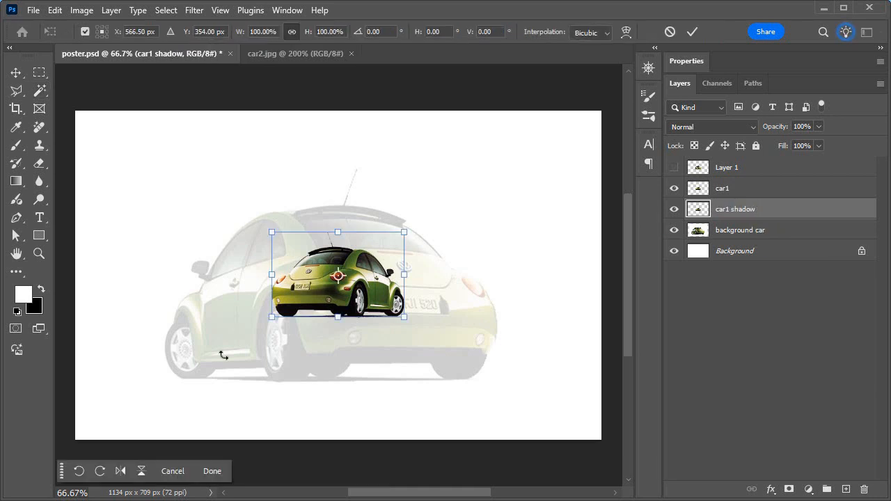
pyautogui.click(141, 472)
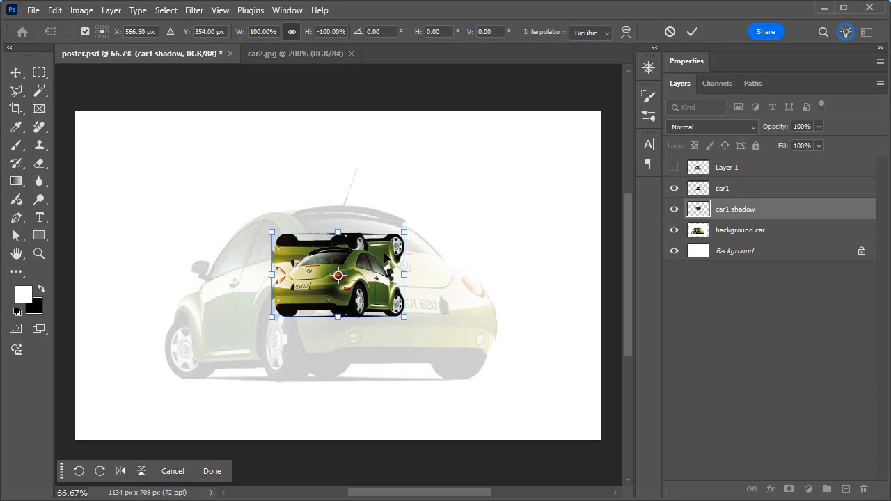
pyautogui.press('Return')
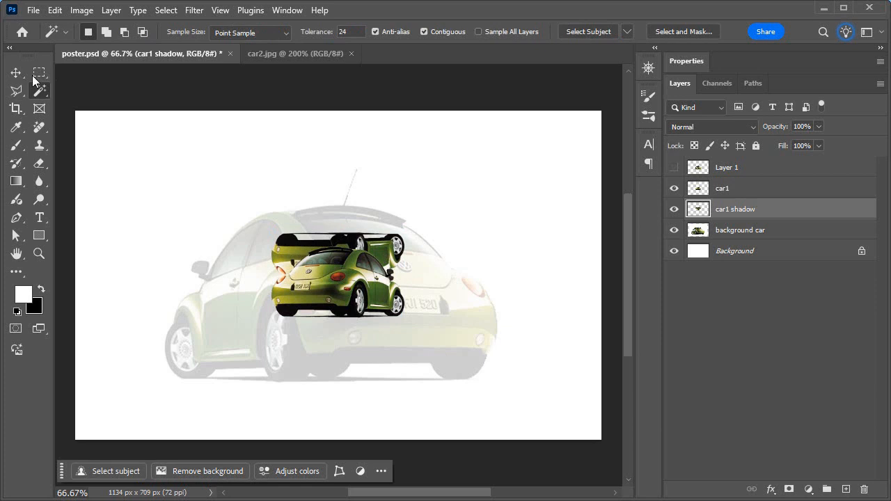
pyautogui.click(26, 73)
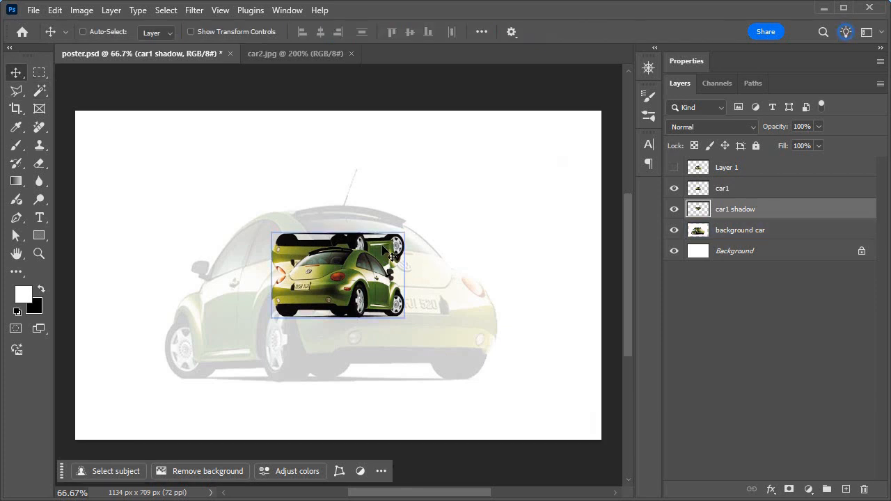
pyautogui.moveTo(387, 252); pyautogui.dragTo(379, 332)
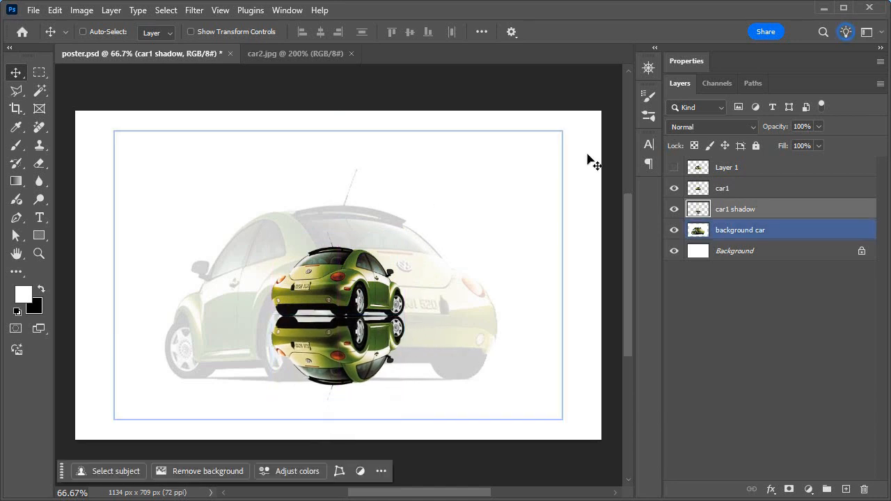
# Add a layer mask to car1 shadow and fade the reflection downward with a black-to-white linear gradient
pyautogui.click(785, 233)
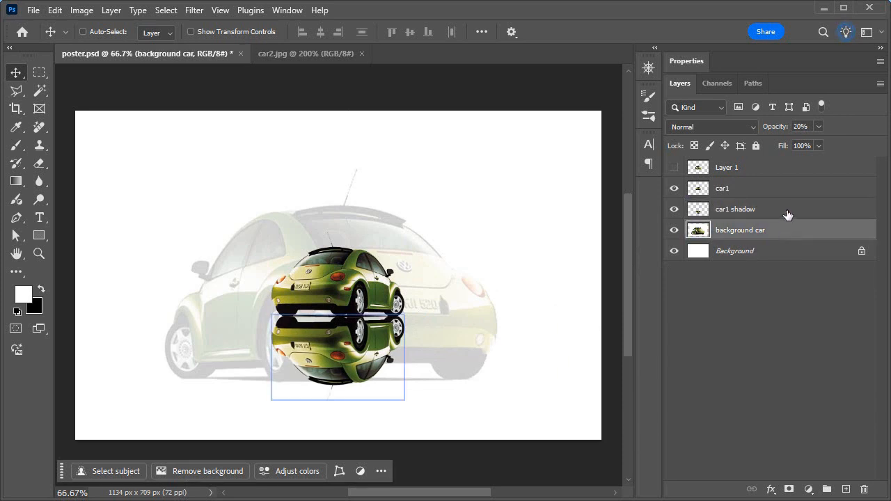
pyautogui.click(786, 212)
pyautogui.click(790, 489)
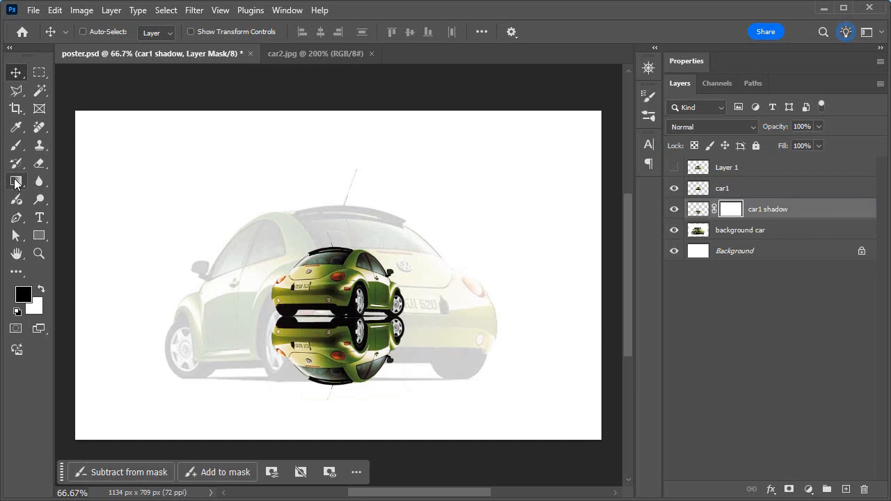
pyautogui.click(15, 182)
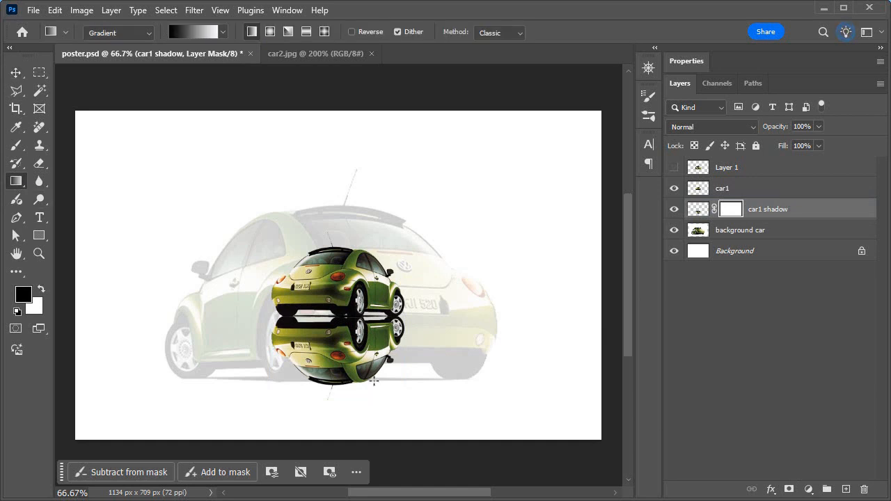
pyautogui.moveTo(376, 370); pyautogui.dragTo(381, 270)
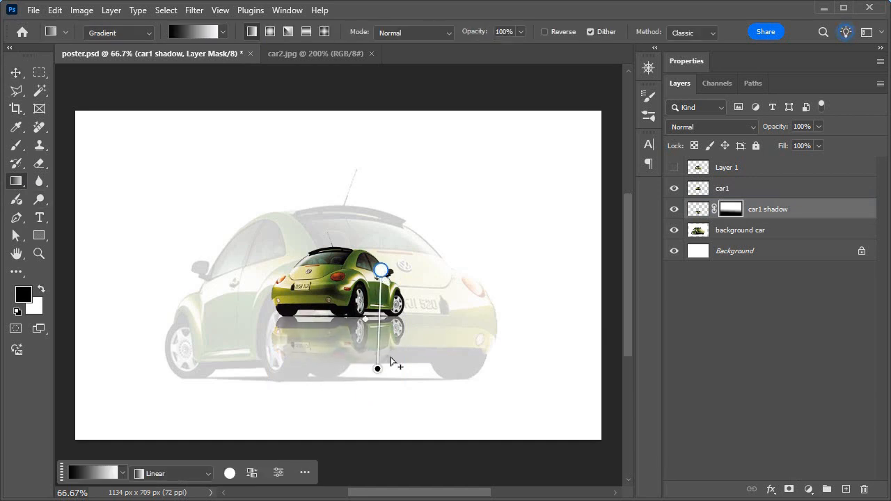
pyautogui.moveTo(380, 349); pyautogui.dragTo(388, 325)
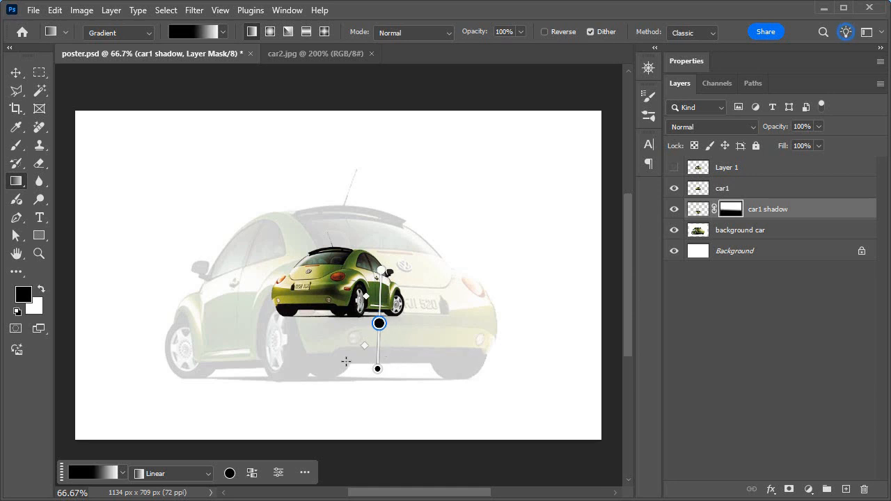
pyautogui.moveTo(341, 371); pyautogui.dragTo(342, 308)
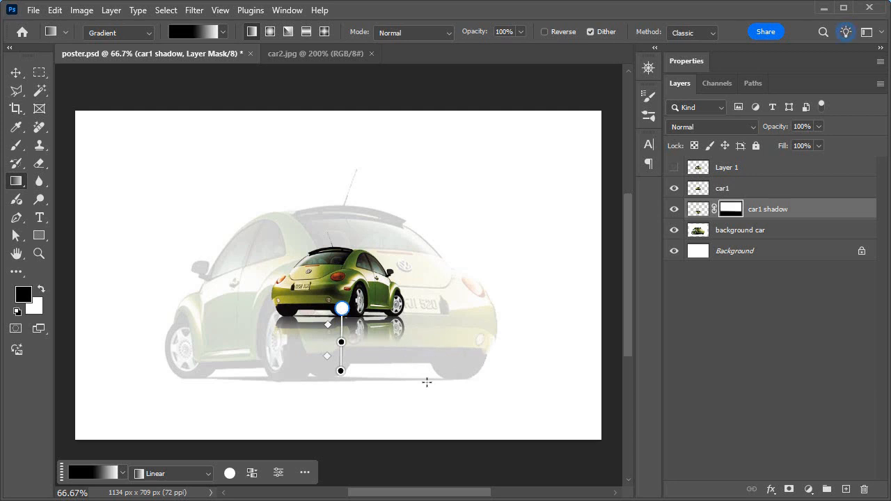
# Link the car1 and car1 shadow layers so they move together
pyautogui.click(12, 70)
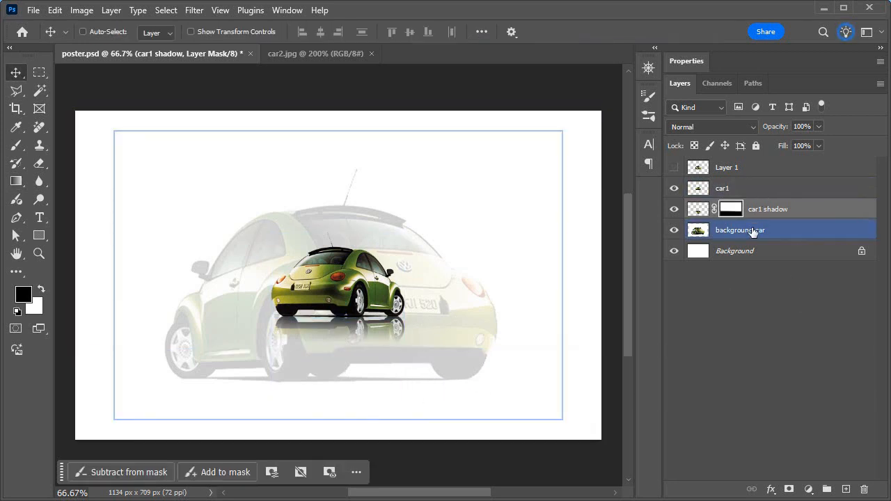
pyautogui.keyDown('shift'); pyautogui.click(809, 188); pyautogui.keyUp('shift')
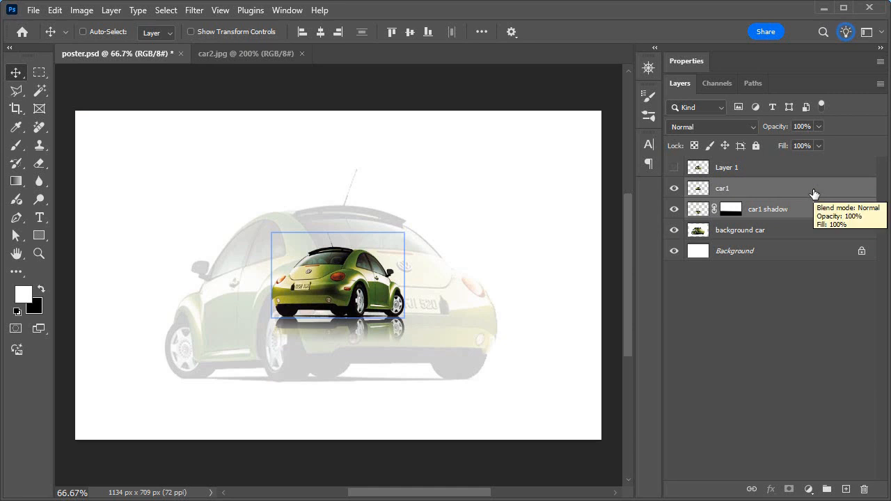
pyautogui.click(752, 490)
pyautogui.click(808, 228)
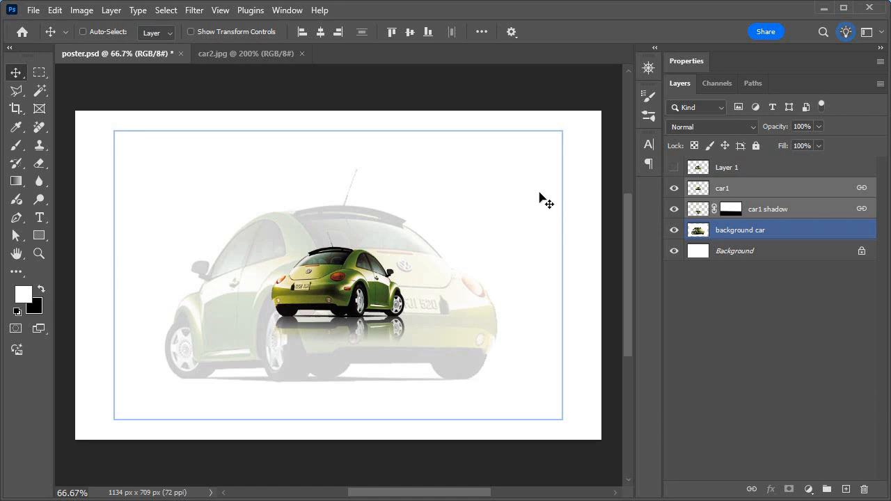
# Make the hidden Layer 1 visible and rename it car2
pyautogui.click(742, 500)
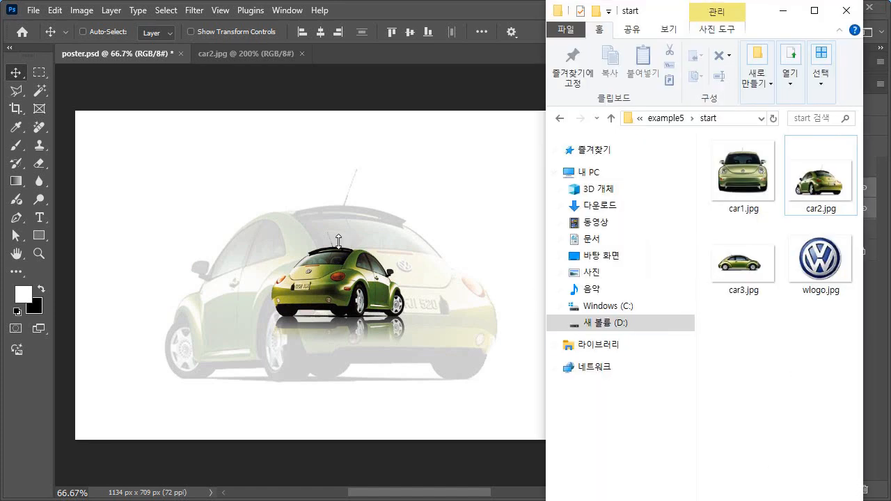
pyautogui.click(240, 222)
pyautogui.click(729, 170)
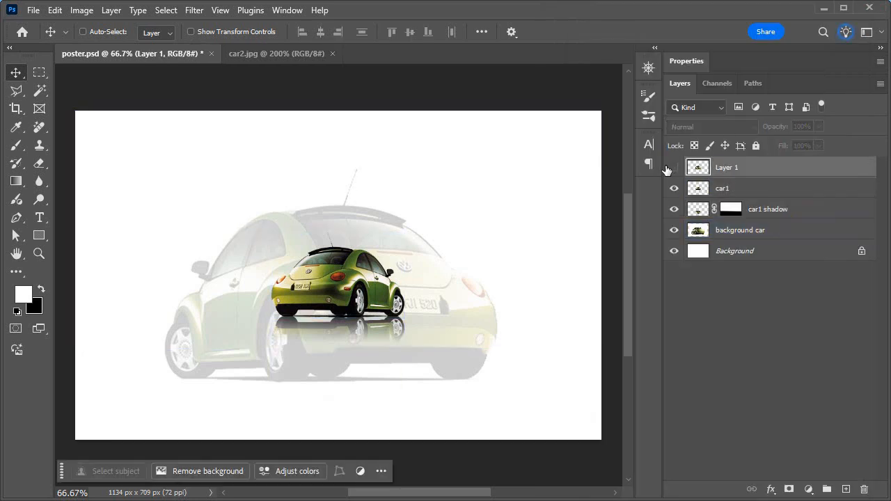
pyautogui.click(669, 169)
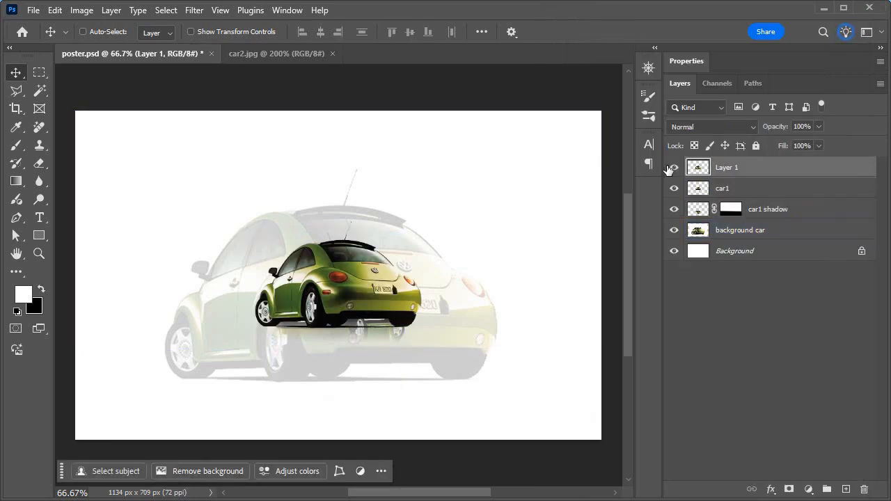
pyautogui.doubleClick(728, 169)
pyautogui.write('Car')
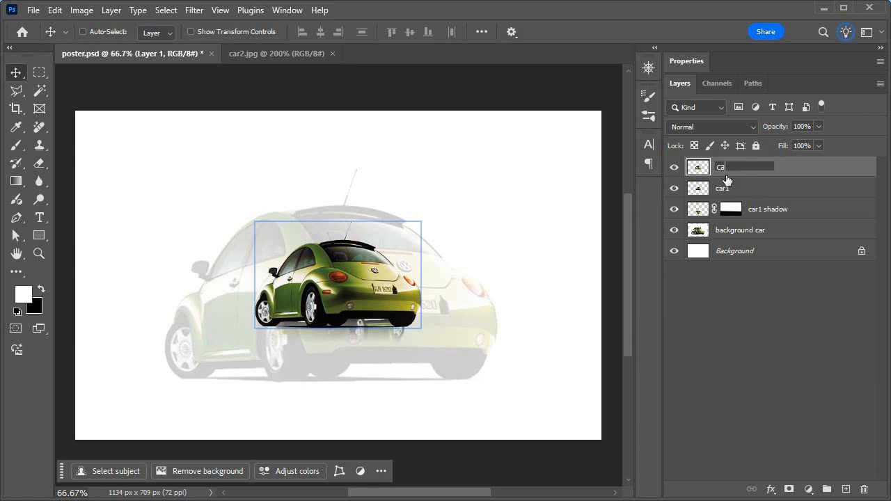
pyautogui.write('r')
pyautogui.click(766, 398)
pyautogui.doubleClick(723, 169)
pyautogui.click(750, 167)
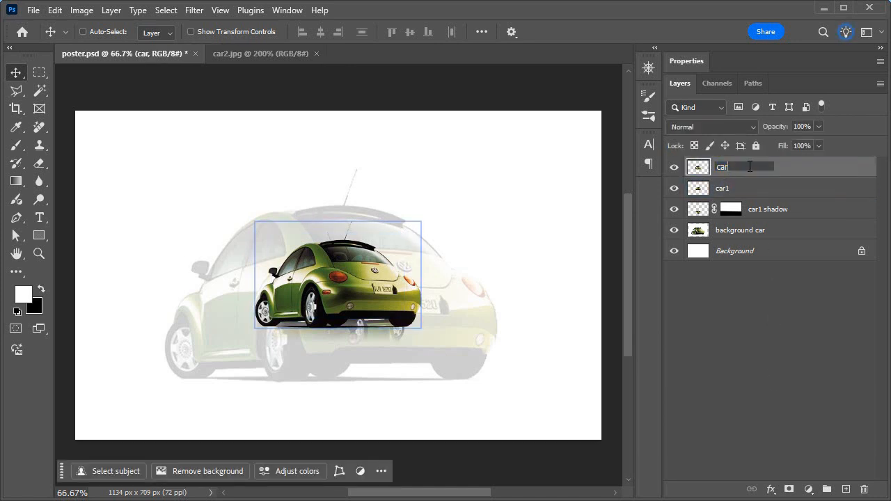
pyautogui.write('2')
pyautogui.click(803, 362)
# Move the car2 layer to the upper-left area of the poster, above and left of the background car
pyautogui.click(366, 283)
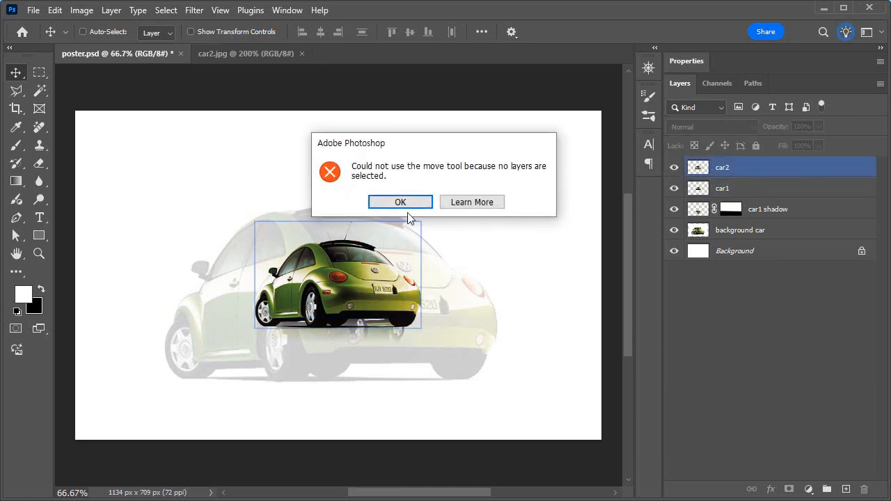
pyautogui.press('Return')
pyautogui.click(745, 171)
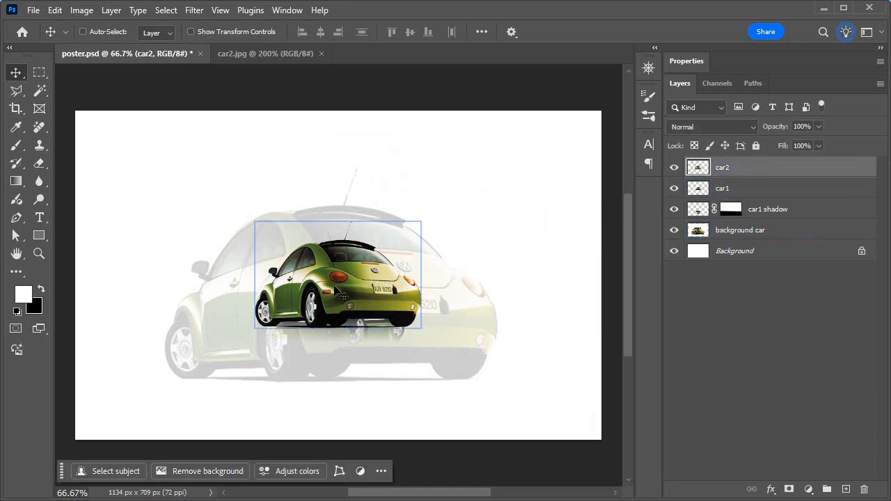
pyautogui.moveTo(336, 289); pyautogui.dragTo(203, 202)
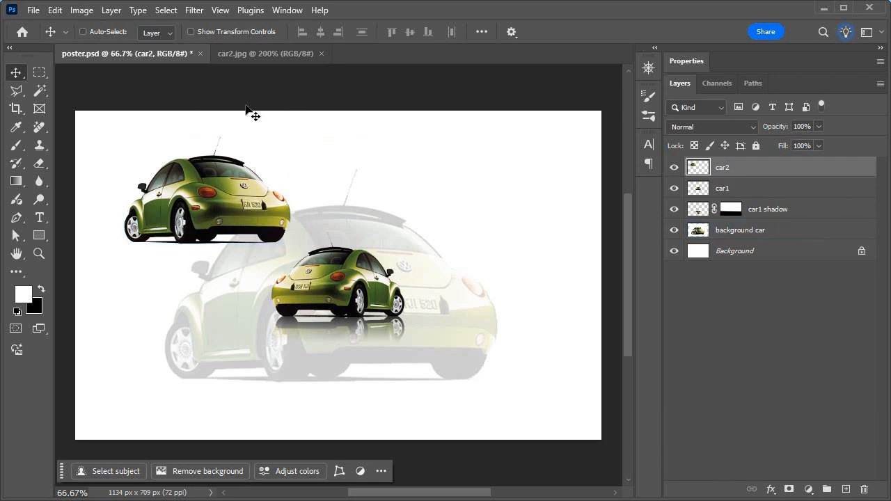
pyautogui.moveTo(222, 190)
pyautogui.mouseDown()
pyautogui.moveTo(228, 206)
pyautogui.moveTo(219, 184)
pyautogui.mouseUp()
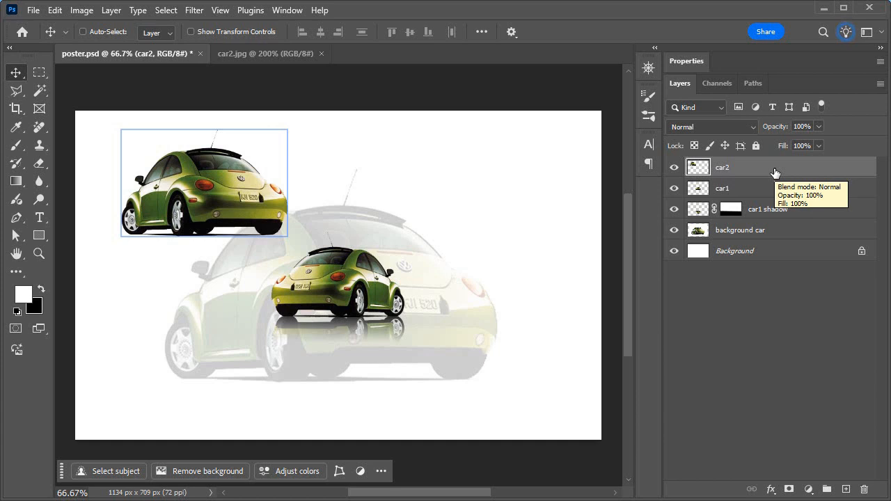
pyautogui.click(766, 188)
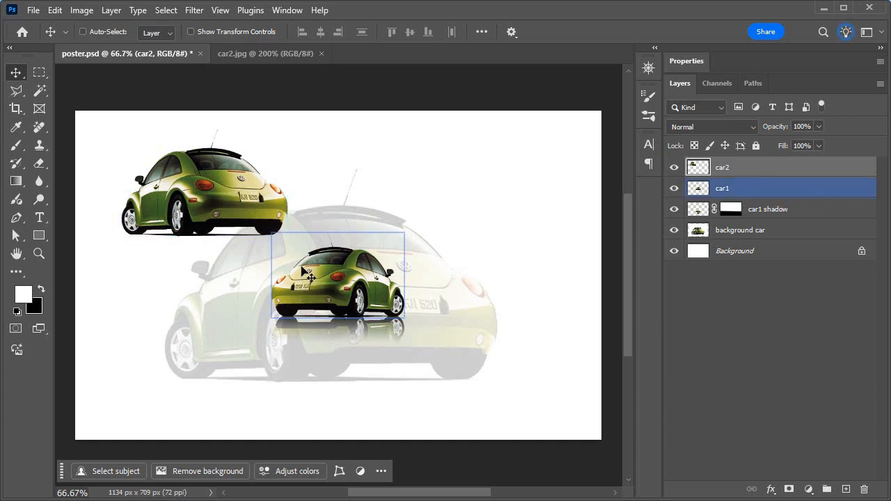
pyautogui.click(39, 73)
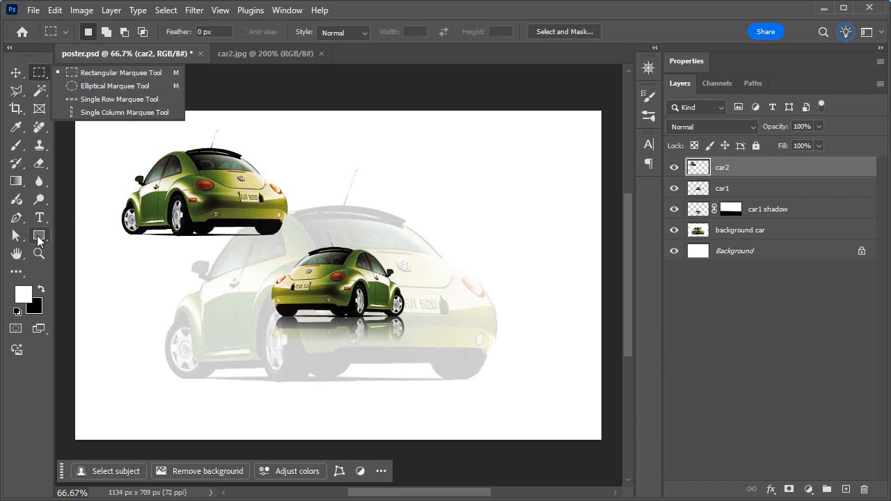
pyautogui.click(38, 238)
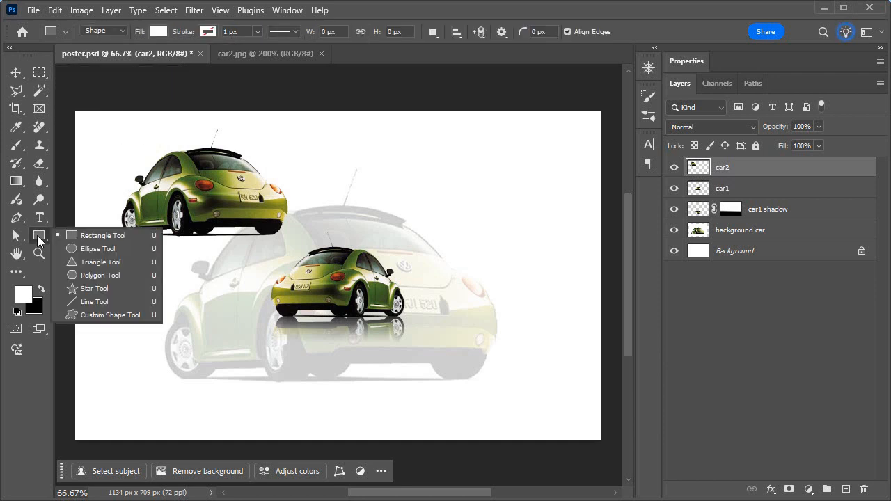
pyautogui.click(39, 72)
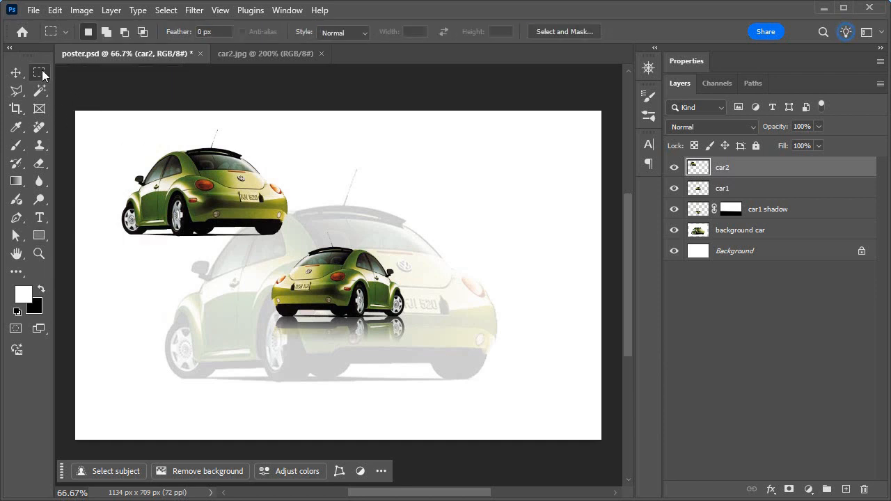
# Close the car2.jpg document and save poster.psd
pyautogui.click(247, 57)
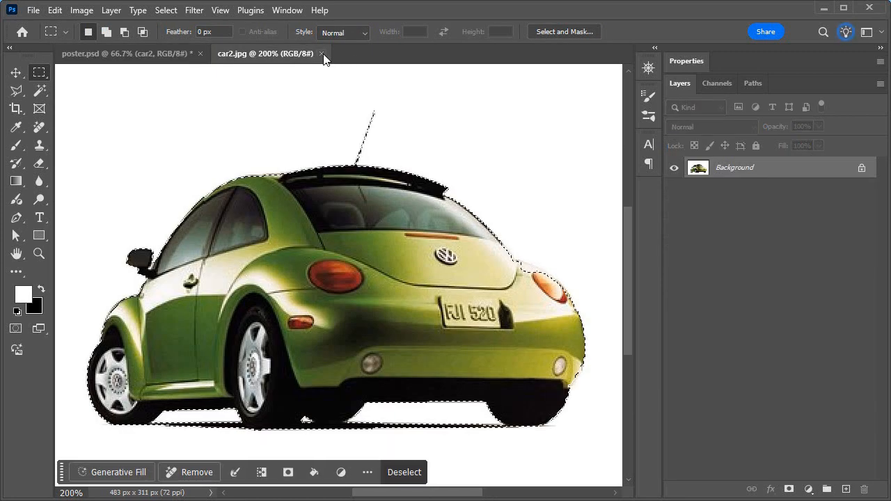
pyautogui.click(321, 54)
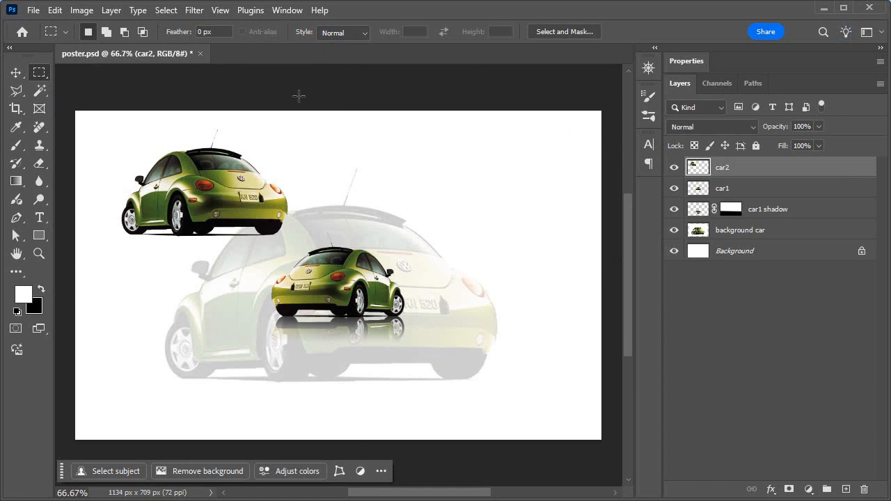
pyautogui.hotkey('ctrl', 's')
# Create a new document named 1, 800 pixels wide and 600 pixels high
pyautogui.hotkey('ctrl', 'n')
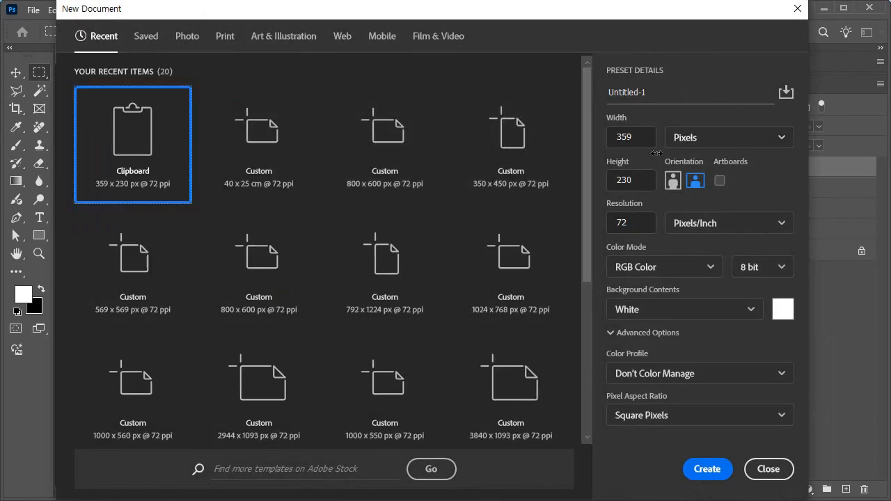
pyautogui.click(630, 138)
pyautogui.write('40')
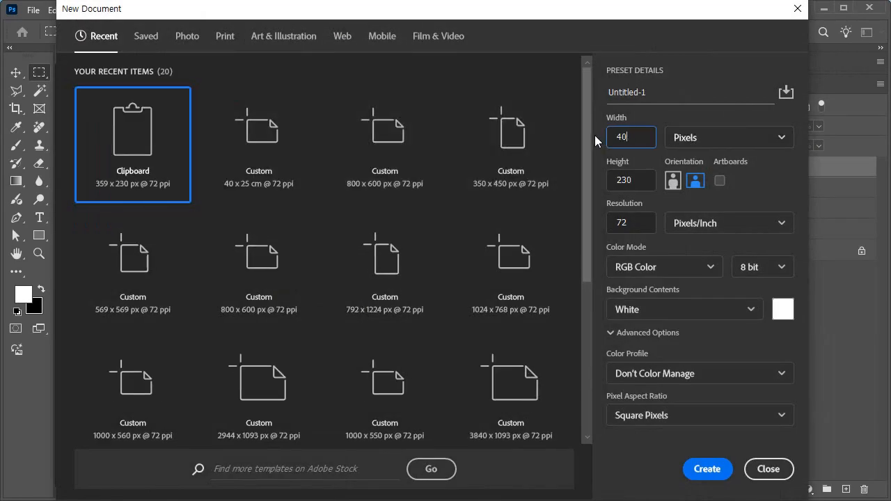
pyautogui.write('0')
pyautogui.press('Tab')
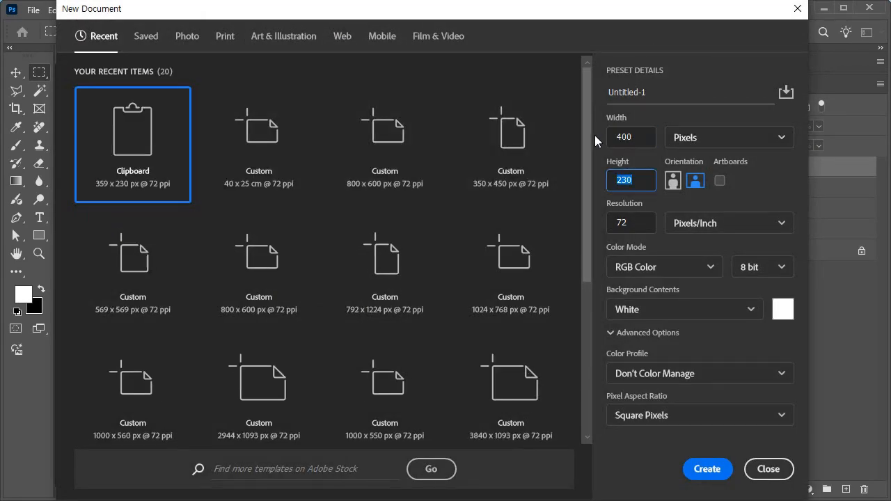
pyautogui.write('800')
pyautogui.hotkey('shift', 'Tab')
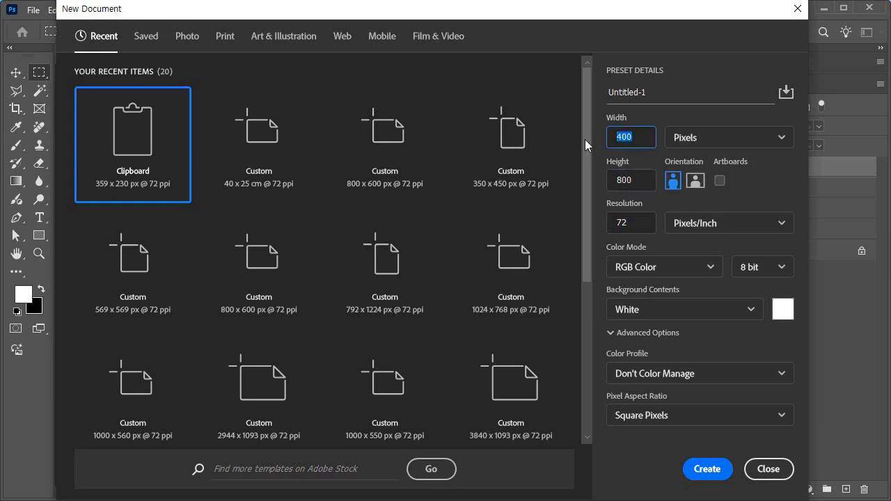
pyautogui.write('7')
pyautogui.press('BackSpace')
pyautogui.write('800')
pyautogui.press('Tab')
pyautogui.write('600')
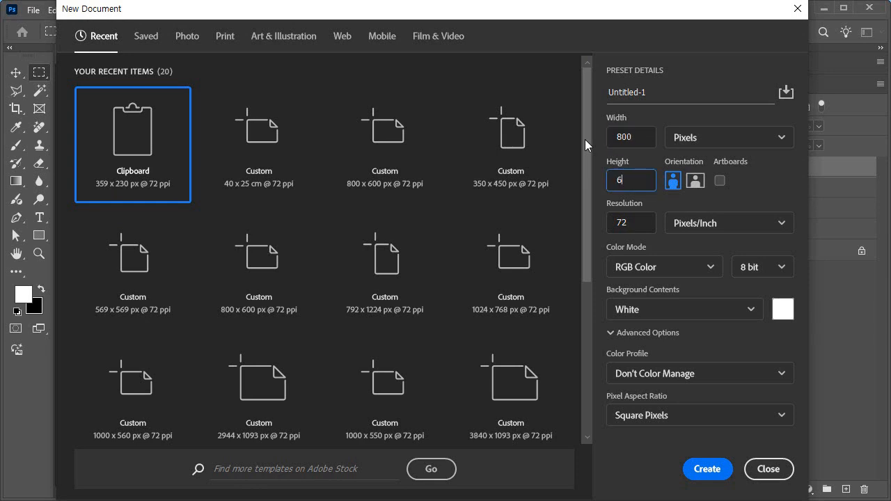
pyautogui.tripleClick(640, 92)
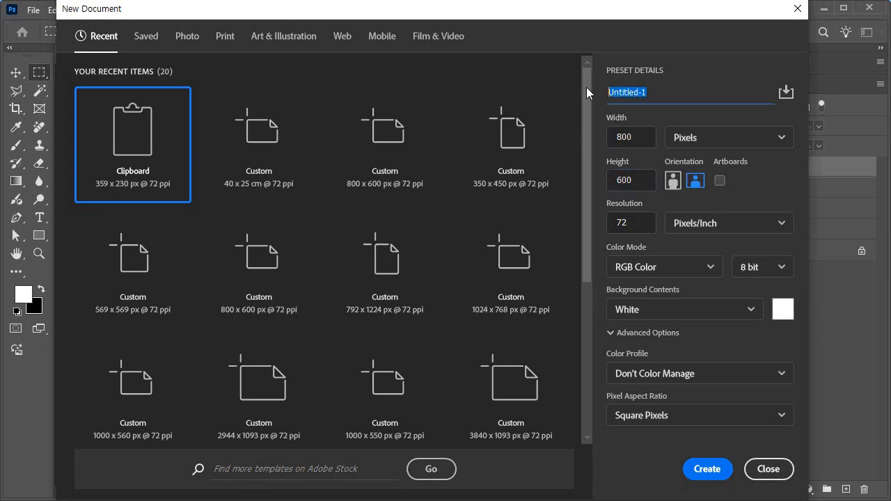
pyautogui.write('1')
pyautogui.click(707, 469)
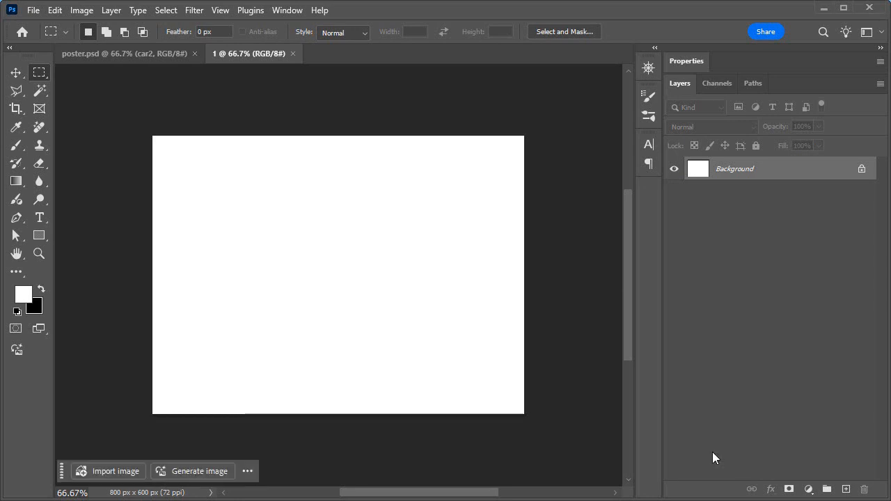
# Switch to the Elliptical Marquee tool and add a new layer named 1 above the background
pyautogui.click(39, 75)
pyautogui.click(87, 77)
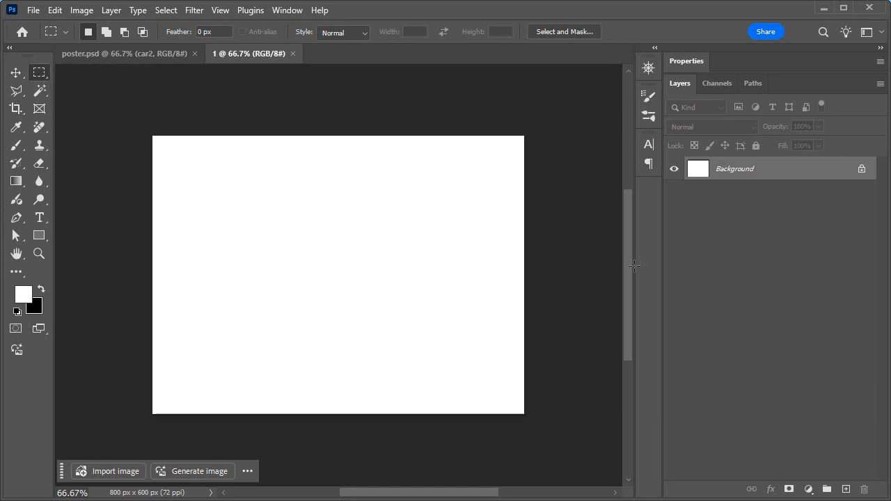
pyautogui.click(847, 491)
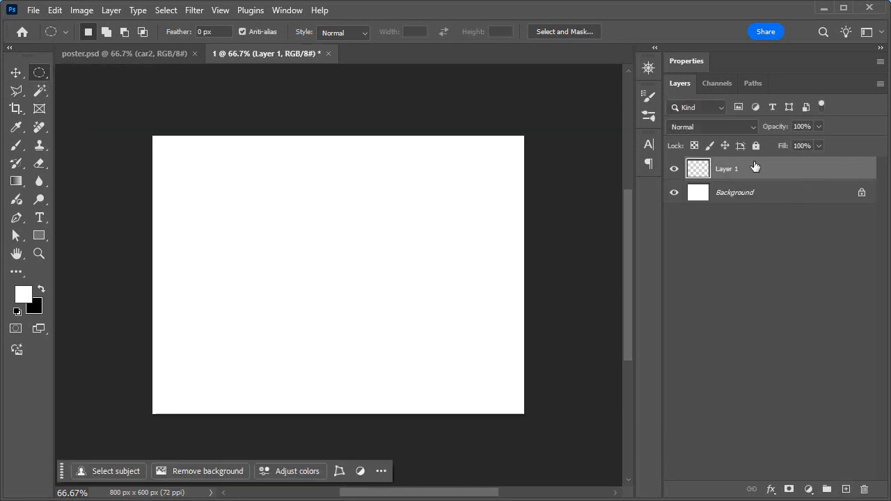
pyautogui.doubleClick(729, 169)
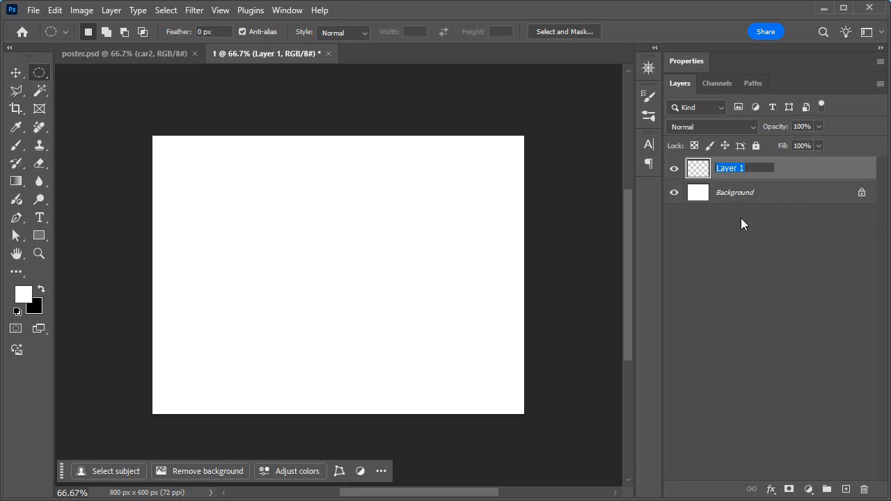
pyautogui.write('1')
pyautogui.click(776, 293)
# Make a large circular selection near the canvas centre, fill it on layer 1 with ff0000 red, and deselect
pyautogui.moveTo(265, 186); pyautogui.dragTo(439, 361)
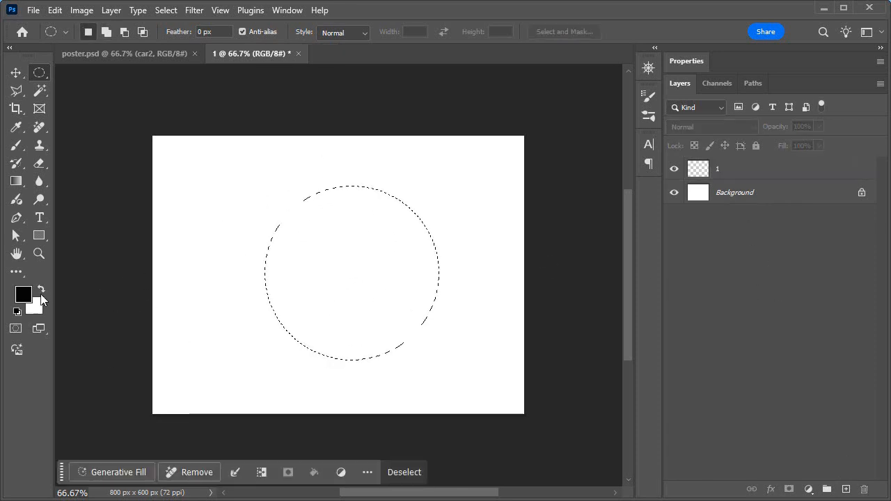
pyautogui.click(25, 295)
pyautogui.write('ff0000')
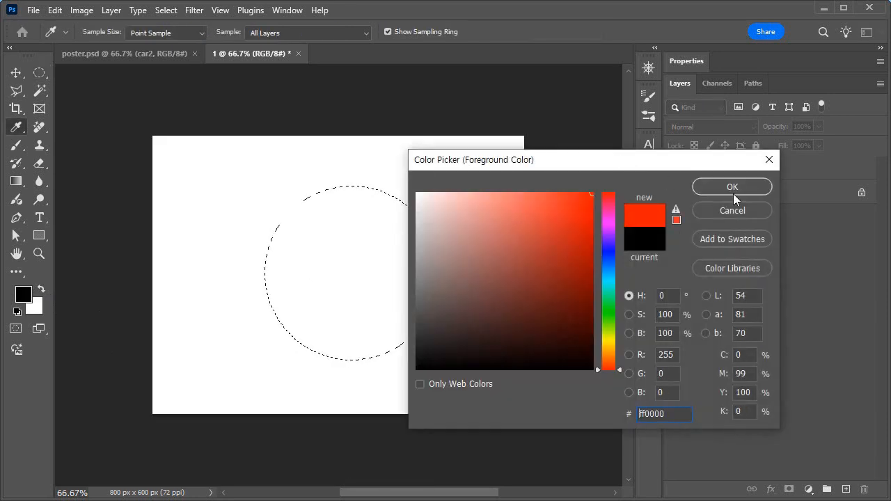
pyautogui.click(733, 191)
pyautogui.click(772, 174)
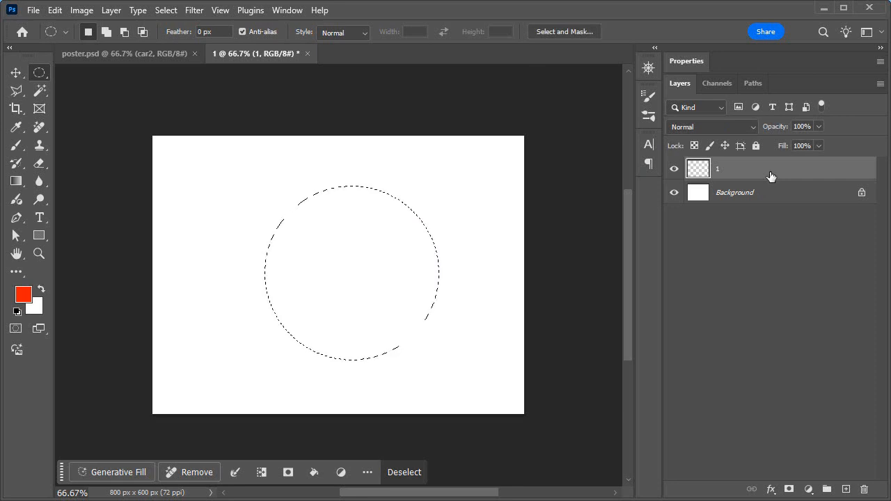
pyautogui.press('alt')
pyautogui.hotkey('alt', 'BackSpace')
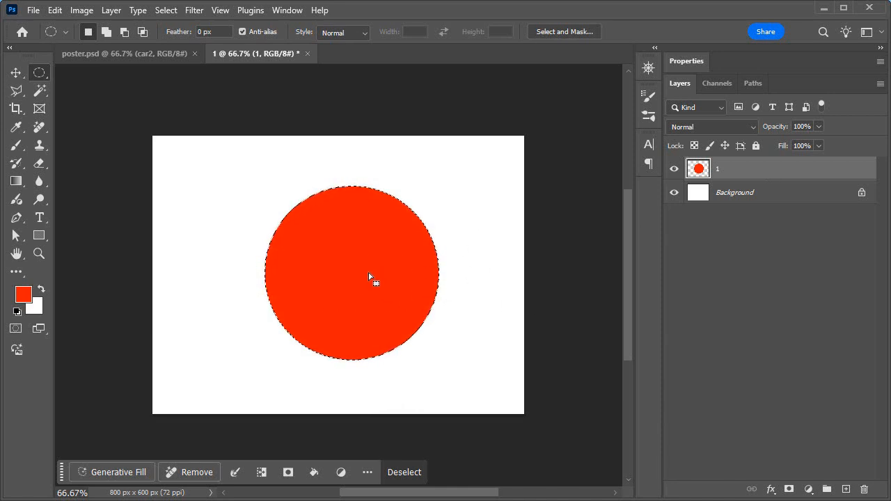
pyautogui.click(460, 284)
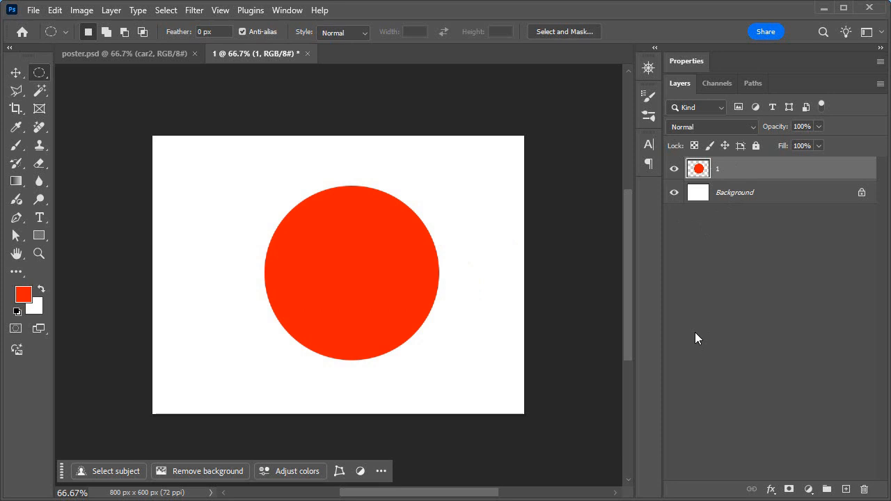
# Scale the red circle on layer 1 down proportionally to about 23% and apply the transform
pyautogui.hotkey('ctrl', 't')
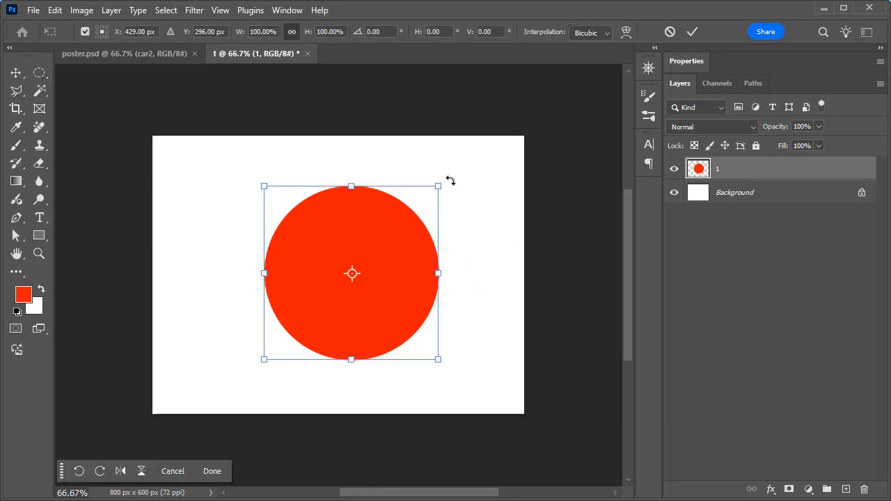
pyautogui.moveTo(441, 186); pyautogui.dragTo(307, 318)
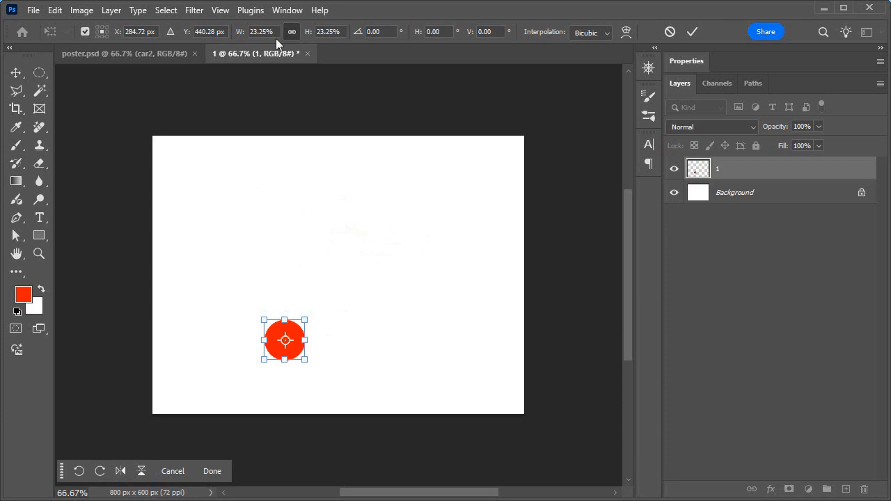
pyautogui.press('Return')
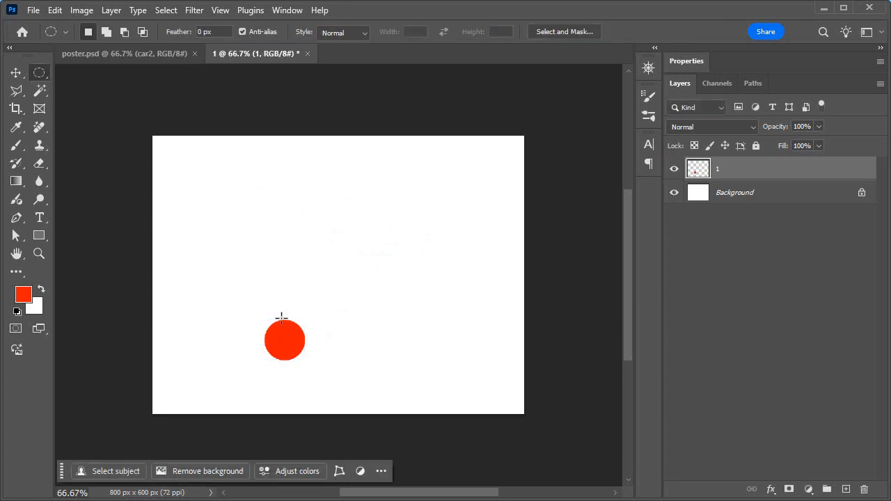
# Scale the small circle on layer 1 up to about 540% and move it down and left towards the canvas centre
pyautogui.hotkey('ctrl', 't')
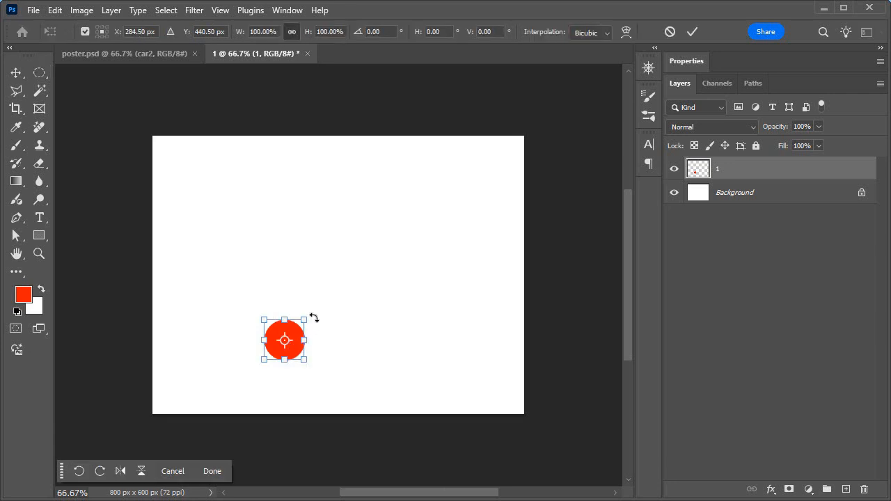
pyautogui.moveTo(306, 317); pyautogui.dragTo(504, 160)
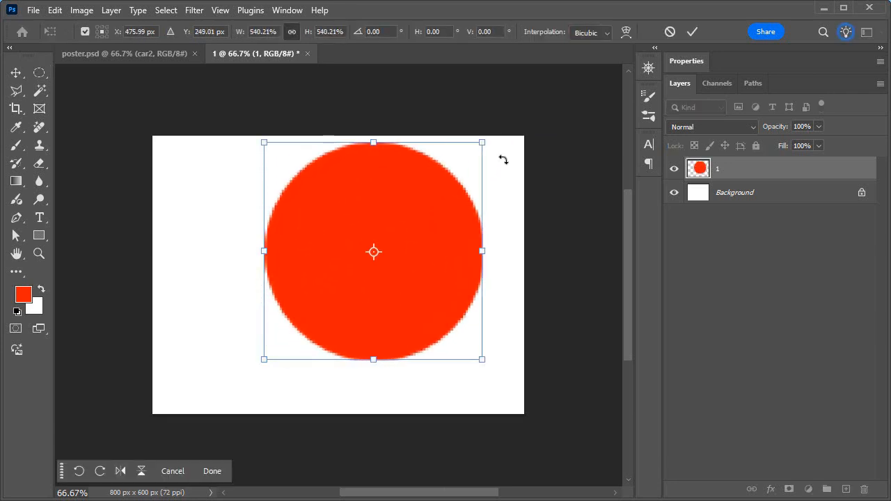
pyautogui.press('Return')
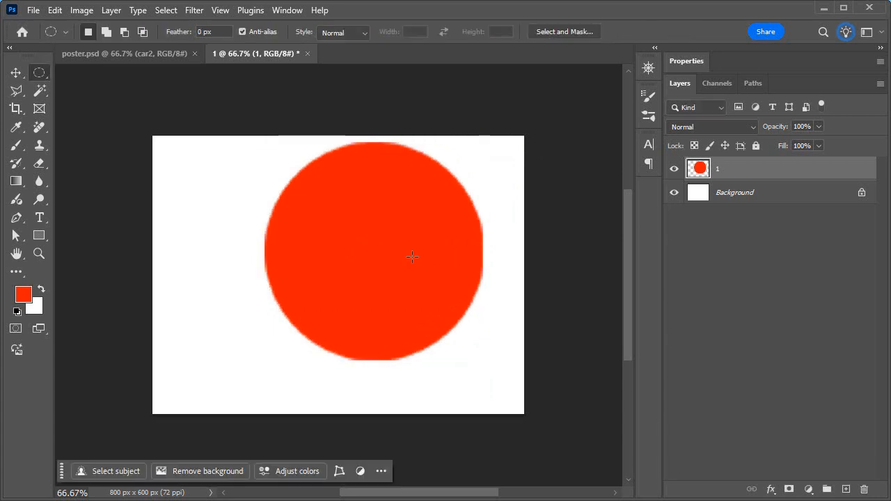
pyautogui.click(15, 73)
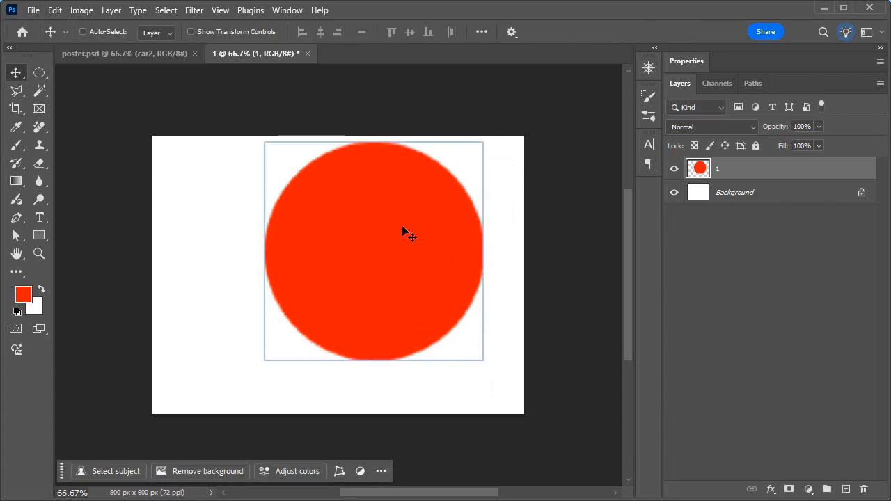
pyautogui.moveTo(399, 225); pyautogui.dragTo(350, 251)
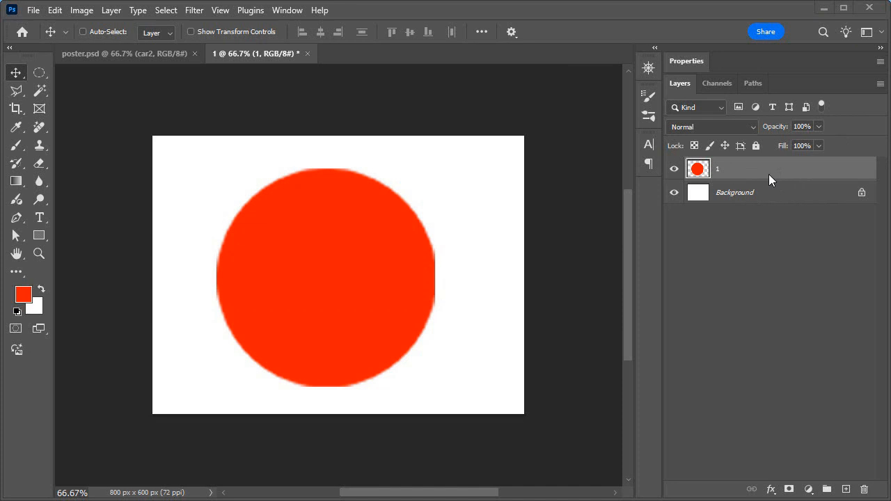
# Hide layer 1 and use the Ellipse Tool to draw a red circle shape about 326 px across near the canvas centre
pyautogui.click(685, 170)
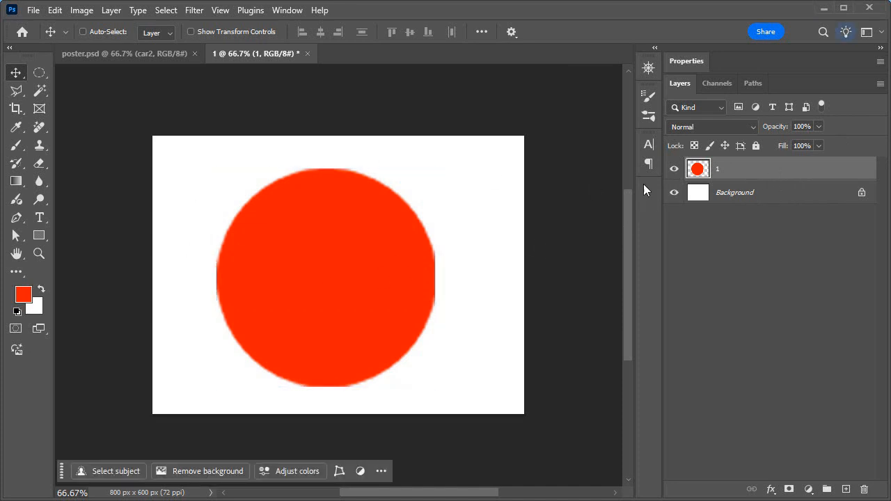
pyautogui.click(674, 169)
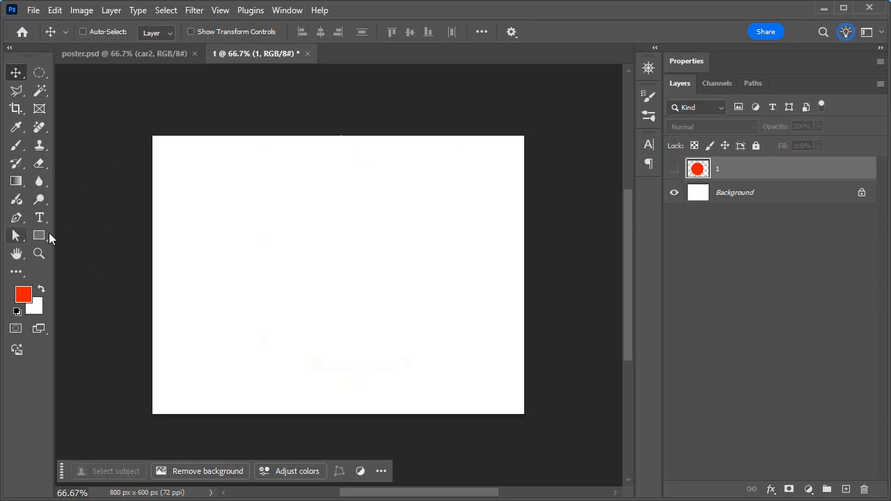
pyautogui.click(41, 235)
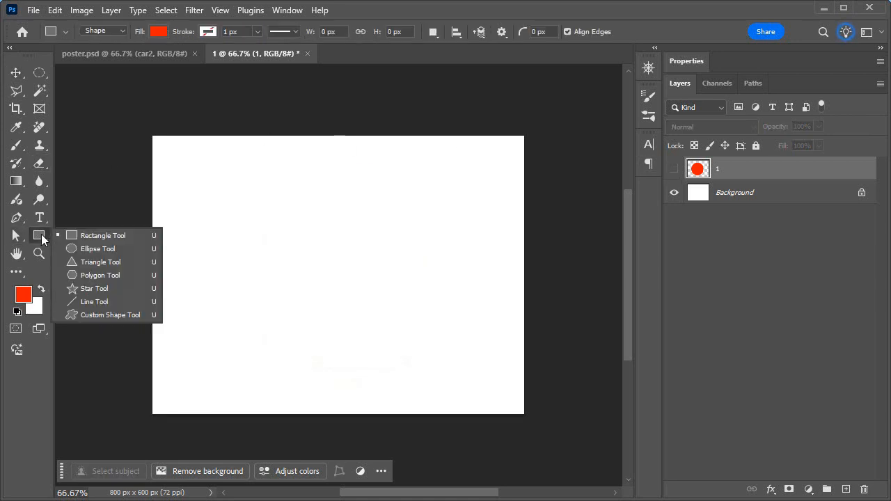
pyautogui.click(94, 248)
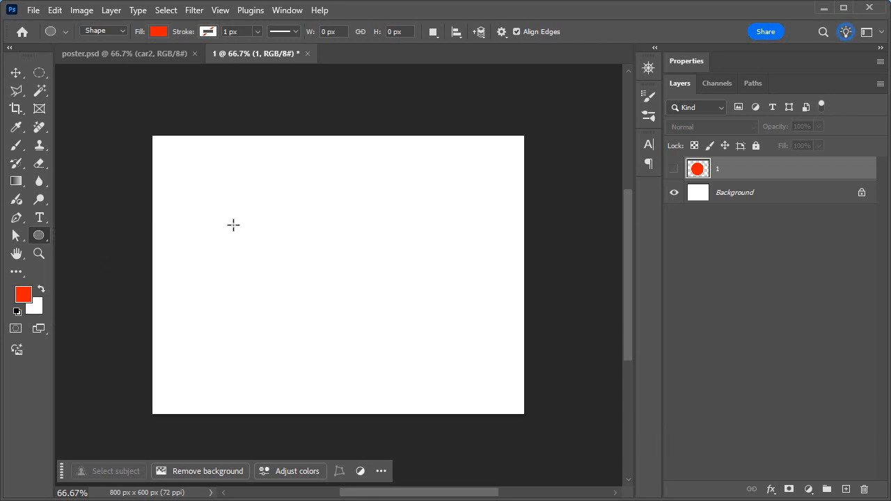
pyautogui.moveTo(277, 188); pyautogui.dragTo(434, 345)
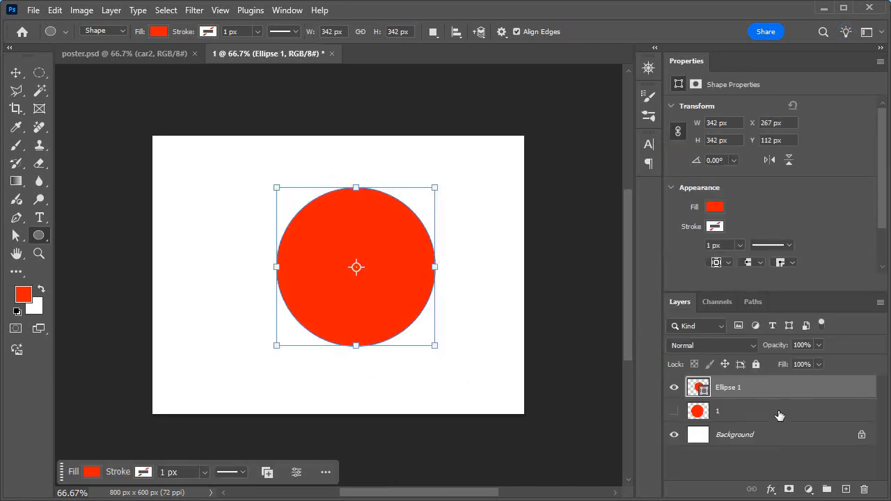
pyautogui.hotkey('ctrl', 'z')
pyautogui.moveTo(263, 193); pyautogui.dragTo(413, 343)
# Rename the new ellipse shape layer to 2 and keep it selected
pyautogui.doubleClick(728, 388)
pyautogui.write('2')
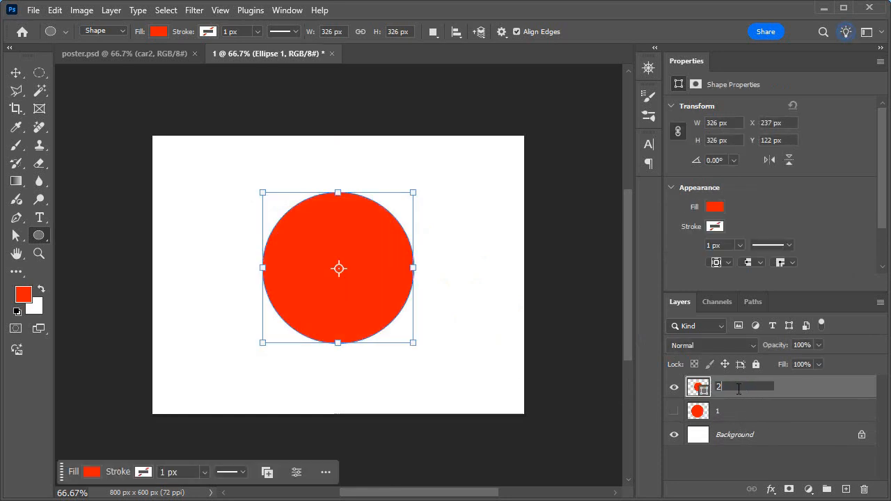
pyautogui.click(767, 414)
pyautogui.click(766, 395)
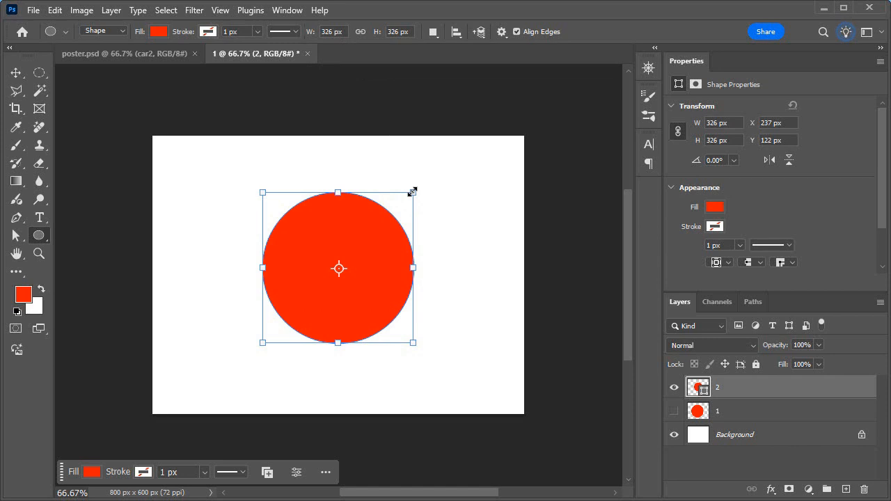
# Shrink the circle shape on layer 2 to about 49 px across, and enlarge it to 500% with a free transform
pyautogui.moveTo(413, 191); pyautogui.dragTo(287, 319)
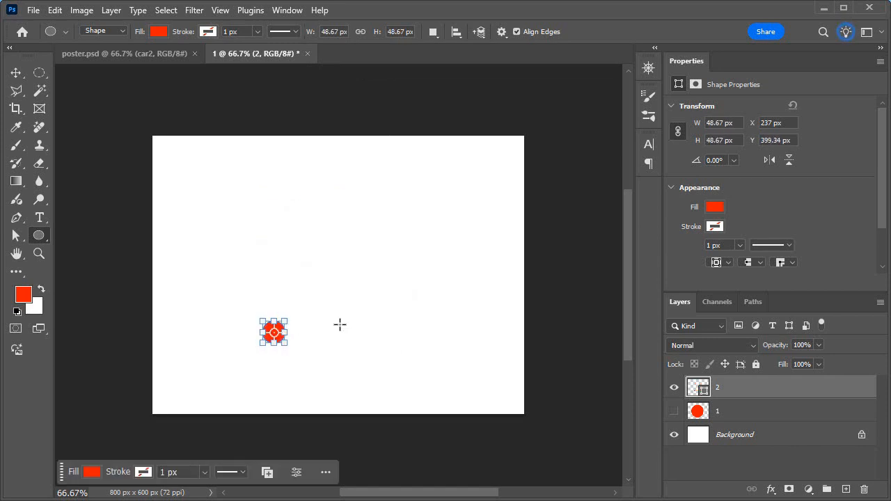
pyautogui.press('Return')
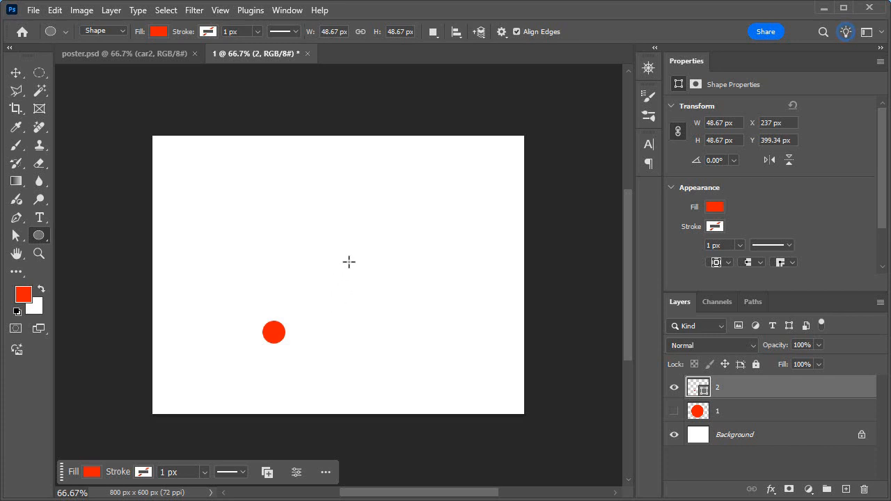
pyautogui.hotkey('ctrl', 't')
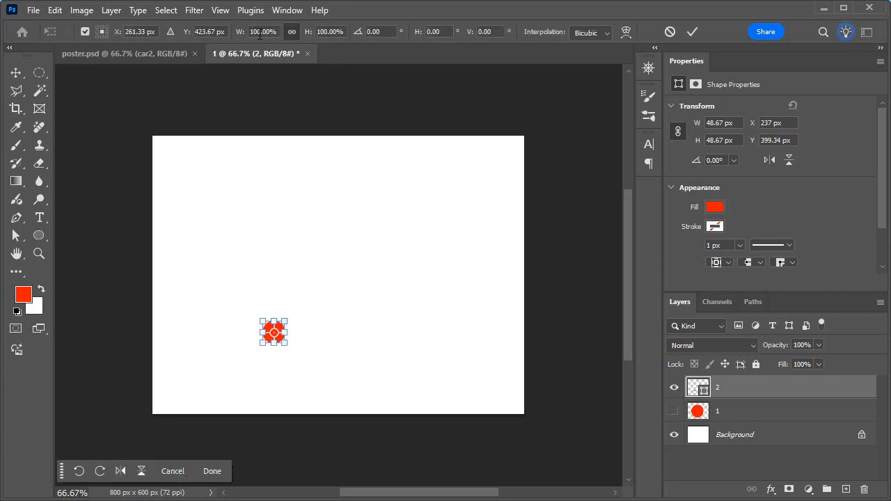
pyautogui.click(259, 32)
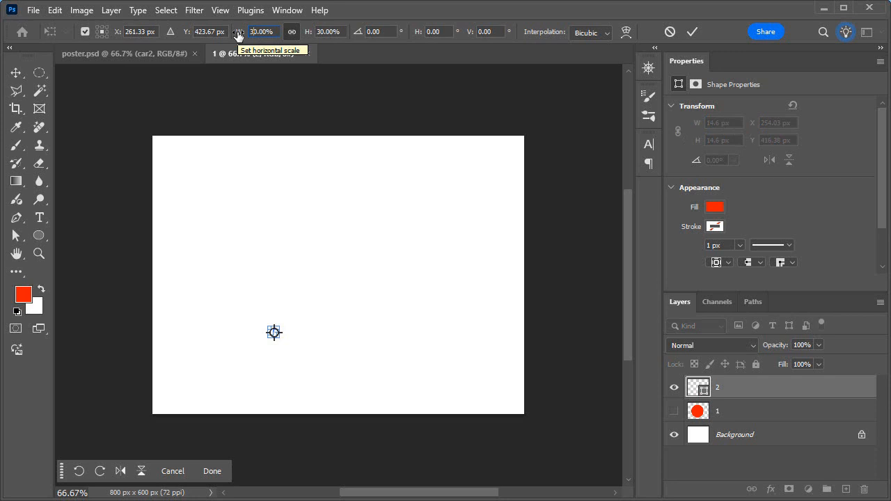
pyautogui.write('300')
pyautogui.press('Return')
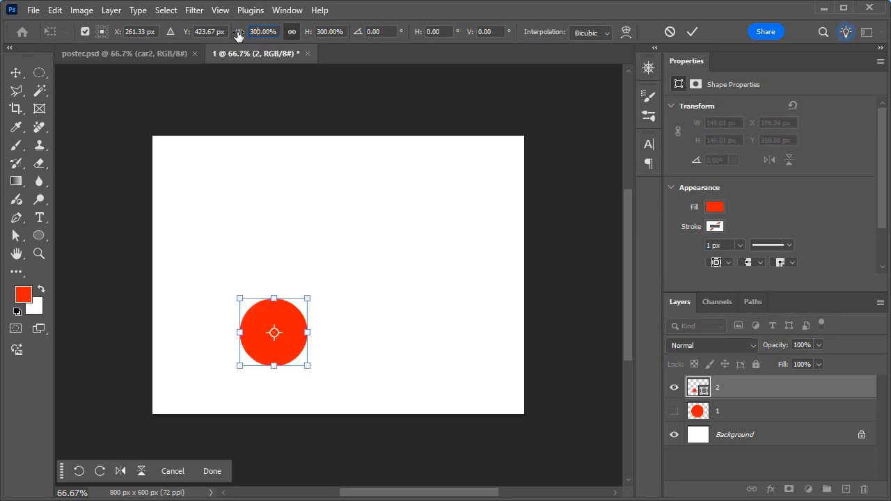
pyautogui.write('500')
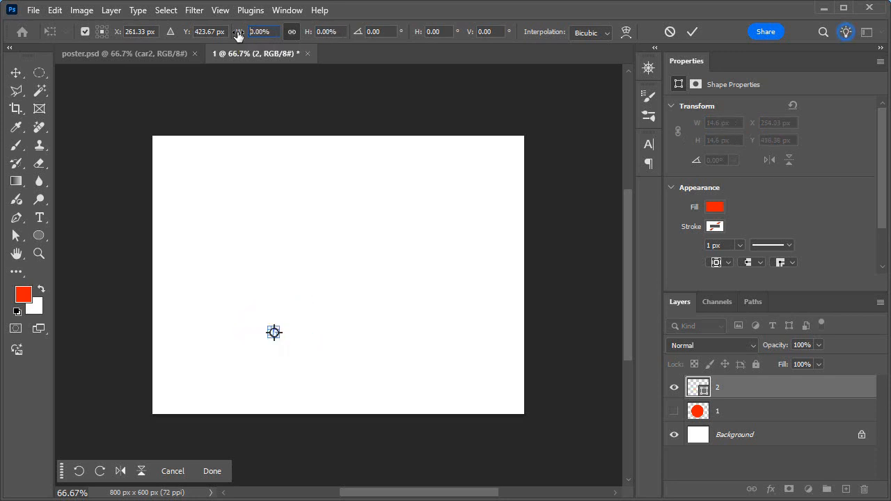
pyautogui.press('Return')
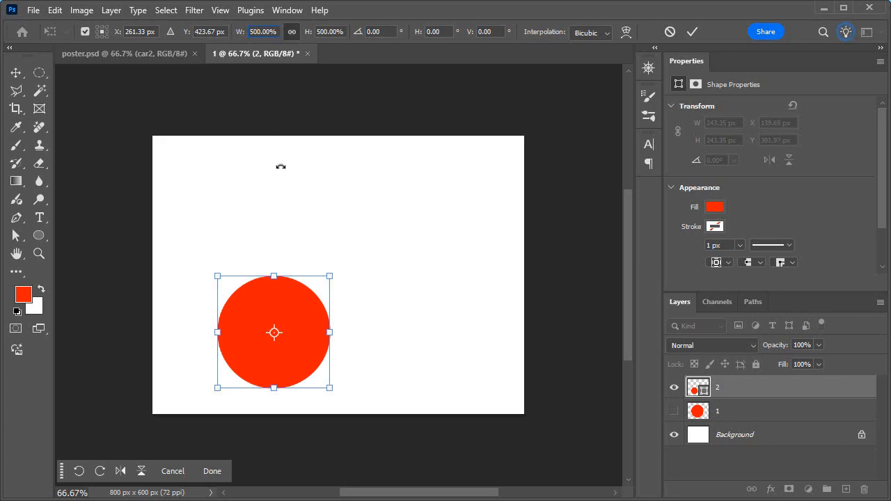
# Move the circle on layer 2 into the lower-left area of the canvas with the Move tool
pyautogui.click(16, 73)
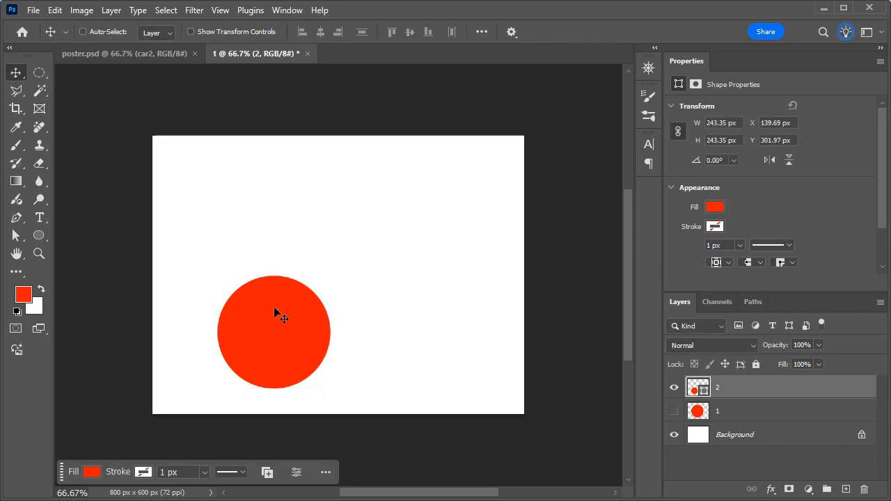
pyautogui.moveTo(275, 277); pyautogui.dragTo(267, 224)
pyautogui.moveTo(268, 267); pyautogui.dragTo(222, 313)
# Scale the circle on layer 2 down proportionally to 10% and apply the transform
pyautogui.hotkey('ctrl', 't')
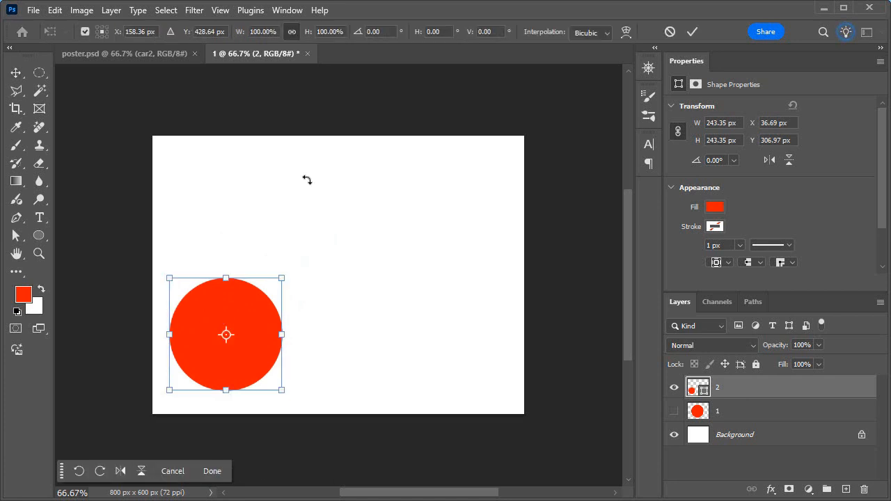
pyautogui.write('1')
pyautogui.press('Return')
pyautogui.write('0')
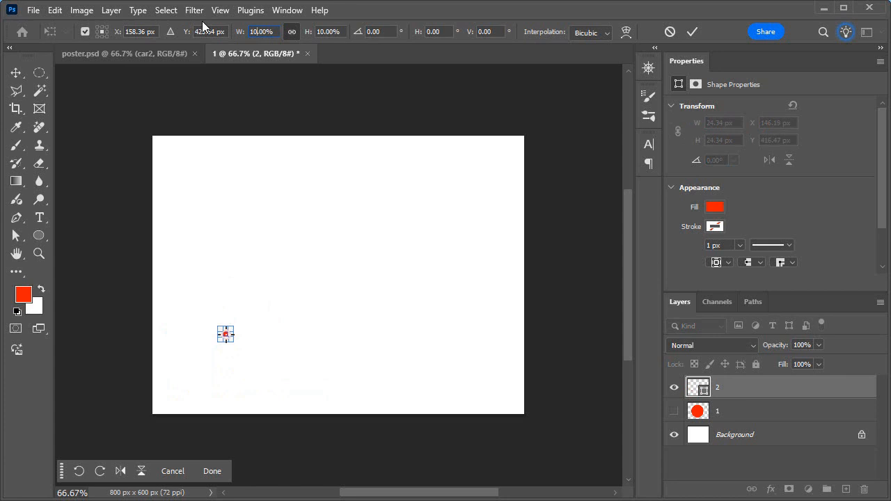
pyautogui.press('Return')
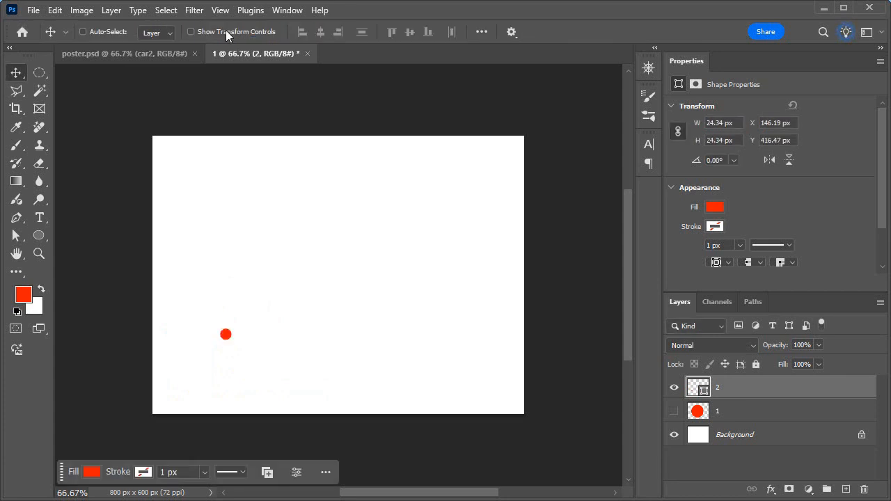
# Scale the tiny circle on layer 2 up to 500% and move it slightly up and to the right on the canvas
pyautogui.hotkey('ctrl', 't')
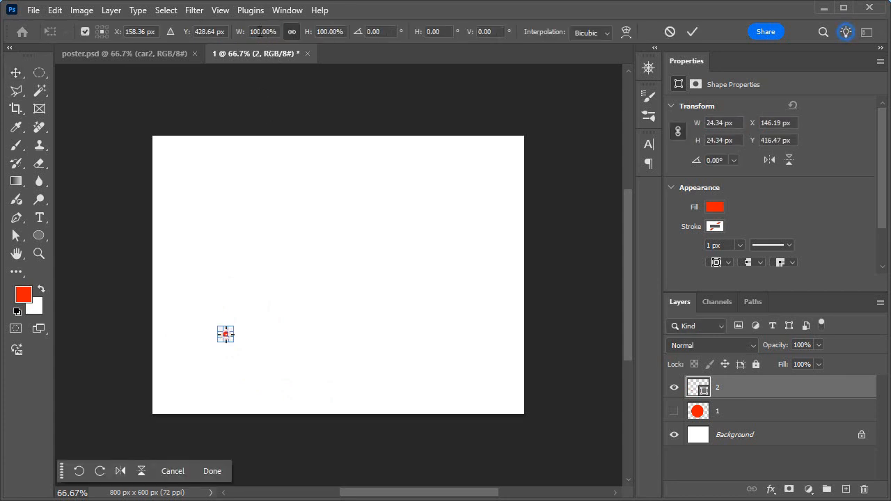
pyautogui.doubleClick(257, 31)
pyautogui.write('30')
pyautogui.press('Return')
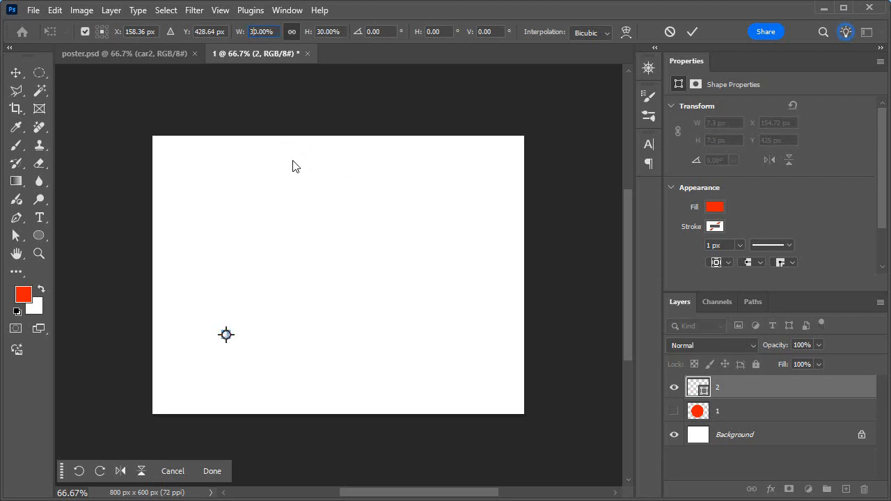
pyautogui.write('5000')
pyautogui.press('Return')
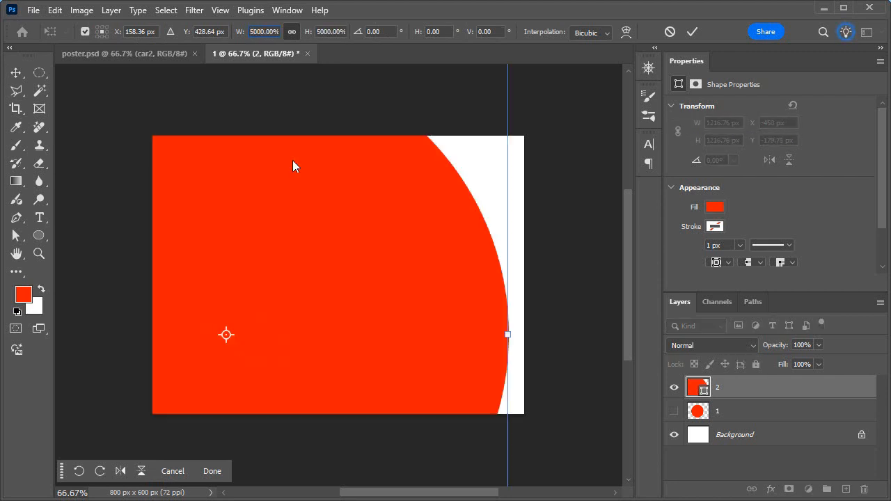
pyautogui.hotkey('ctrl', 'z')
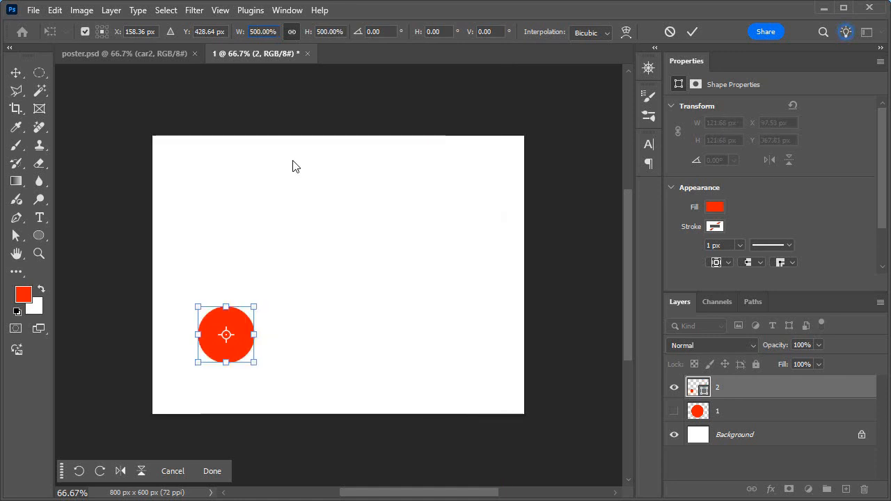
pyautogui.press('Return')
pyautogui.moveTo(239, 339); pyautogui.dragTo(262, 302)
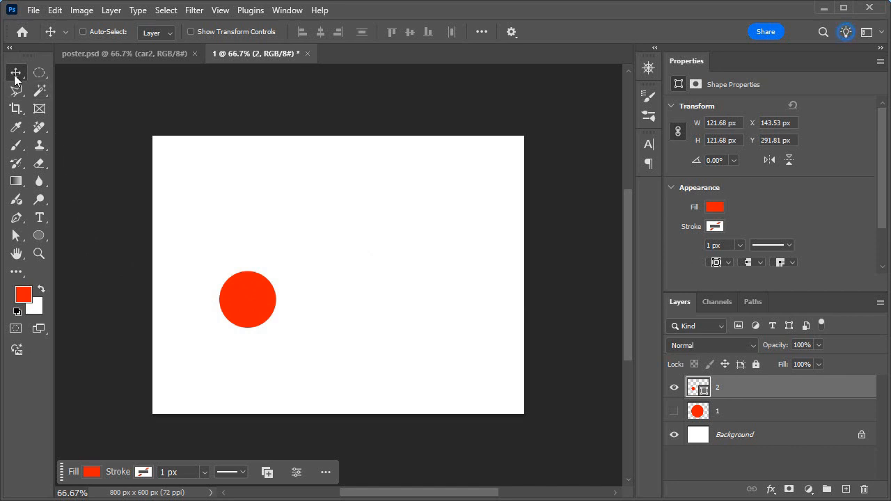
# Switch from the Move tool to the Path Selection Tool for the circle shape on layer 2
pyautogui.click(18, 236)
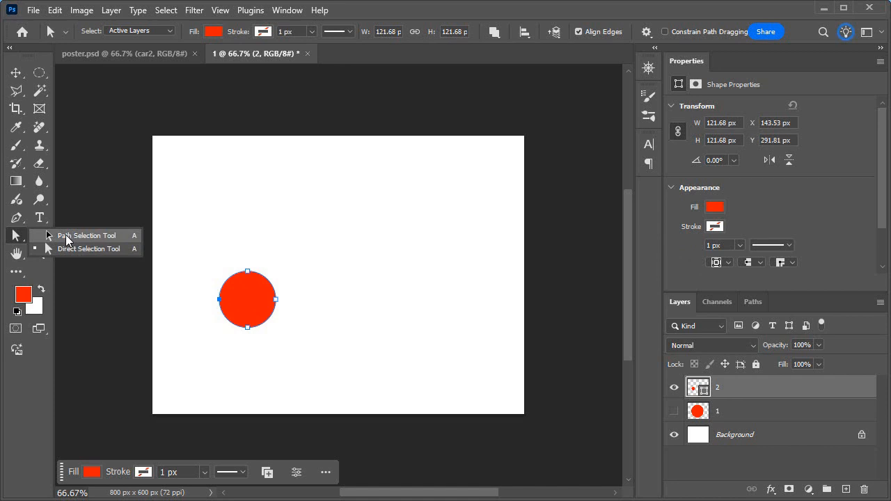
pyautogui.click(115, 235)
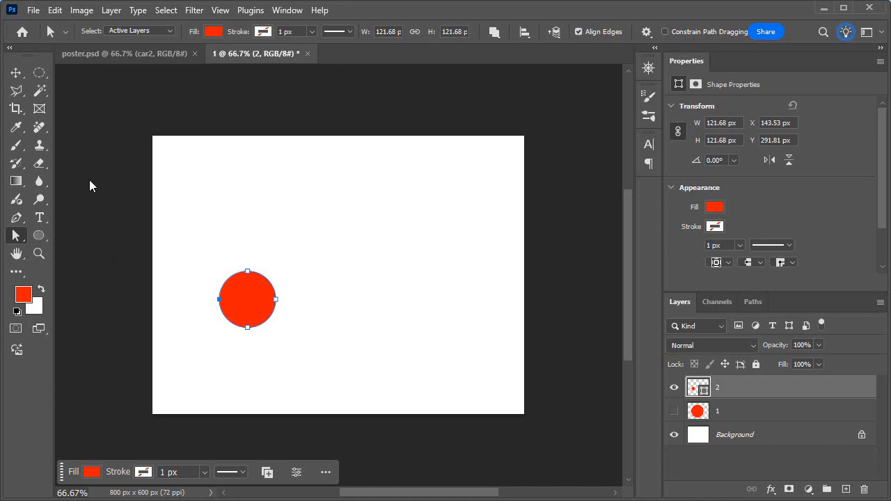
pyautogui.click(13, 75)
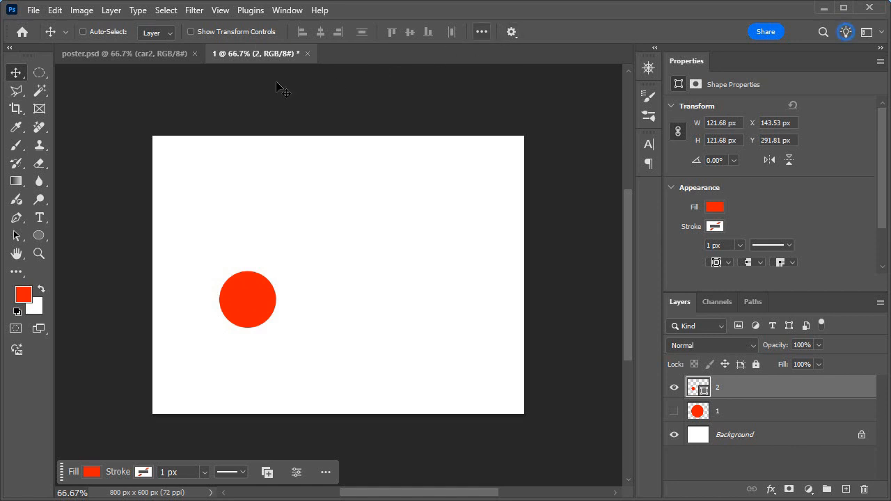
pyautogui.click(16, 236)
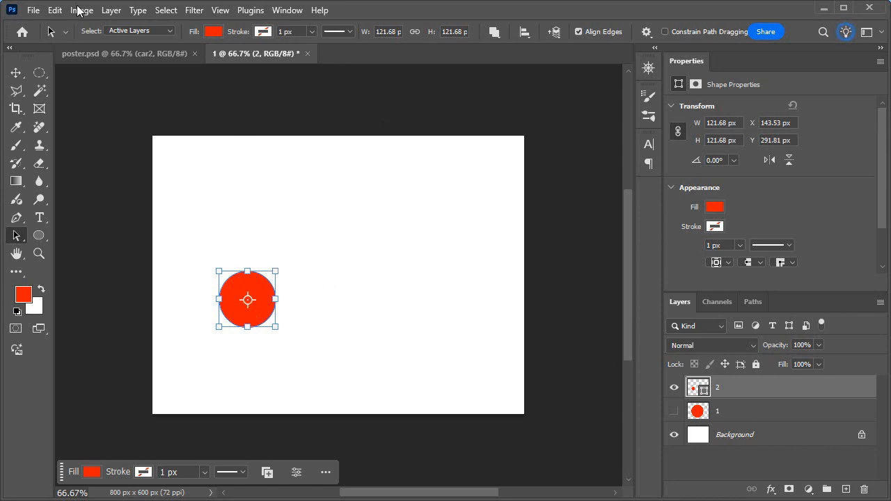
# Enlarge the circle on layer 2 proportionally to about 235 px and change its fill to blue
pyautogui.moveTo(275, 271); pyautogui.dragTo(354, 205)
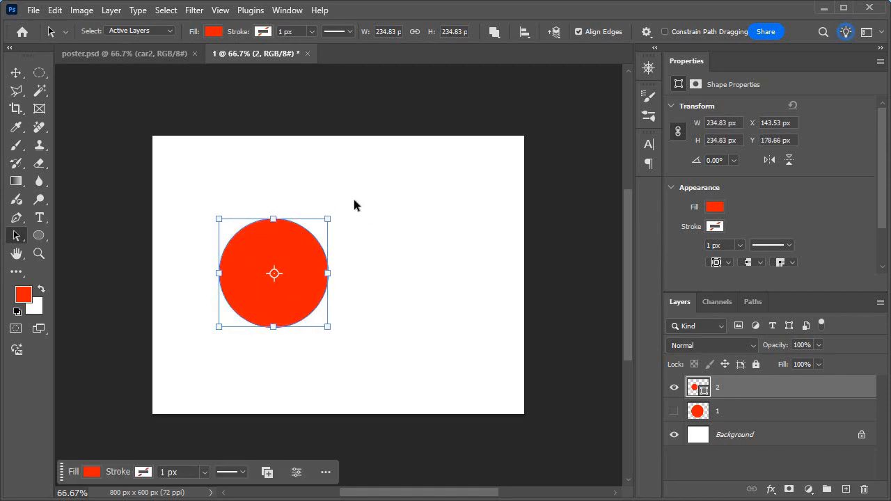
pyautogui.click(213, 32)
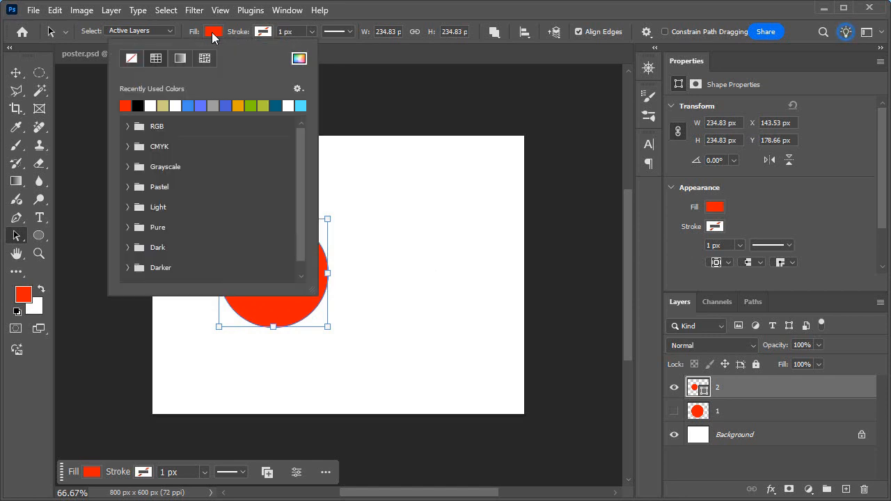
pyautogui.click(226, 105)
pyautogui.click(380, 7)
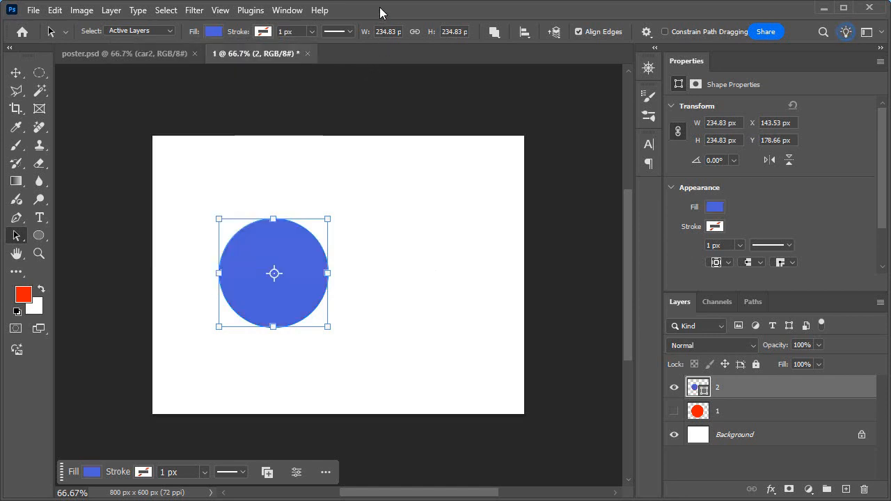
# Give the circle on layer 2 a black stroke about 22 px wide
pyautogui.click(265, 33)
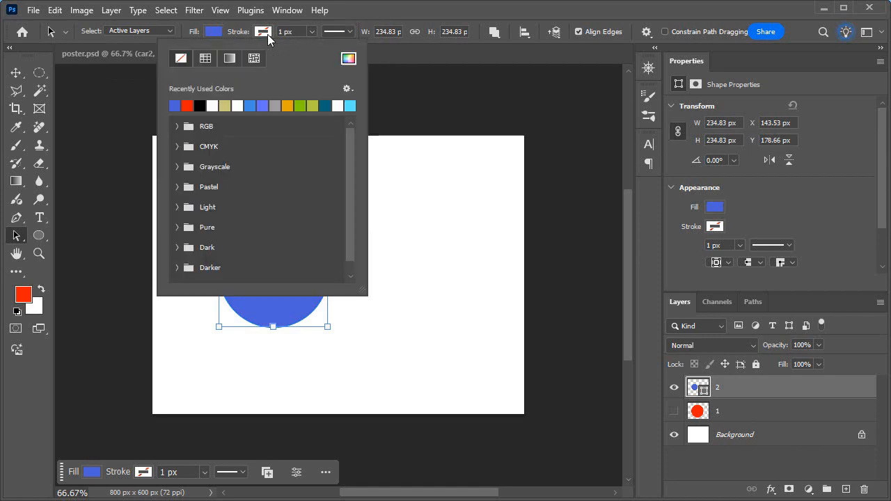
pyautogui.click(199, 105)
pyautogui.click(386, 8)
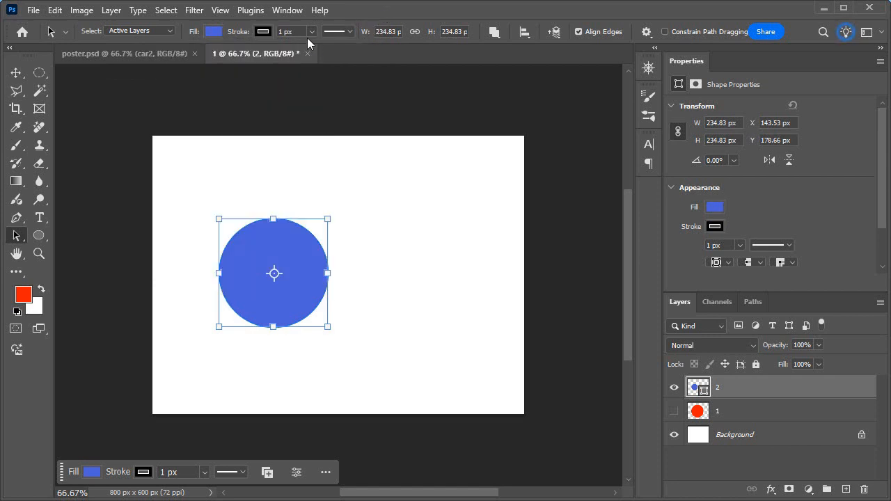
pyautogui.click(307, 37)
pyautogui.moveTo(314, 48)
pyautogui.mouseDown()
pyautogui.moveTo(349, 44)
pyautogui.moveTo(335, 55)
pyautogui.mouseUp()
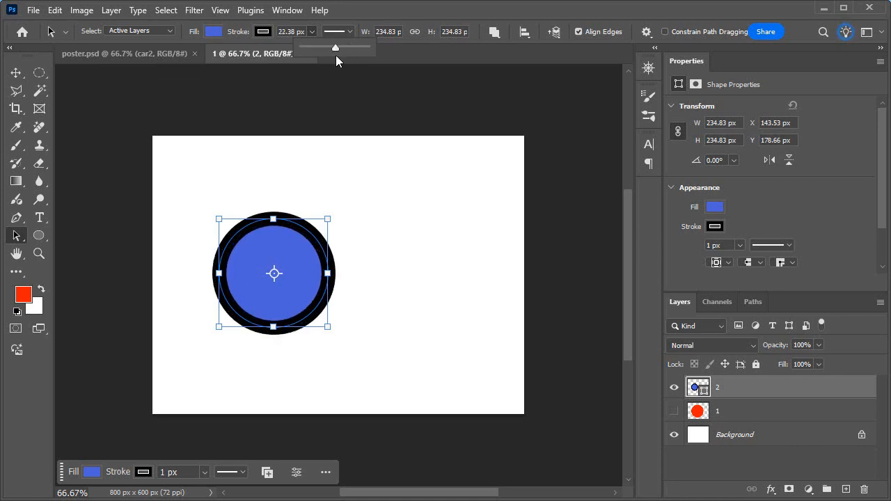
pyautogui.click(467, 192)
# Return to poster.psd and open example5.jpg from File Explorer's example5 complete folder as a separate Photoshop document
pyautogui.click(104, 53)
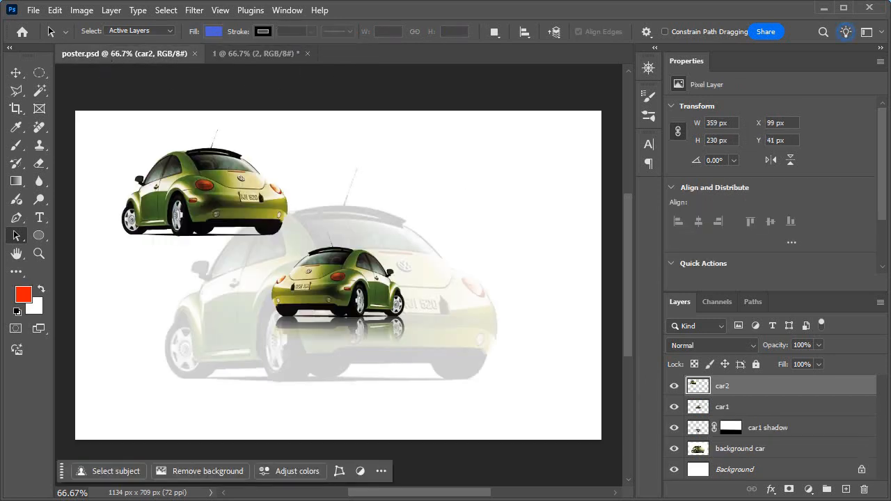
pyautogui.hotkey('alt', 'Tab')
pyautogui.click(658, 118)
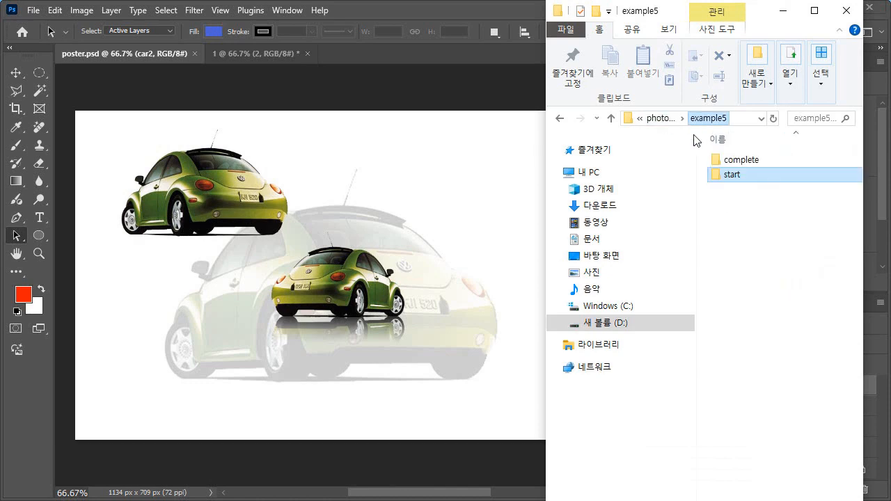
pyautogui.click(740, 162)
pyautogui.doubleClick(740, 163)
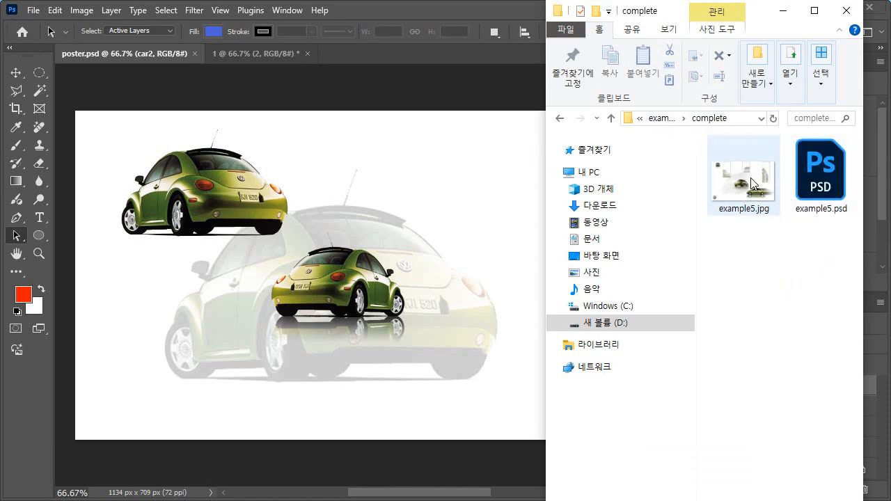
pyautogui.moveTo(744, 174); pyautogui.dragTo(372, 49)
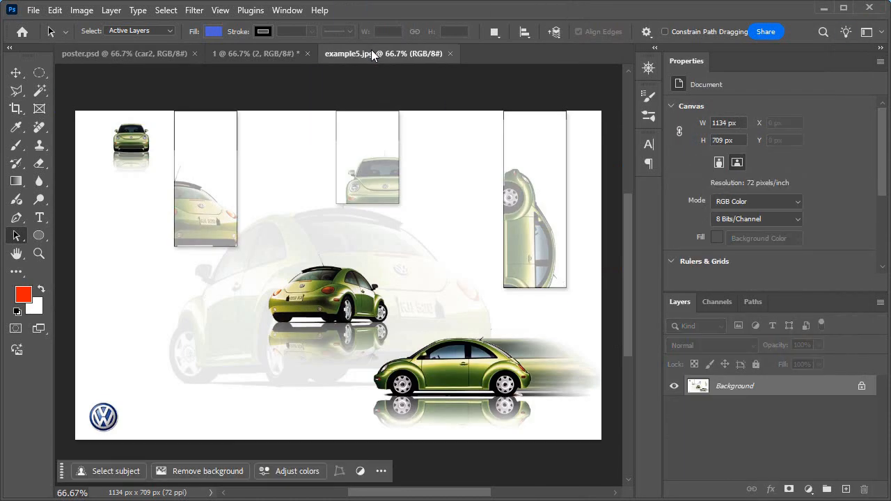
# In poster.psd, set up the Rectangle Tool in Shape mode with a white fill and a black stroke
pyautogui.click(128, 58)
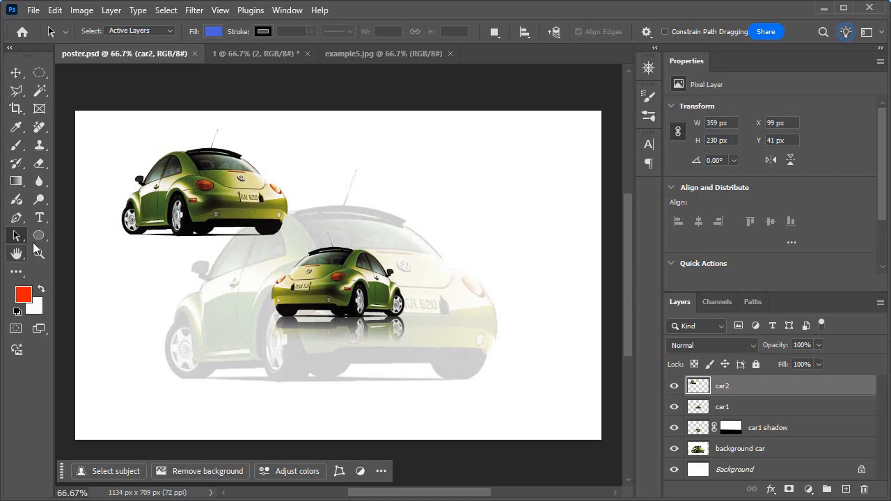
pyautogui.moveTo(39, 236); pyautogui.dragTo(115, 236)
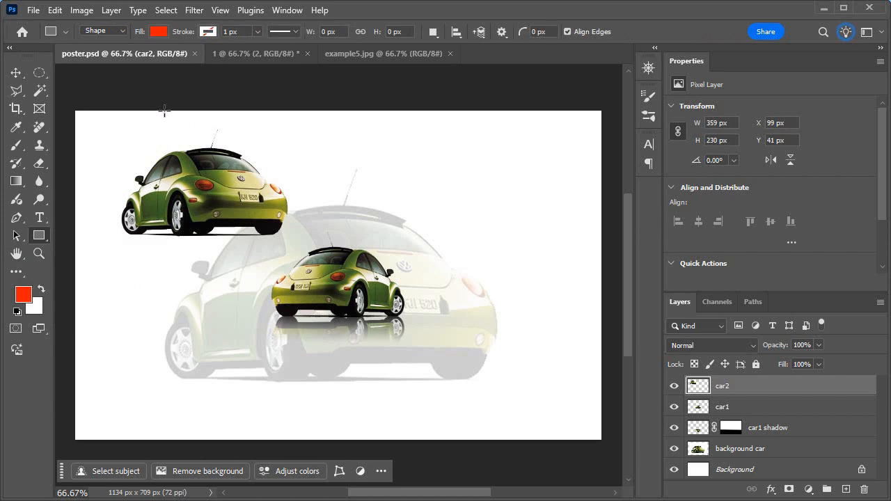
pyautogui.click(159, 32)
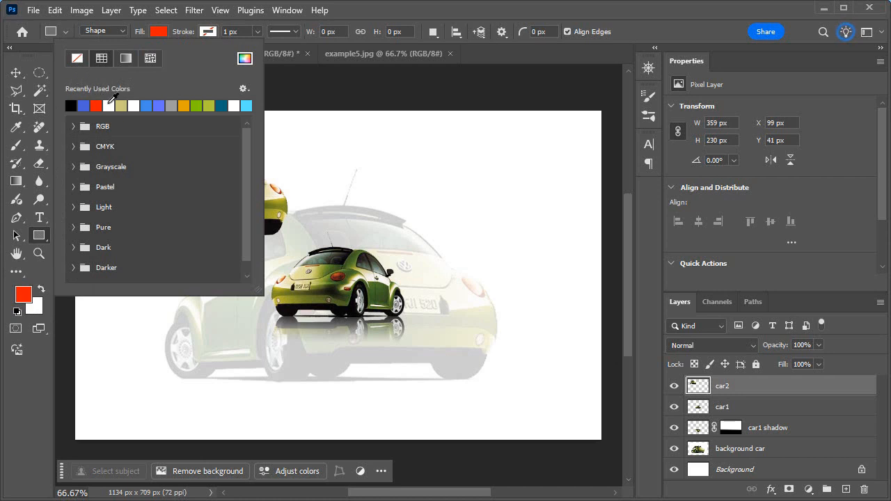
pyautogui.click(70, 105)
pyautogui.click(208, 32)
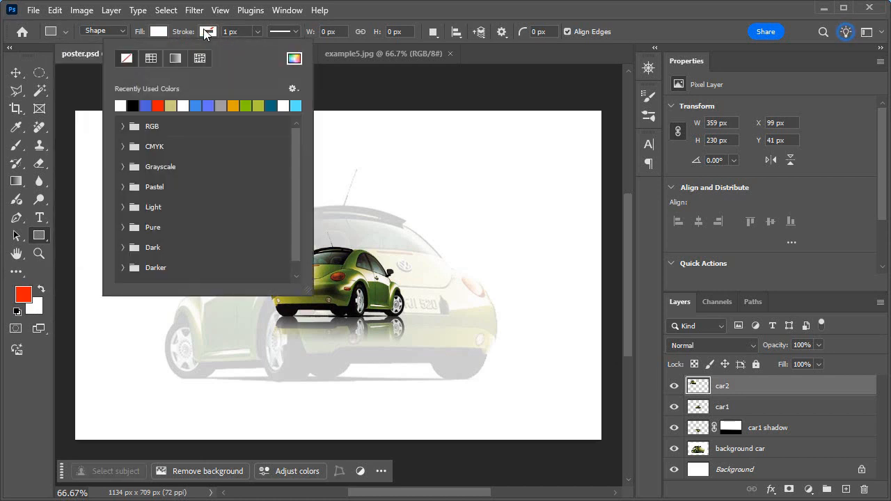
pyautogui.click(132, 106)
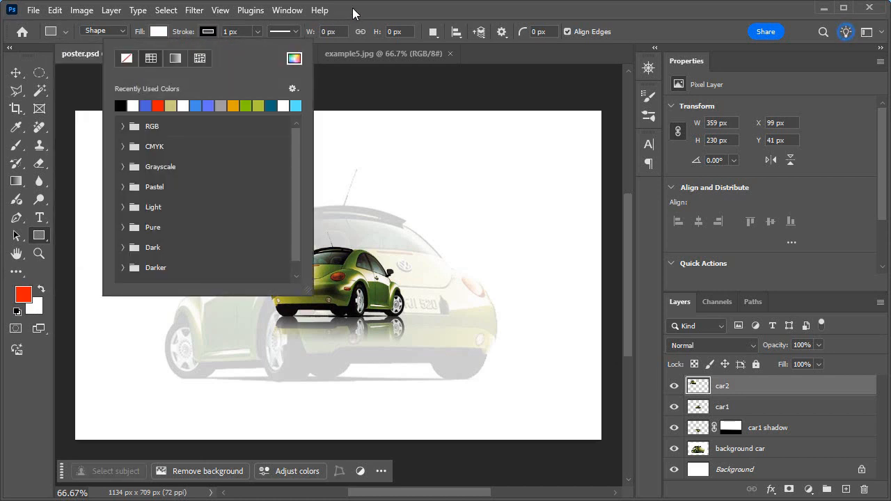
pyautogui.click(352, 8)
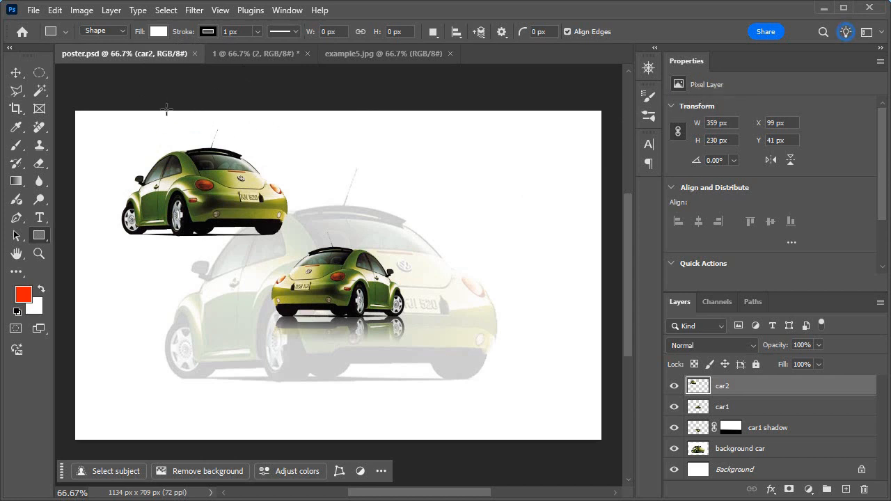
# Draw a rectangle about 174 by 319 px over the middle of car2, starting just above the canvas edge, and review its shape properties
pyautogui.moveTo(165, 110); pyautogui.dragTo(245, 256)
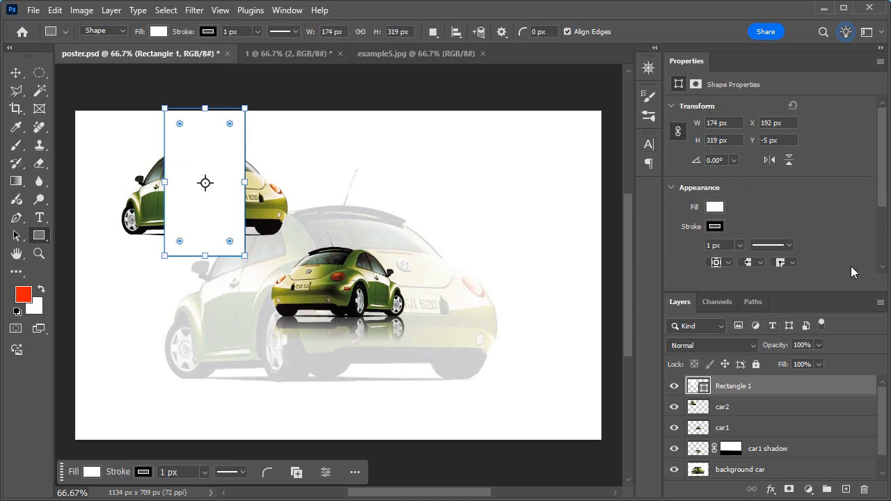
pyautogui.moveTo(881, 202); pyautogui.dragTo(883, 247)
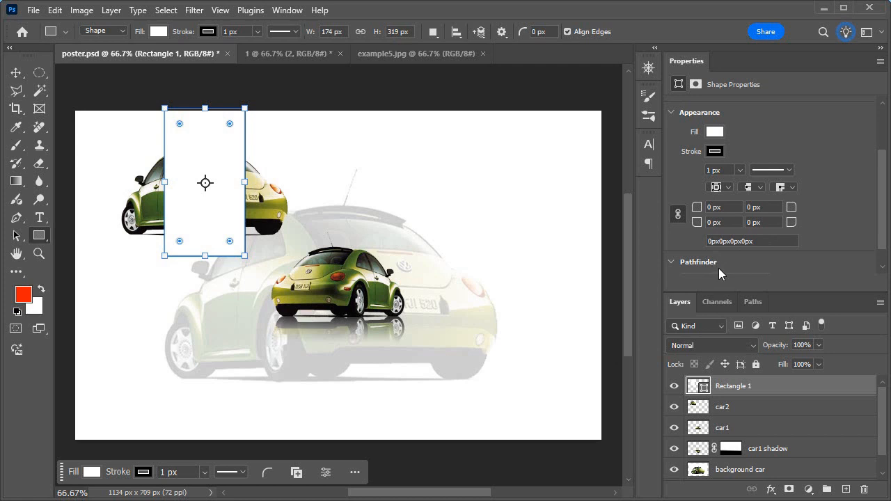
pyautogui.moveTo(883, 238); pyautogui.dragTo(881, 199)
pyautogui.click(715, 227)
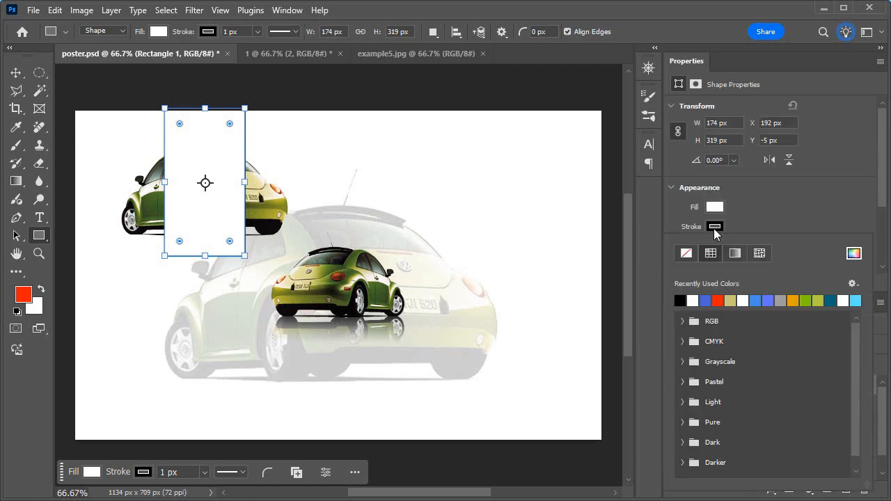
pyautogui.click(714, 227)
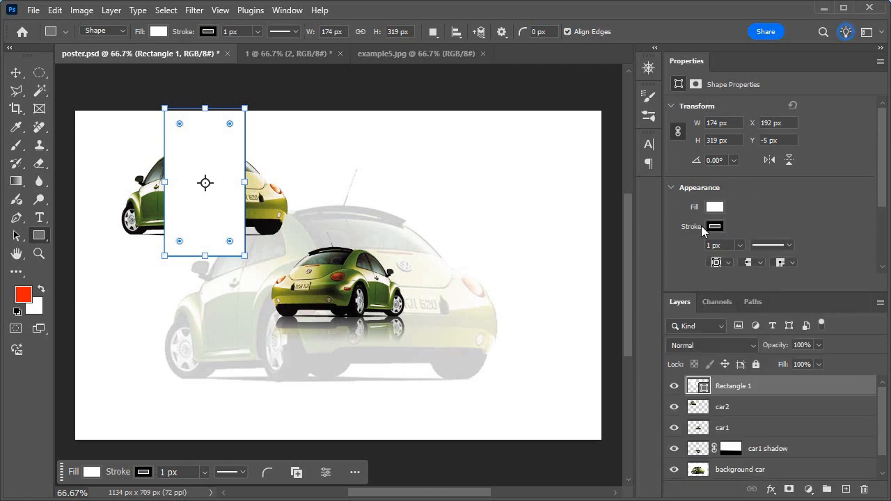
# Nudge the rectangle slightly down and scale it proportionally to about 96% from its upper edge
pyautogui.press('v')
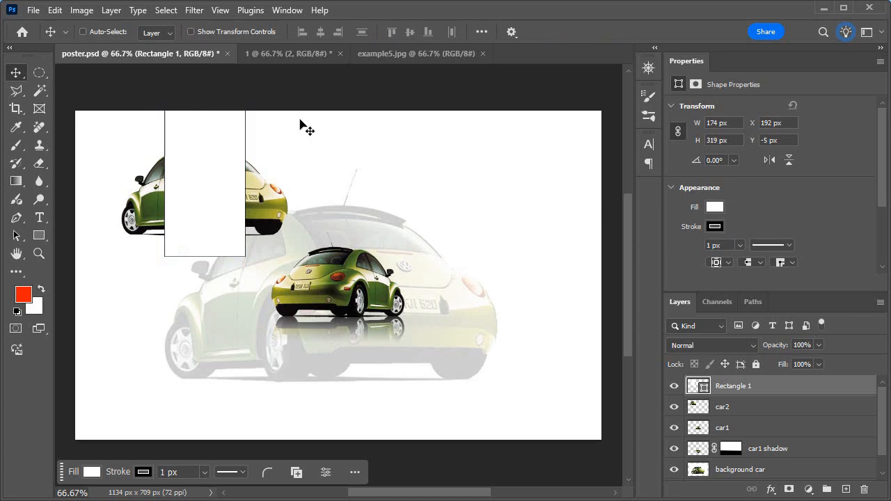
pyautogui.moveTo(300, 120); pyautogui.dragTo(300, 120)
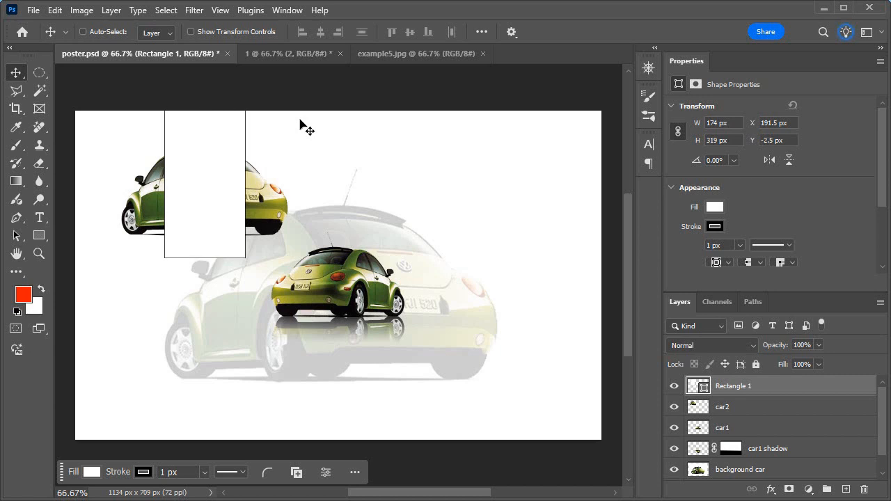
pyautogui.hotkey('ctrl', 't')
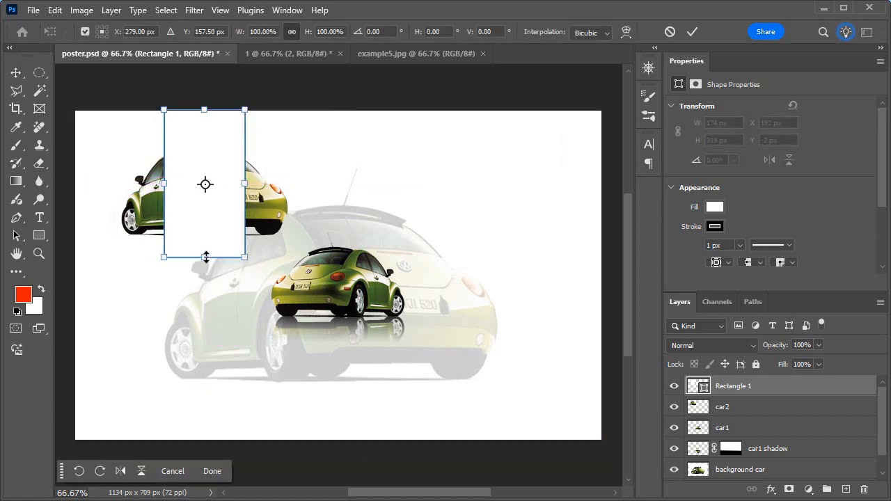
pyautogui.moveTo(205, 258); pyautogui.dragTo(207, 251)
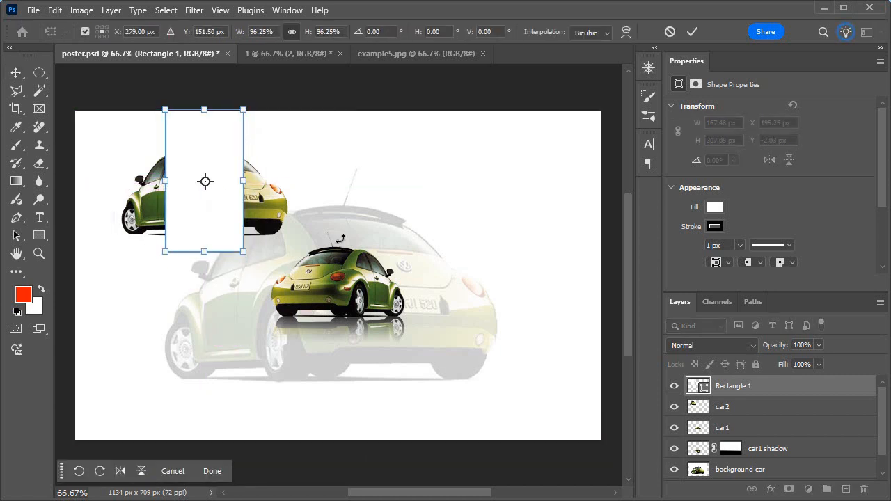
pyautogui.press('Return')
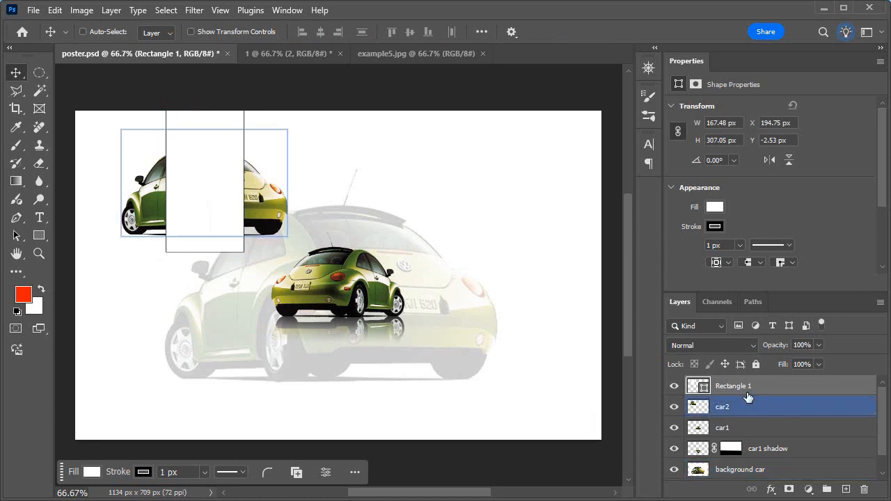
# Rename the Rectangle 1 layer as car1 box
pyautogui.doubleClick(747, 392)
pyautogui.write('ca')
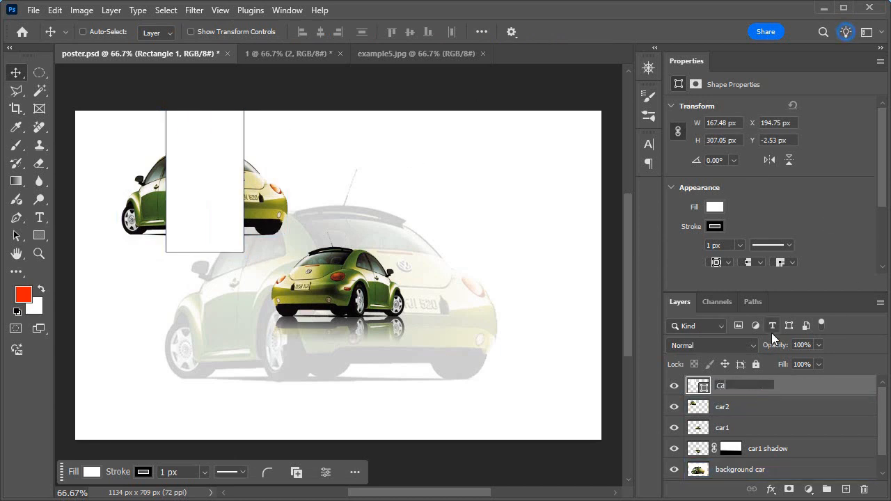
pyautogui.write('r1 box')
pyautogui.press('Return')
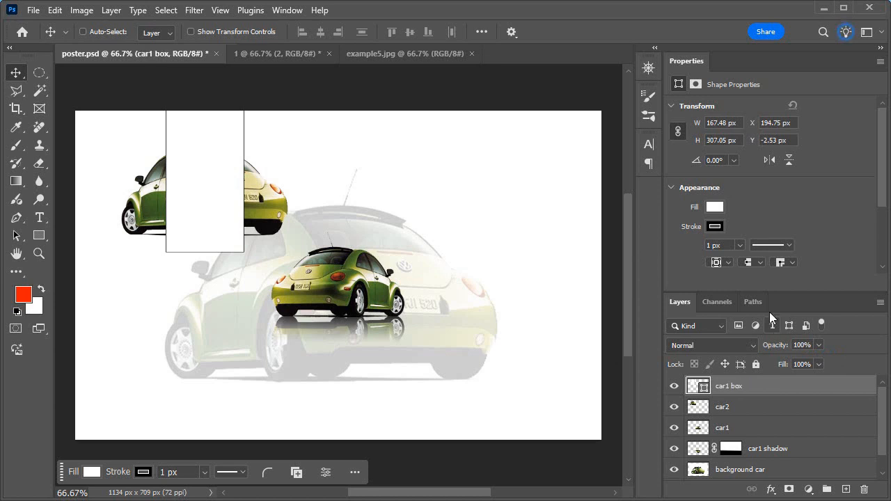
# Correct the rectangle layer's name to car2 box
pyautogui.doubleClick(729, 387)
pyautogui.click(730, 388)
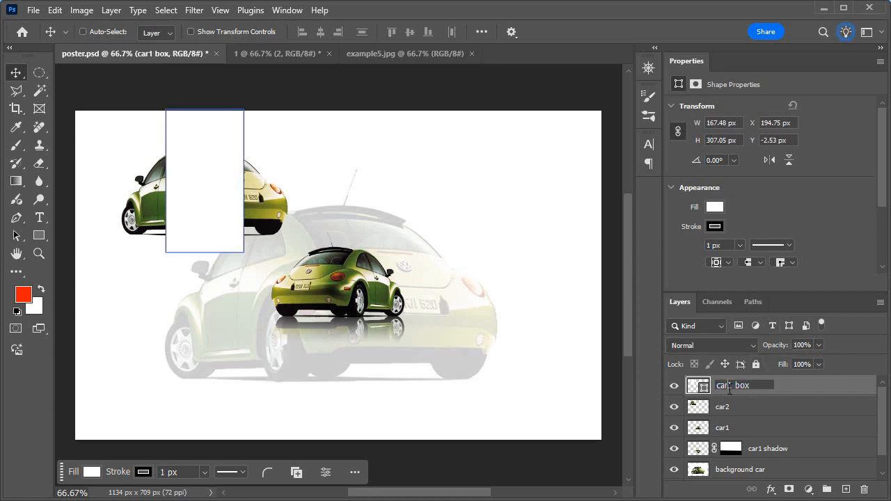
pyautogui.press('BackSpace')
pyautogui.write('2')
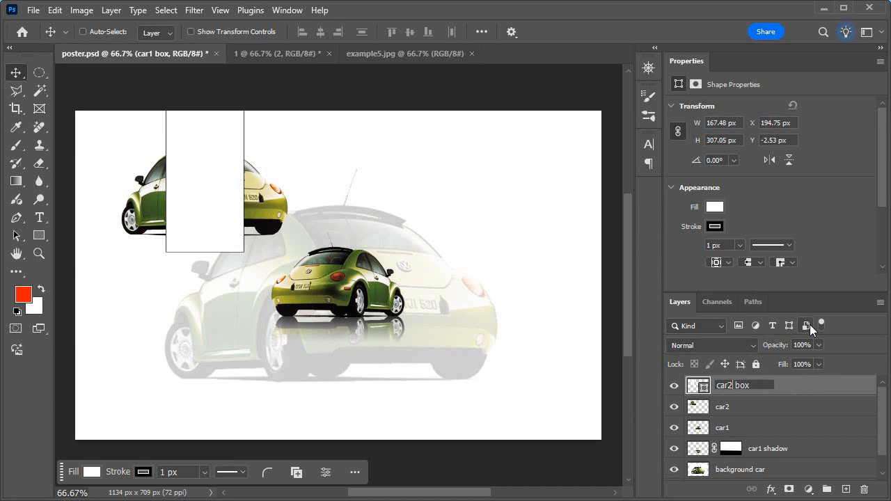
pyautogui.press('Return')
# Collapse the Properties panel and move the car2 box layer beneath the car2 layer
pyautogui.click(686, 61)
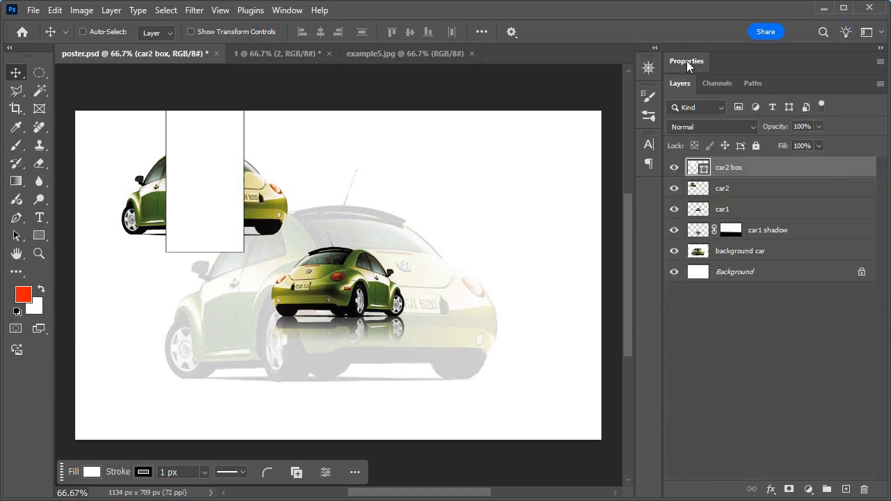
pyautogui.click(732, 188)
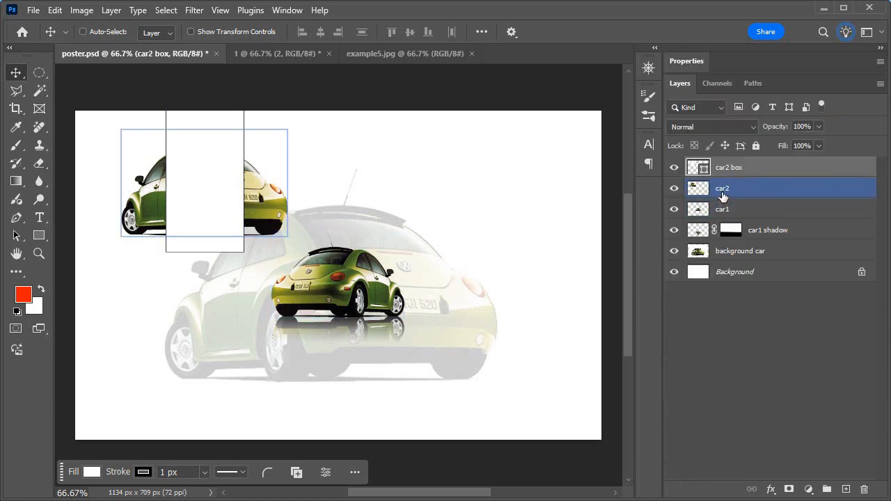
pyautogui.moveTo(770, 171); pyautogui.dragTo(761, 197)
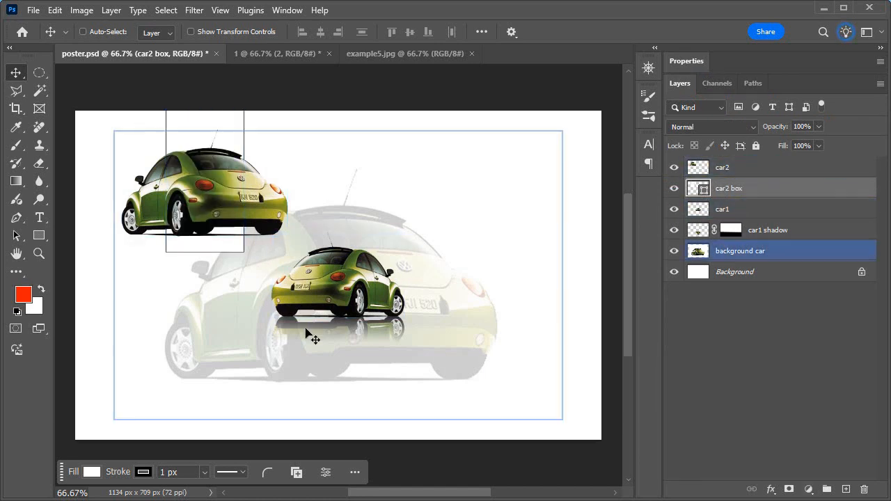
# Move the car on layer car2 down and left over the box's lower part, and load the car2 box outline as a selection
pyautogui.click(769, 169)
pyautogui.moveTo(249, 215); pyautogui.dragTo(239, 240)
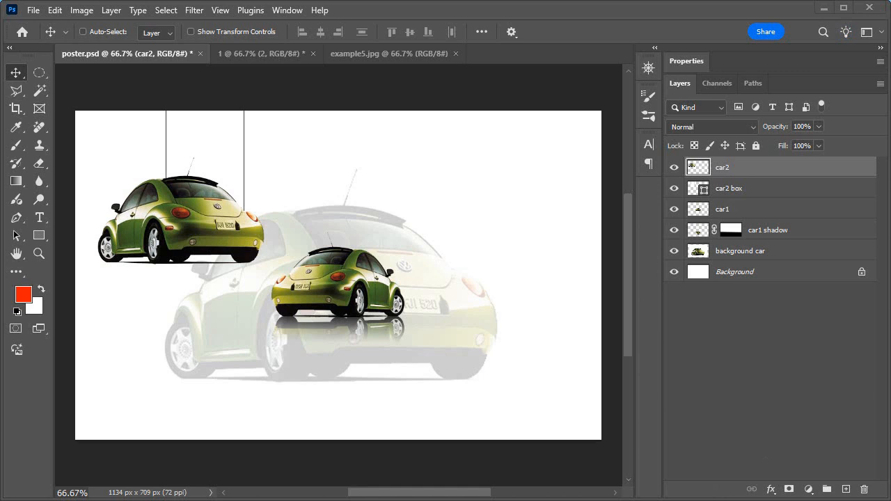
pyautogui.keyDown('ctrl'); pyautogui.click(695, 190); pyautogui.keyUp('ctrl')
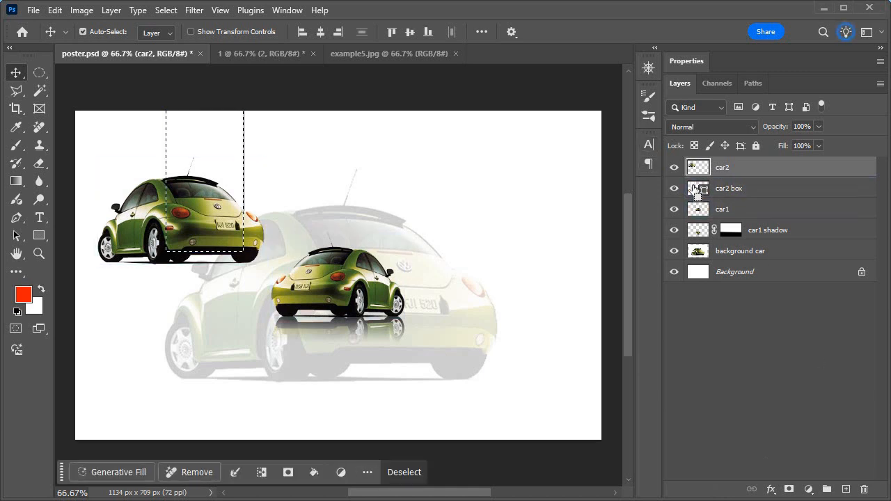
pyautogui.click(695, 189)
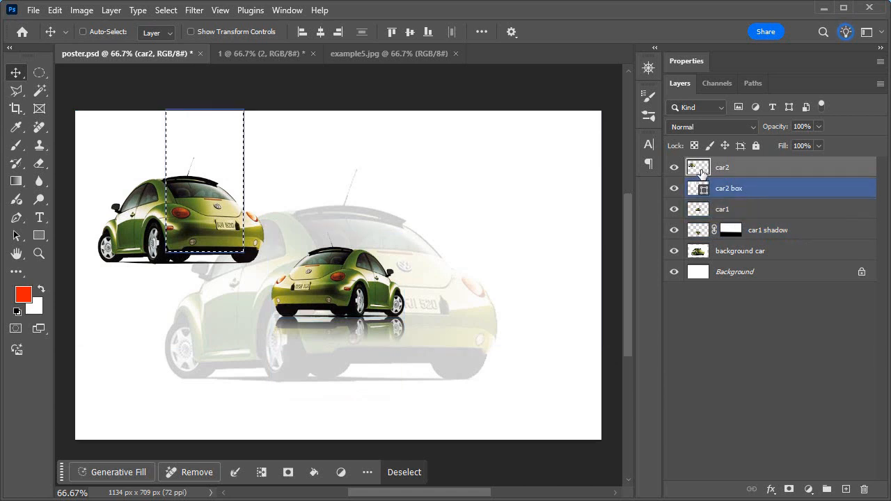
# Mask layer car2 with the box-shaped selection to crop the car to the box, and make the layer's image active
pyautogui.click(702, 172)
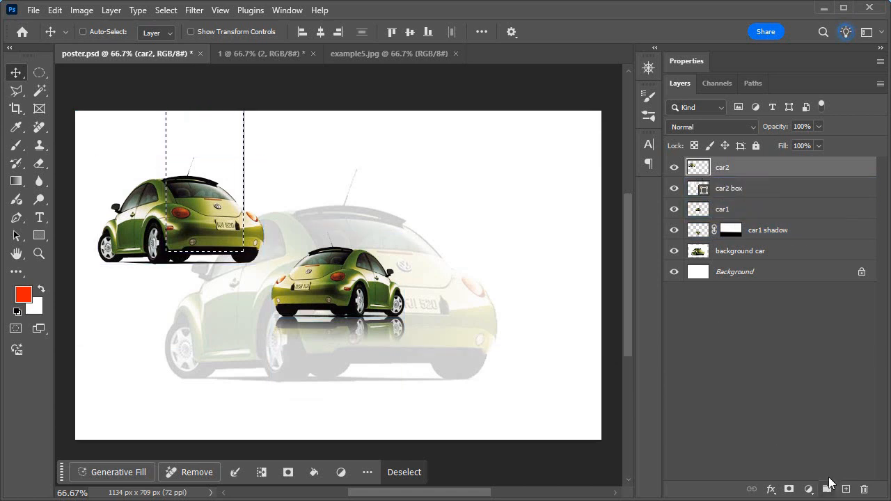
pyautogui.click(790, 490)
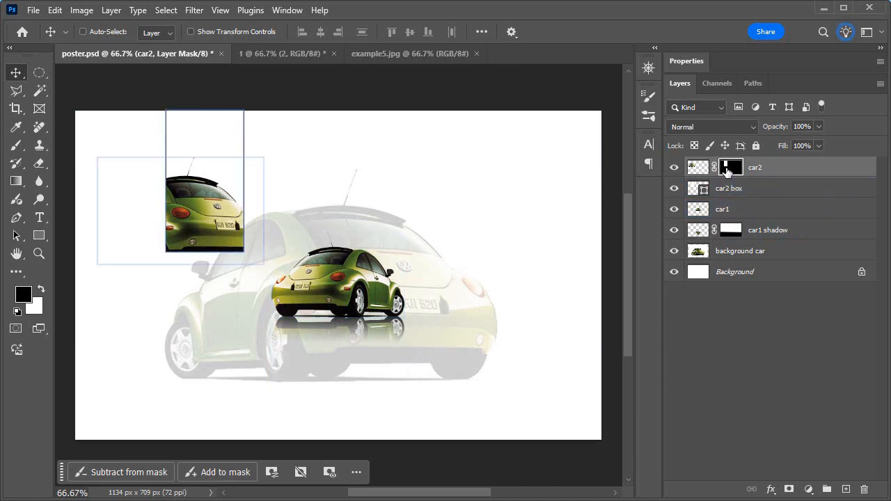
pyautogui.click(773, 174)
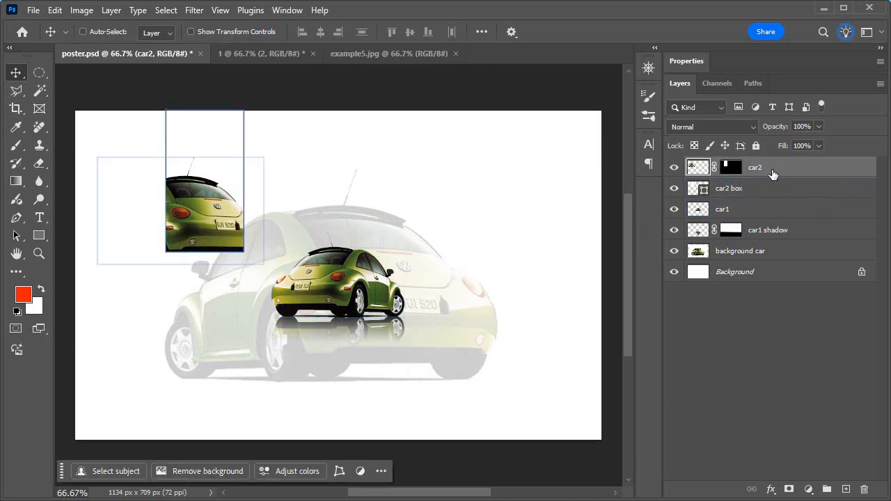
# Set the car2 layer's opacity to 40%
pyautogui.click(801, 126)
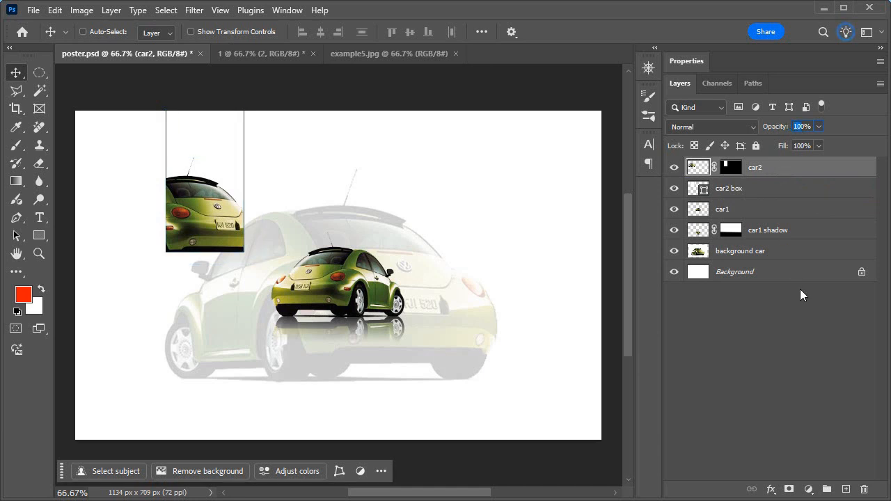
pyautogui.write('20')
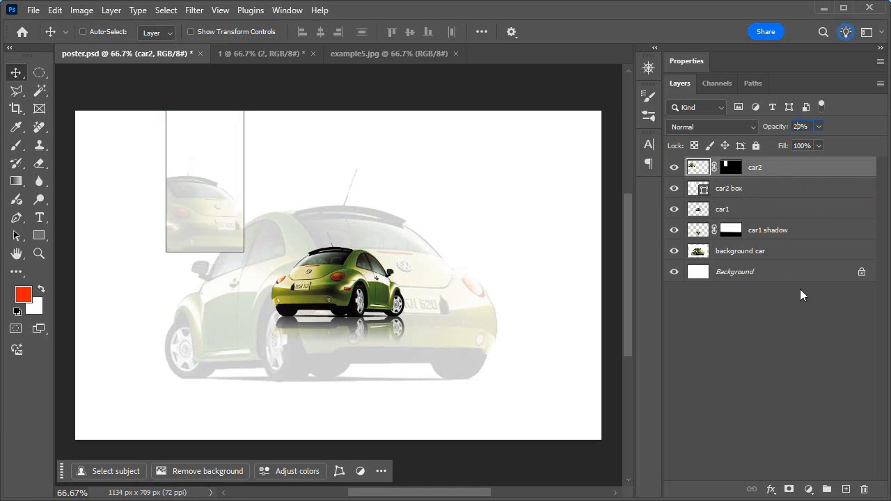
pyautogui.press('BackSpace')
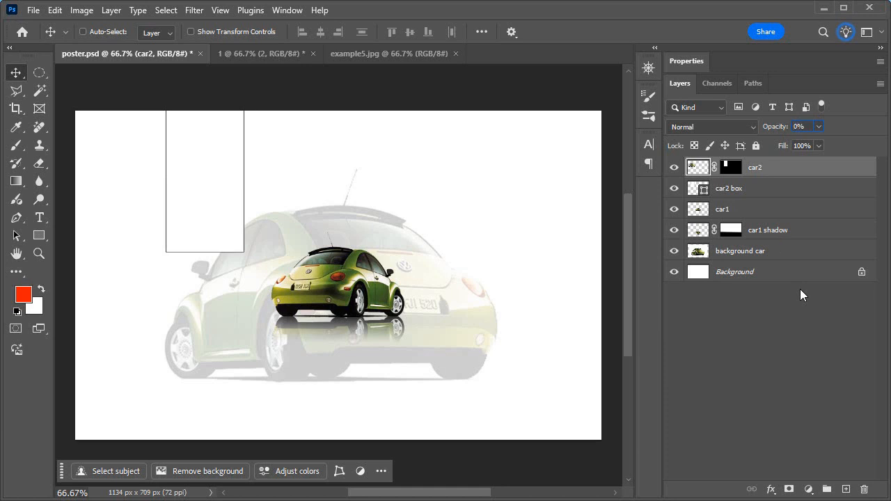
pyautogui.write('4')
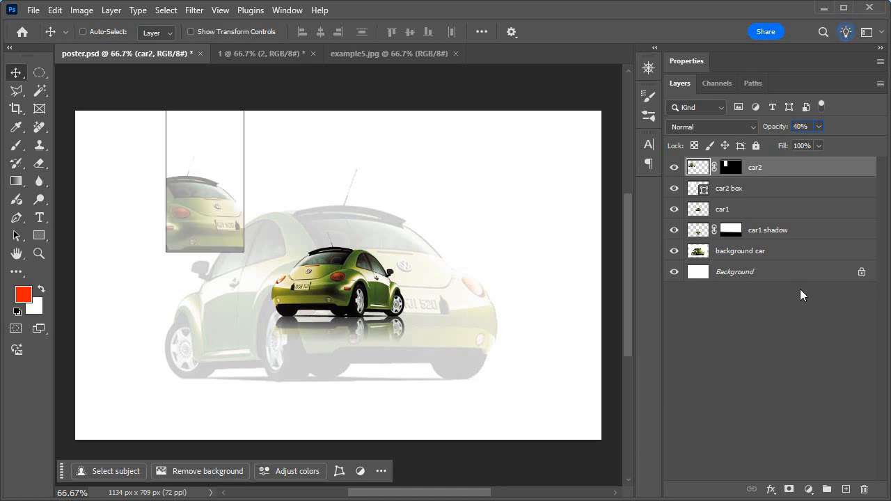
pyautogui.press('Return')
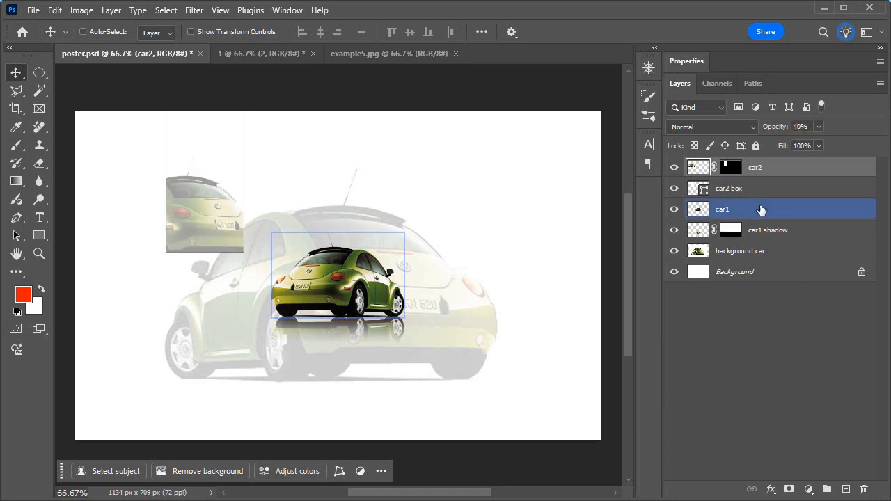
# Hide and show the car2 box layer to check the white frame behind the cropped car, leaving that layer selected
pyautogui.click(676, 189)
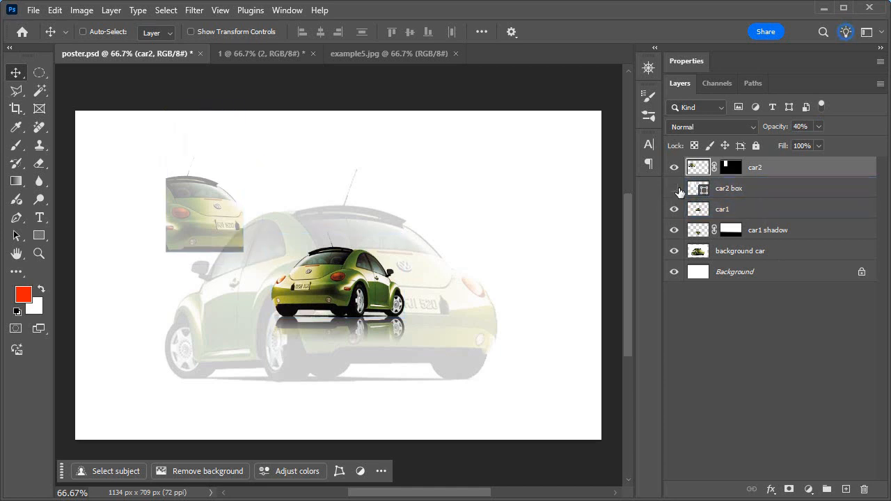
pyautogui.click(675, 189)
pyautogui.click(738, 188)
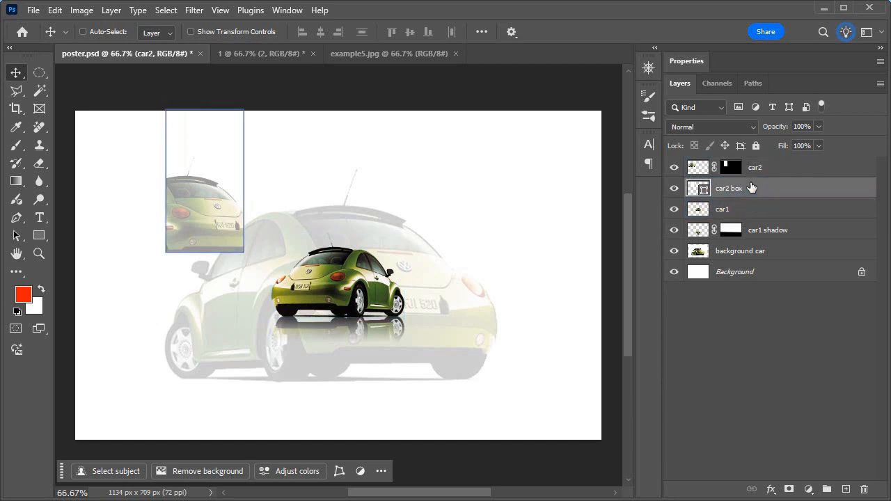
pyautogui.click(768, 348)
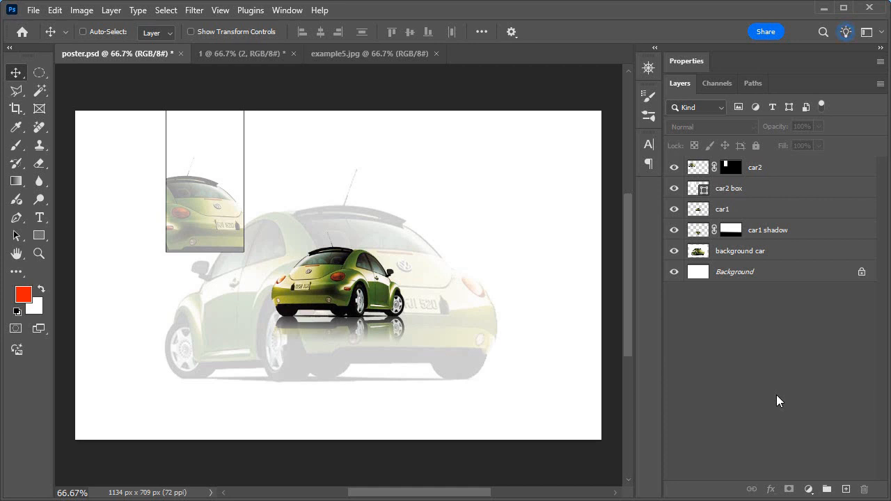
pyautogui.click(766, 193)
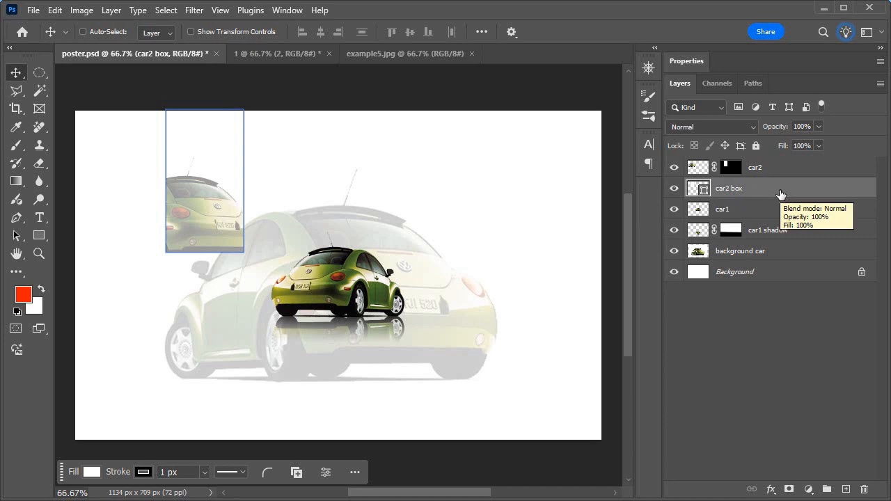
# Reorder the open documents so example5.jpg comes first, and close document 1 without saving before returning to poster.psd
pyautogui.moveTo(391, 62); pyautogui.dragTo(94, 56)
pyautogui.click(94, 55)
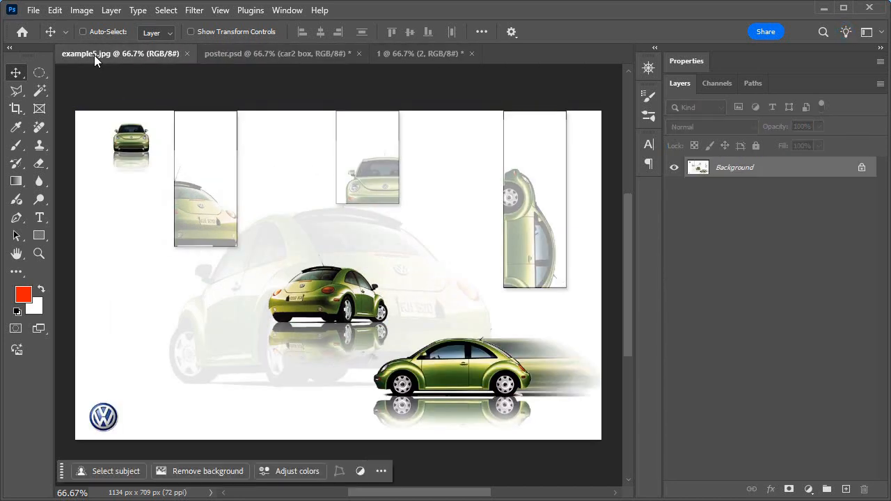
pyautogui.click(407, 54)
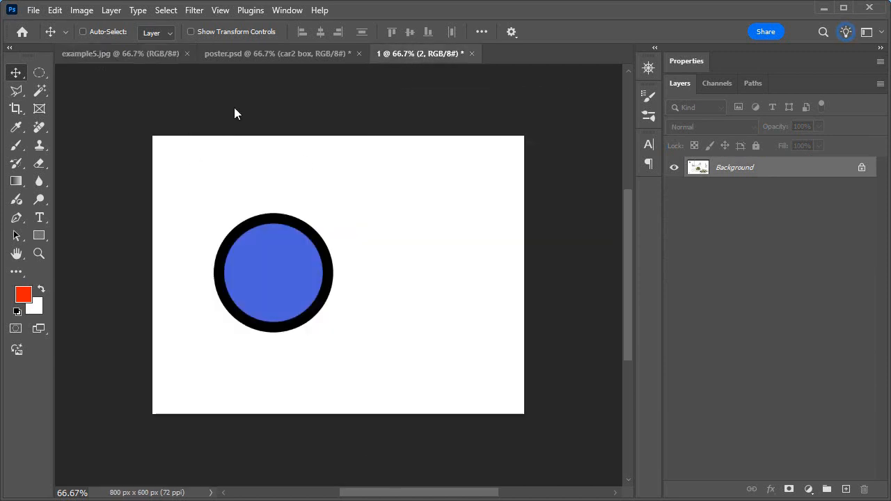
pyautogui.click(472, 54)
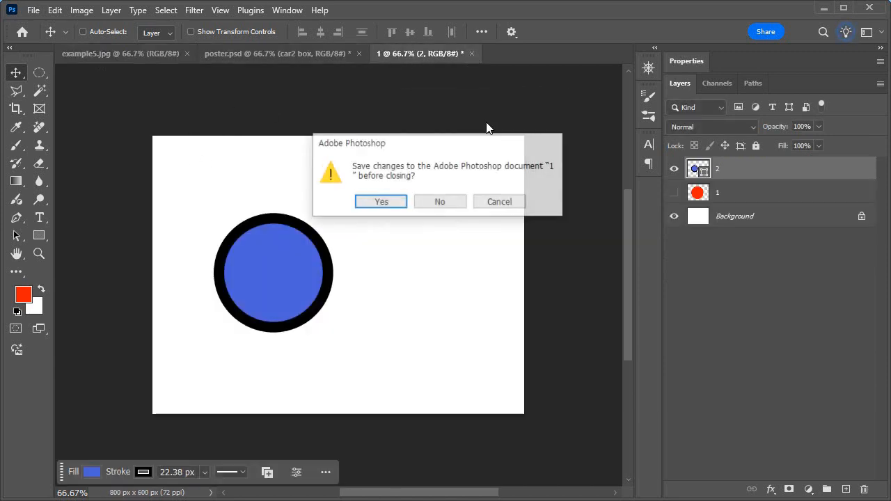
pyautogui.click(439, 204)
pyautogui.click(260, 54)
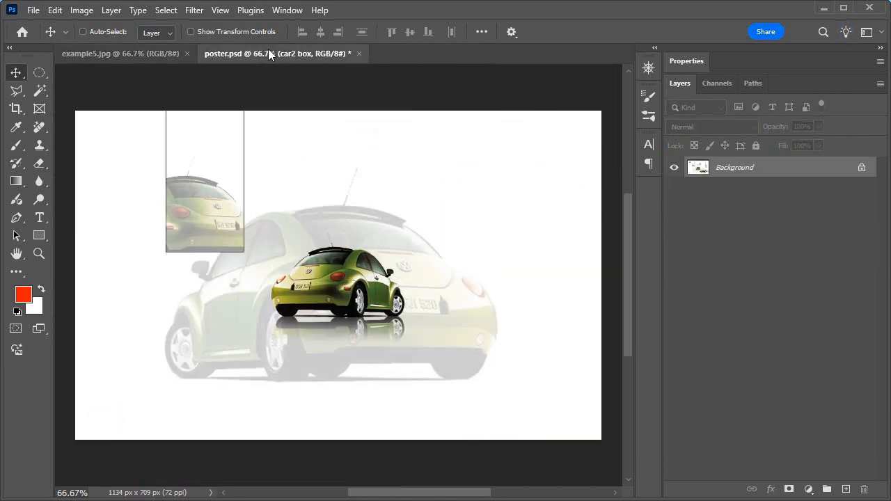
# Open the layer style settings for car2 box and enable a Drop Shadow
pyautogui.click(725, 188)
pyautogui.click(766, 170)
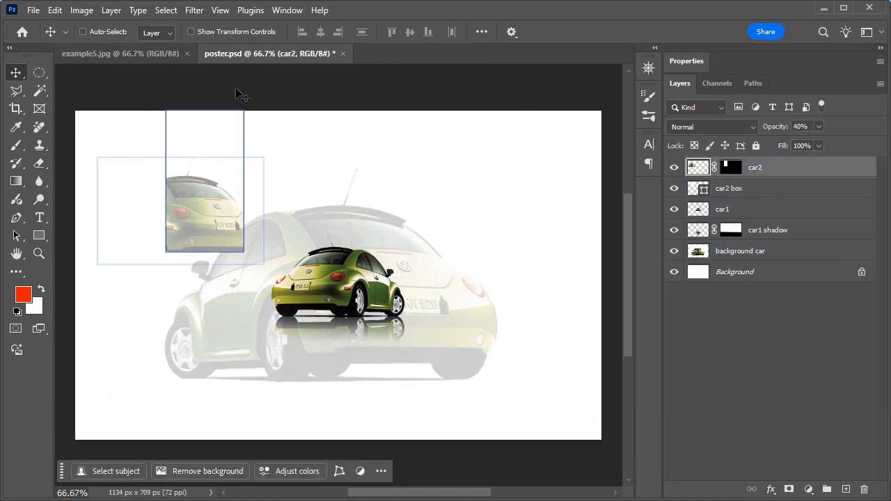
pyautogui.click(766, 191)
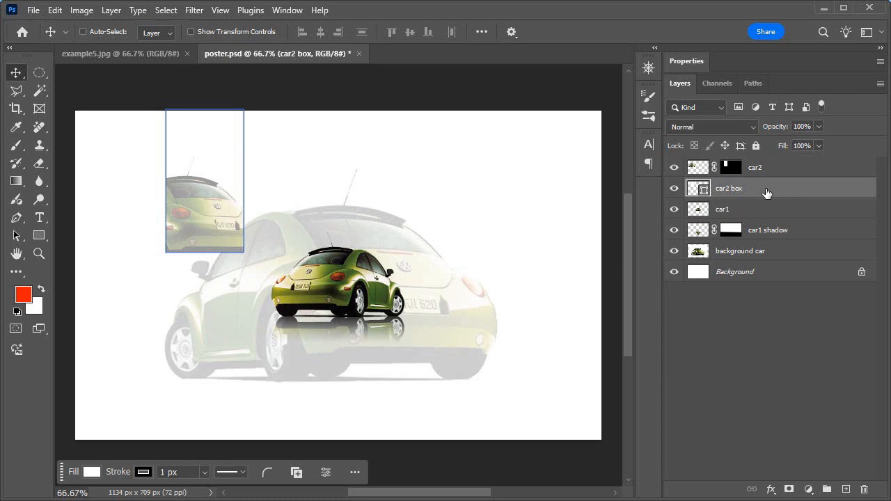
pyautogui.doubleClick(766, 192)
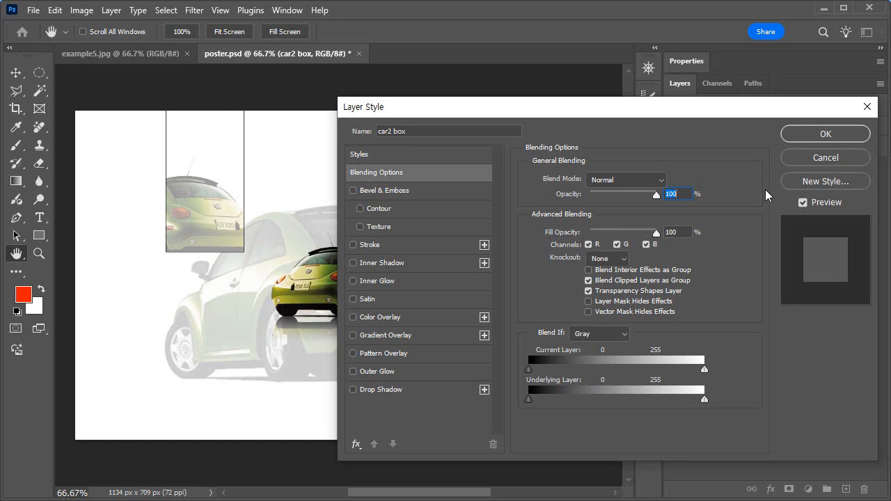
pyautogui.click(389, 390)
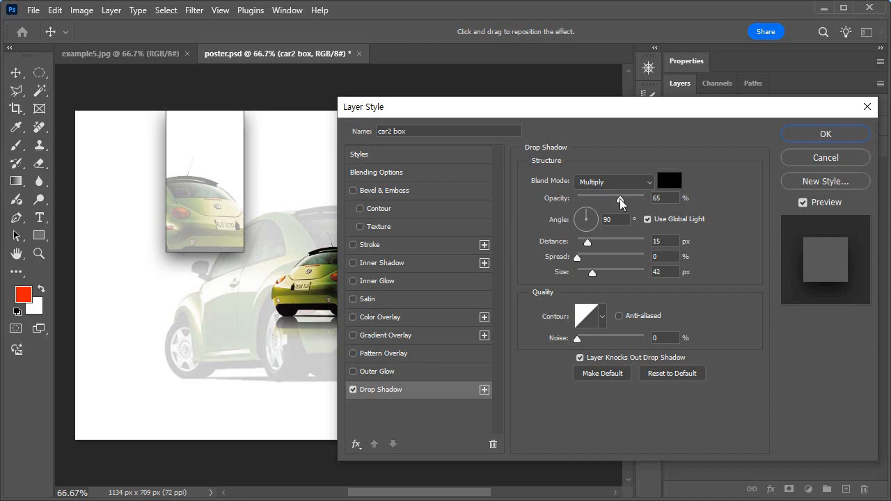
# Set the box's drop shadow to 40% opacity, 120° angle, 10 px distance and 6 px size
pyautogui.moveTo(620, 199); pyautogui.dragTo(605, 199)
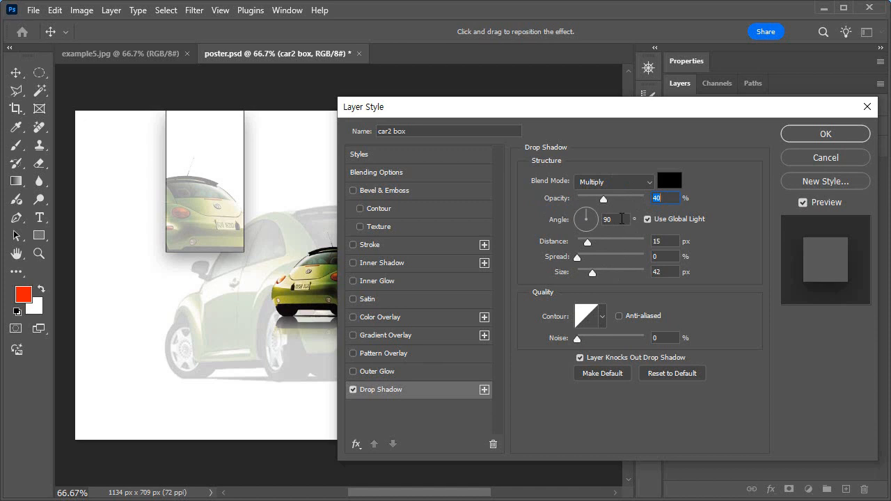
pyautogui.click(622, 219)
pyautogui.write('120')
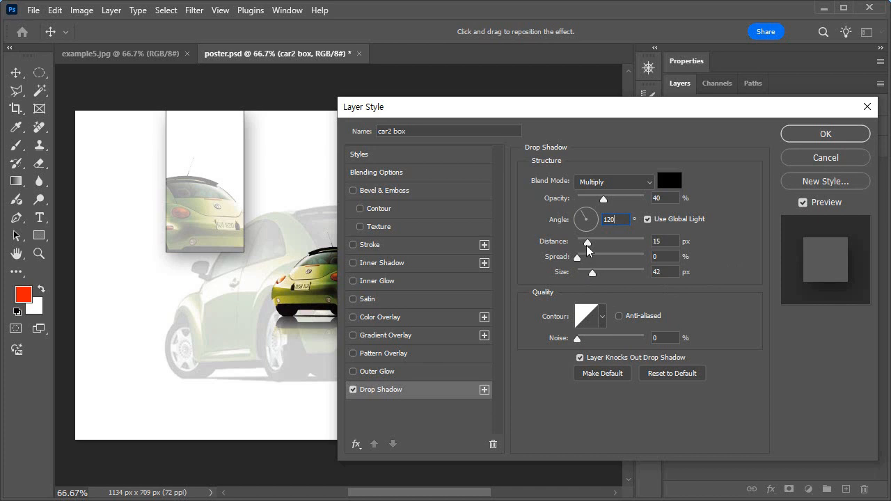
pyautogui.moveTo(589, 241); pyautogui.dragTo(585, 250)
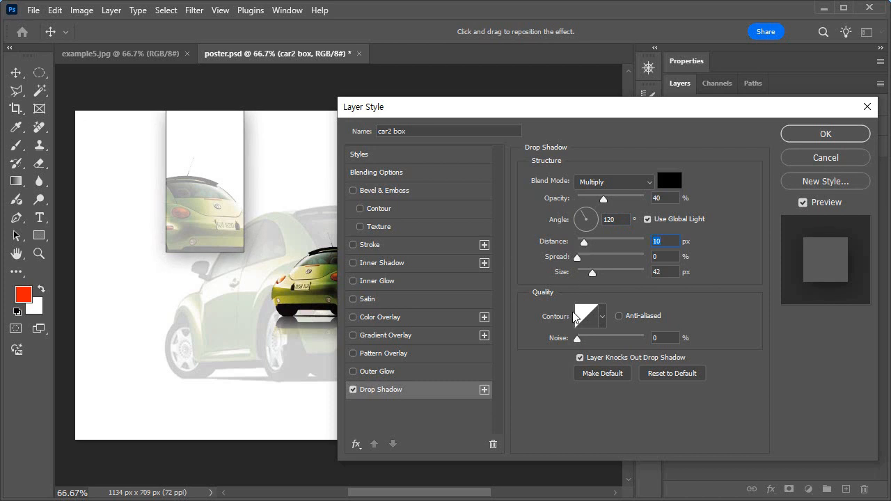
pyautogui.moveTo(590, 274); pyautogui.dragTo(582, 271)
pyautogui.click(582, 271)
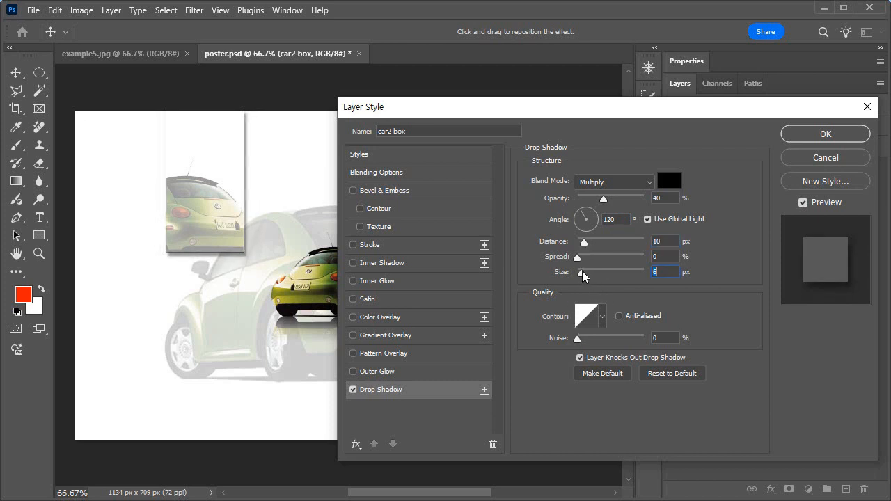
# Reduce the drop shadow's opacity to 32% and apply the layer style
pyautogui.moveTo(611, 202); pyautogui.dragTo(597, 199)
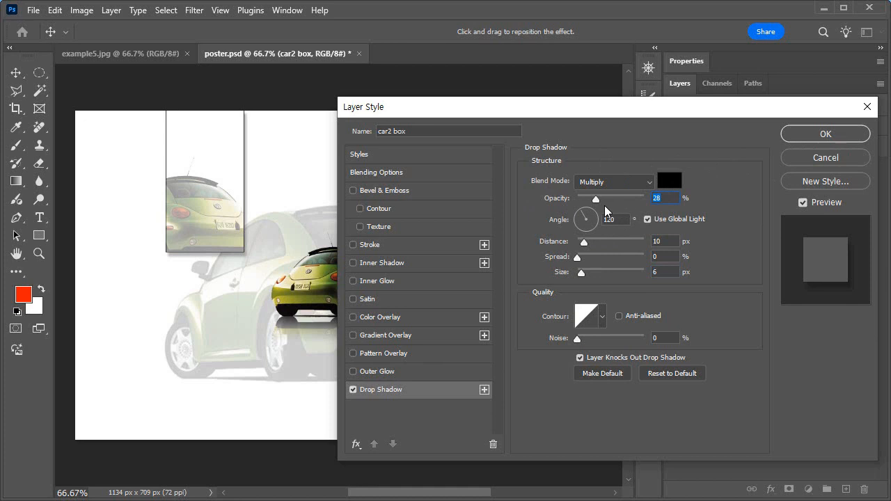
pyautogui.moveTo(596, 199); pyautogui.dragTo(598, 201)
pyautogui.write('32')
pyautogui.press('Return')
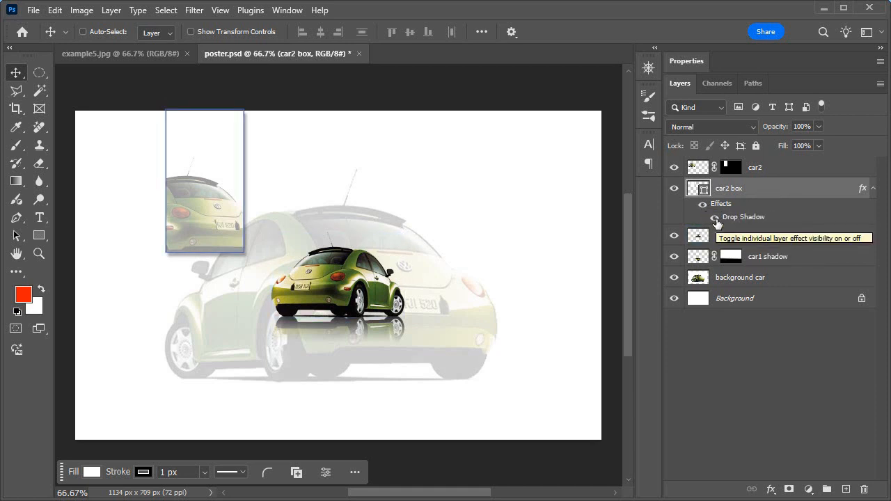
# Switch car2 box's drop shadow and all its effects off and on to compare, and collapse its effects list
pyautogui.click(715, 219)
pyautogui.click(715, 219)
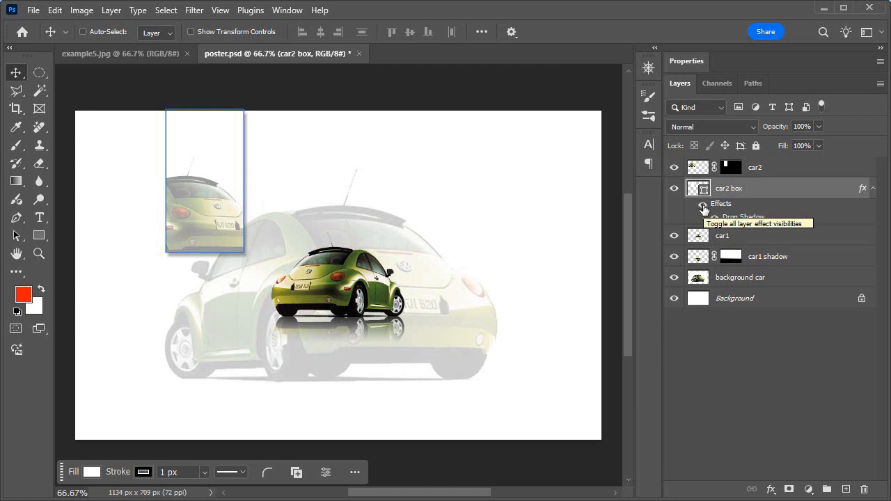
pyautogui.click(704, 206)
pyautogui.click(703, 205)
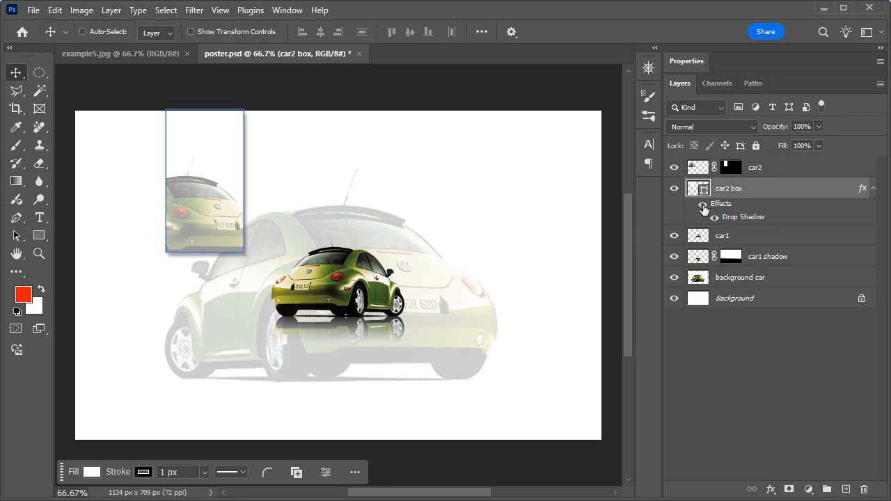
pyautogui.click(868, 189)
# Open car1.jpg from the example5 start folder as a separate document, and save poster.psd before returning to car1.jpg
pyautogui.click(798, 209)
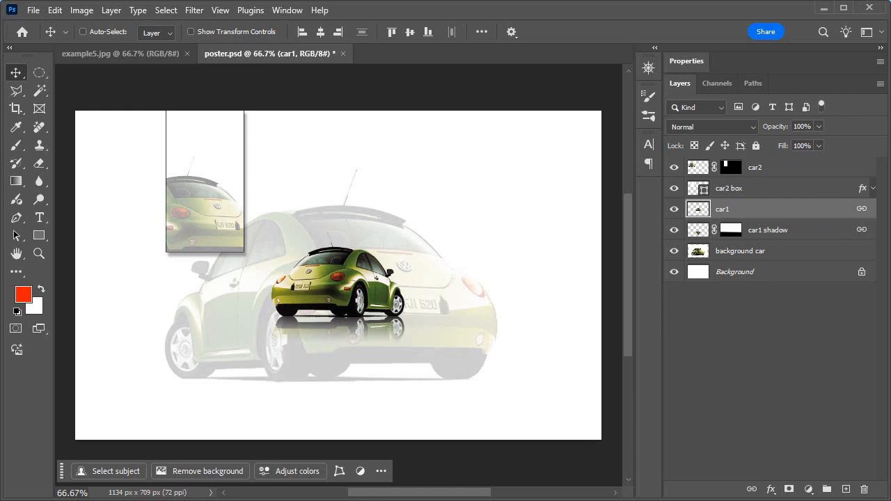
pyautogui.click(783, 176)
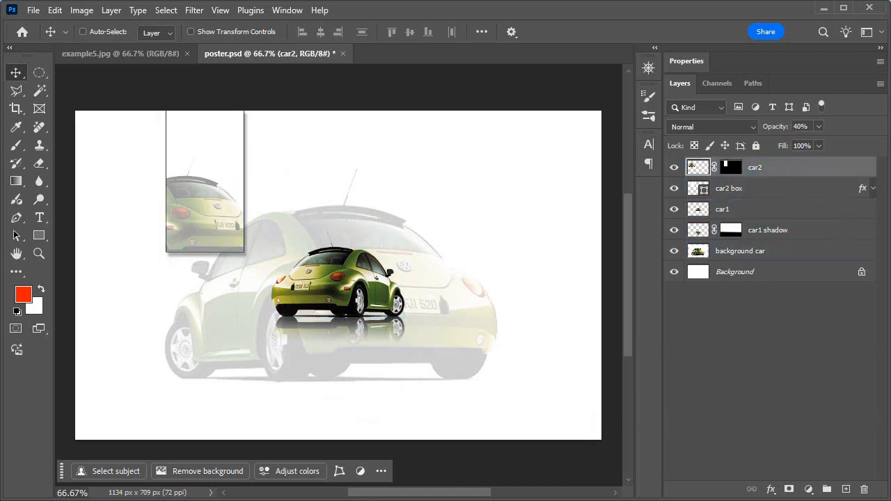
pyautogui.hotkey('alt', 'Tab')
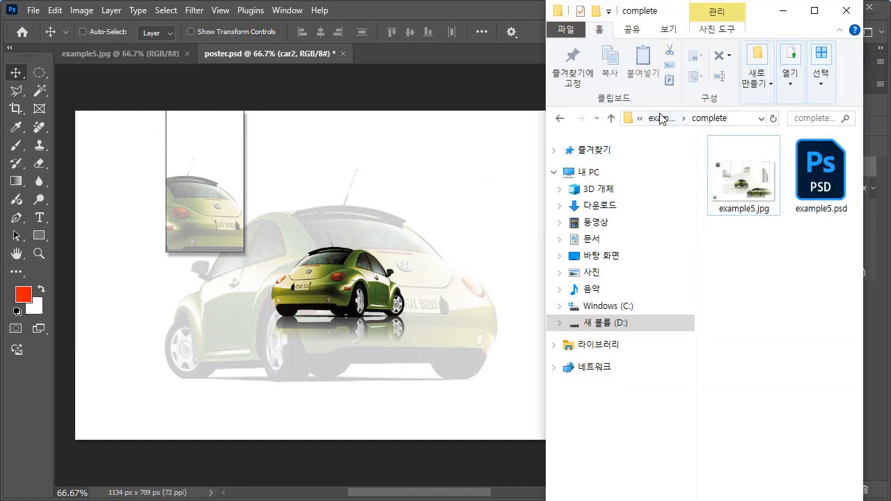
pyautogui.click(661, 117)
pyautogui.doubleClick(729, 175)
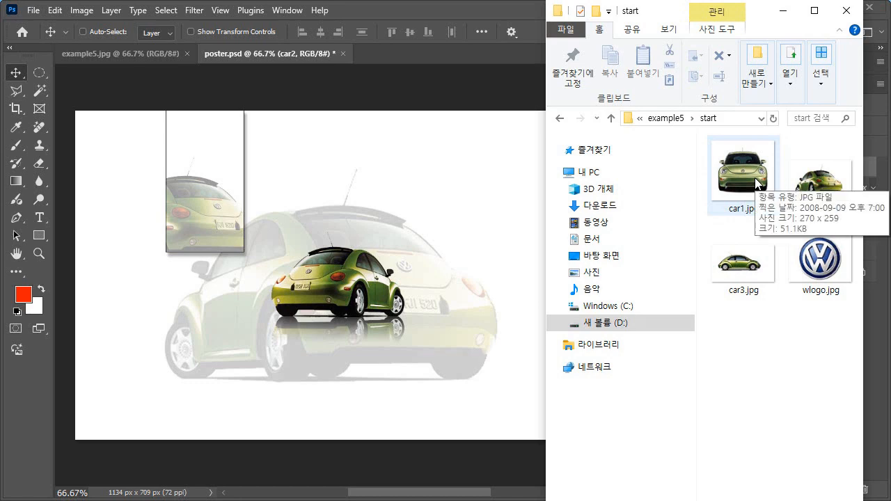
pyautogui.moveTo(757, 184); pyautogui.dragTo(425, 51)
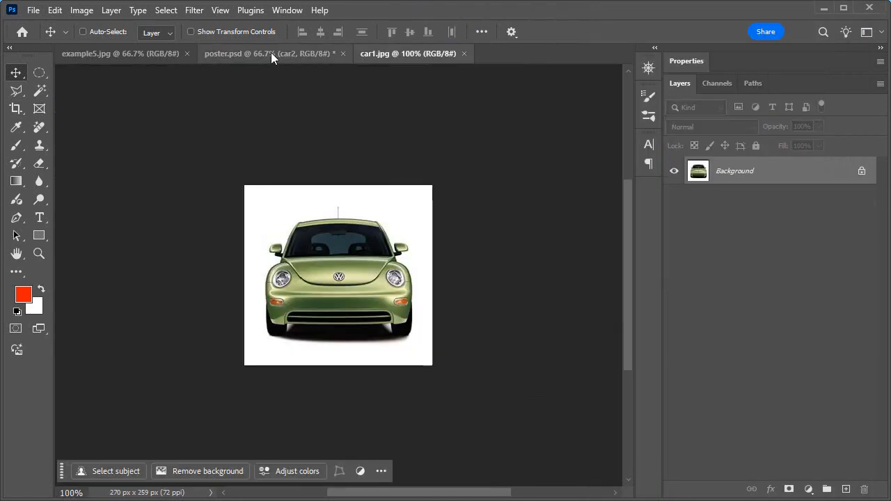
pyautogui.click(271, 52)
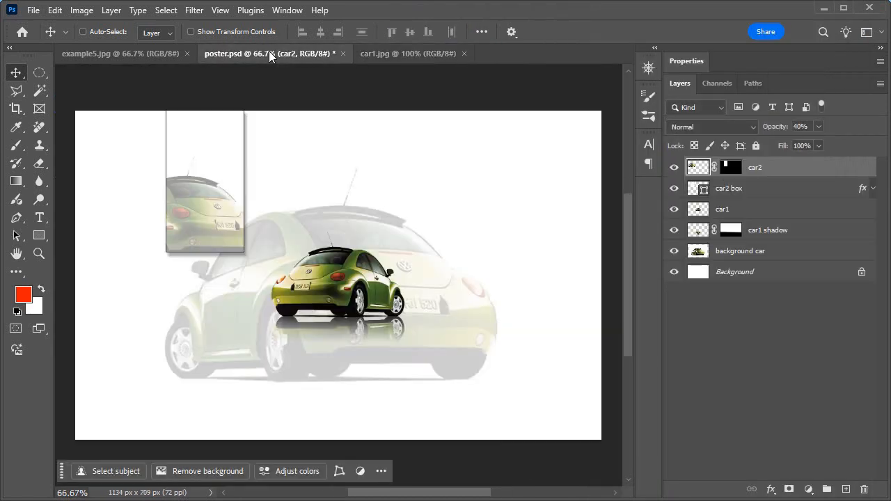
pyautogui.click(367, 53)
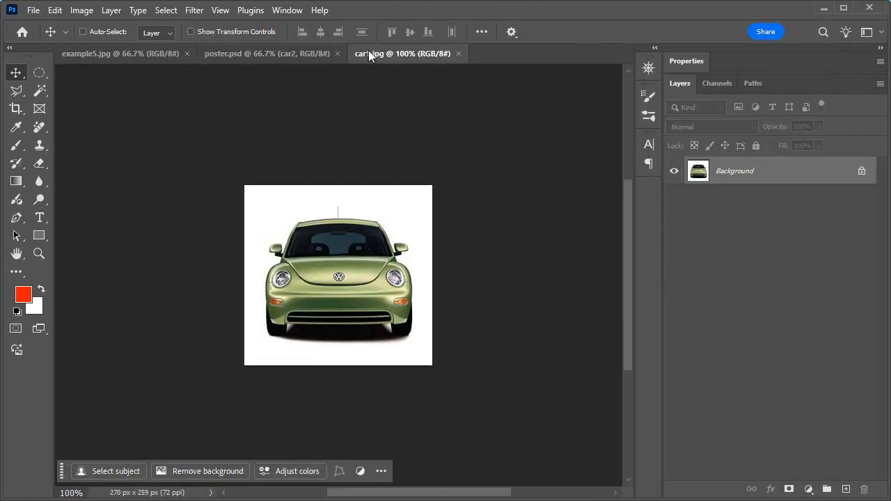
# Select the front-view car in car1.jpg by picking the white background with the Magic Wand at tolerance 24 and inverting the selection
pyautogui.click(39, 253)
pyautogui.click(383, 347)
pyautogui.moveTo(421, 302); pyautogui.dragTo(530, 359)
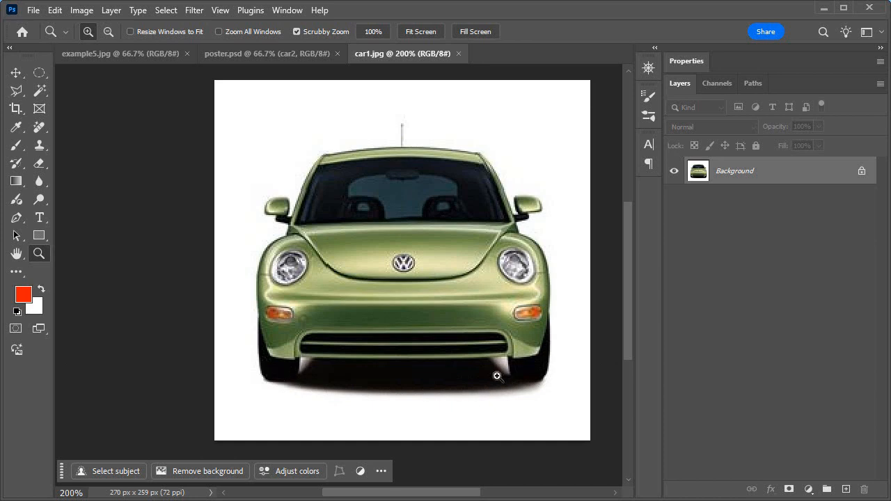
pyautogui.click(35, 94)
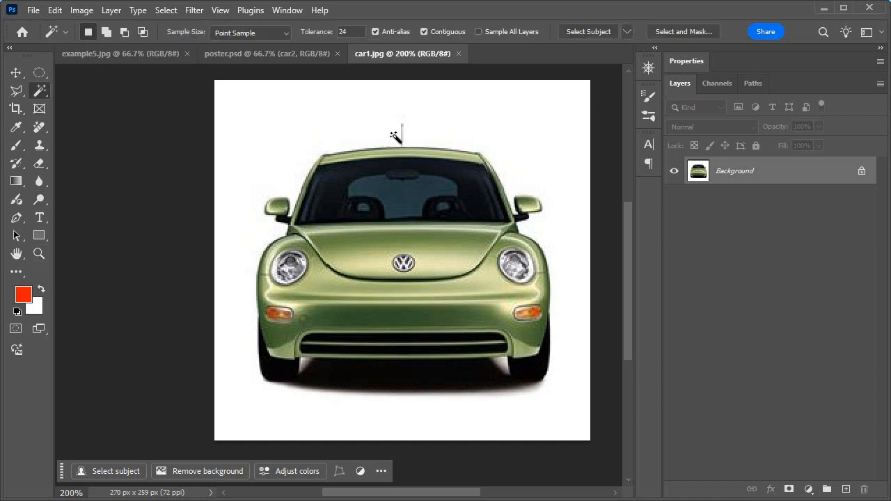
pyautogui.click(432, 130)
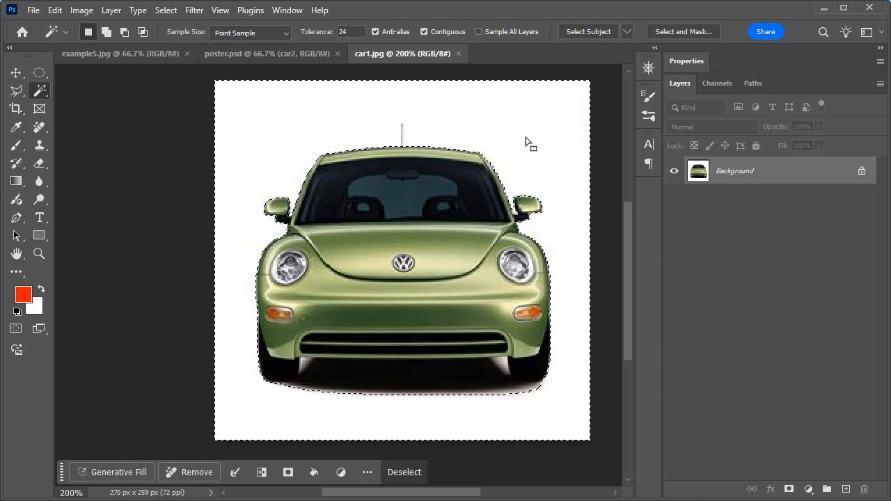
pyautogui.hotkey('ctrl', 'shift', 'i')
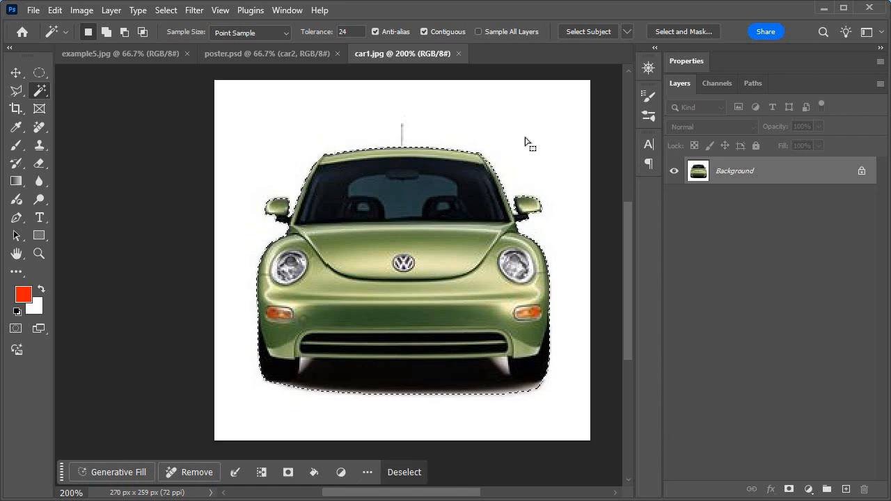
# In Select and Mask, subtract the shadow fringe under the car from the selection with a size 50 Quick Selection brush
pyautogui.click(657, 32)
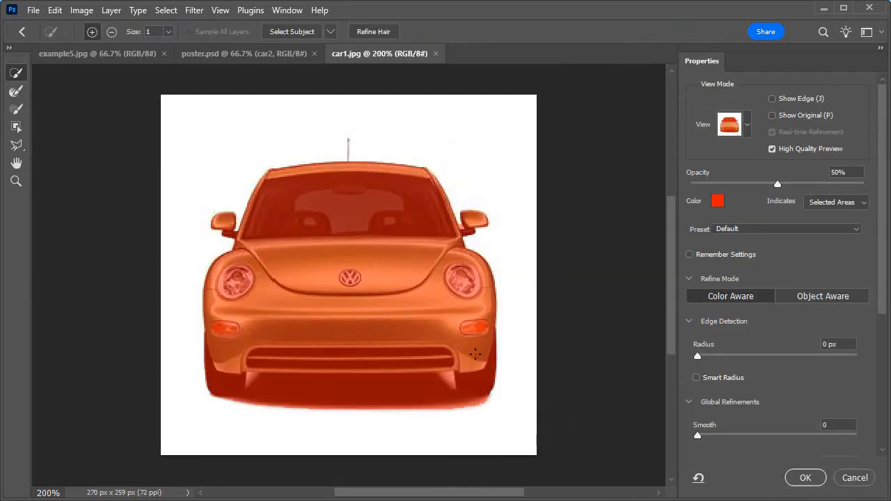
pyautogui.click(16, 181)
pyautogui.click(326, 427)
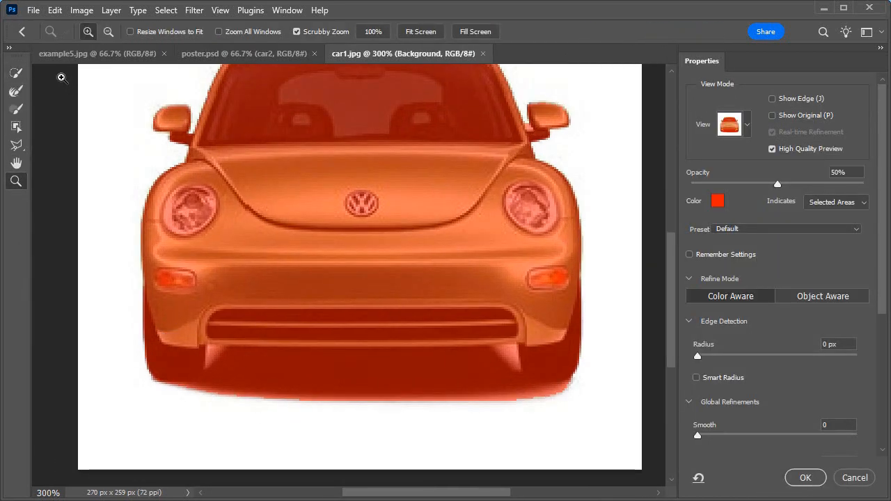
pyautogui.click(15, 74)
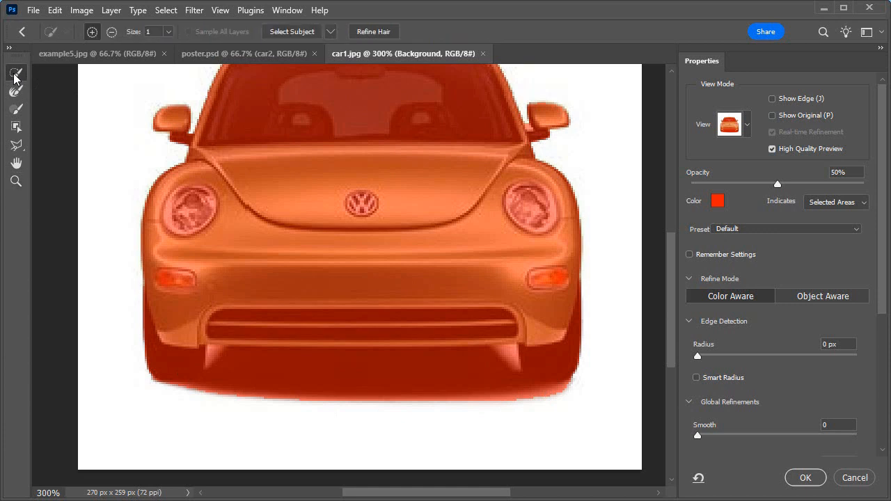
pyautogui.click(168, 32)
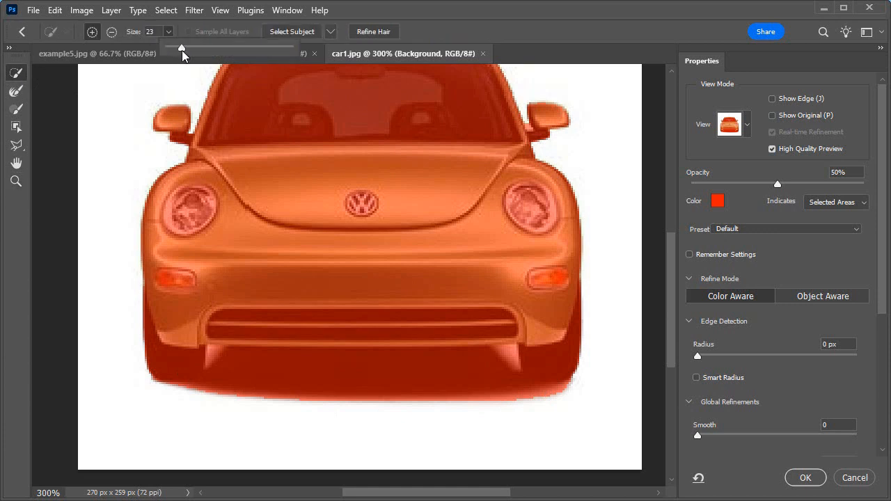
pyautogui.moveTo(185, 52); pyautogui.dragTo(201, 54)
pyautogui.click(110, 32)
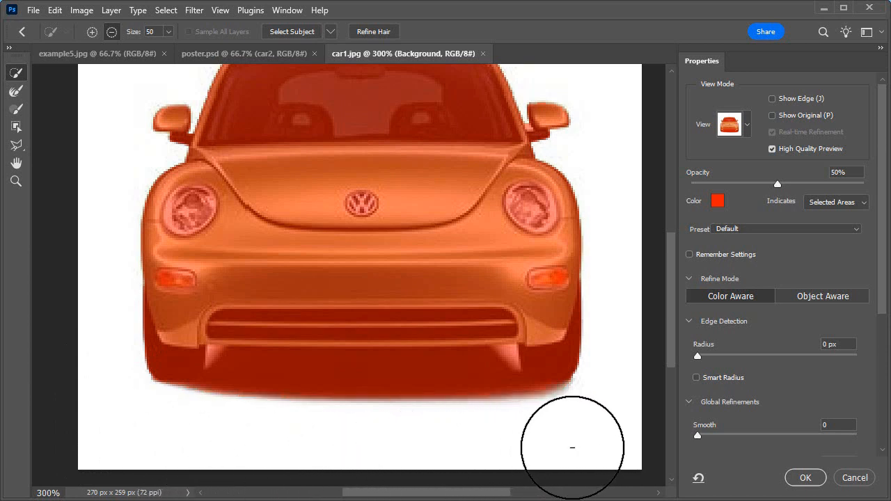
# Set the Quick Selection brush to size 1 in add mode and try to add the roof antenna to the selection
pyautogui.scroll(3, 339, 292)
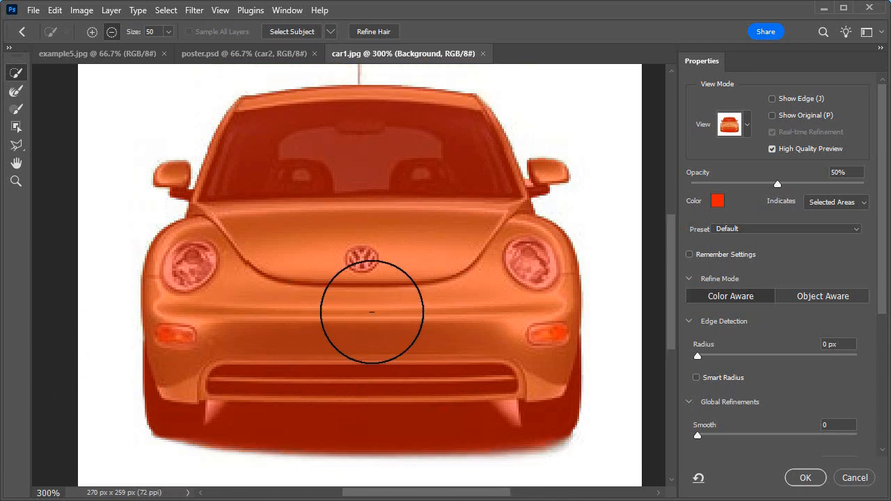
pyautogui.scroll(4, 382, 286)
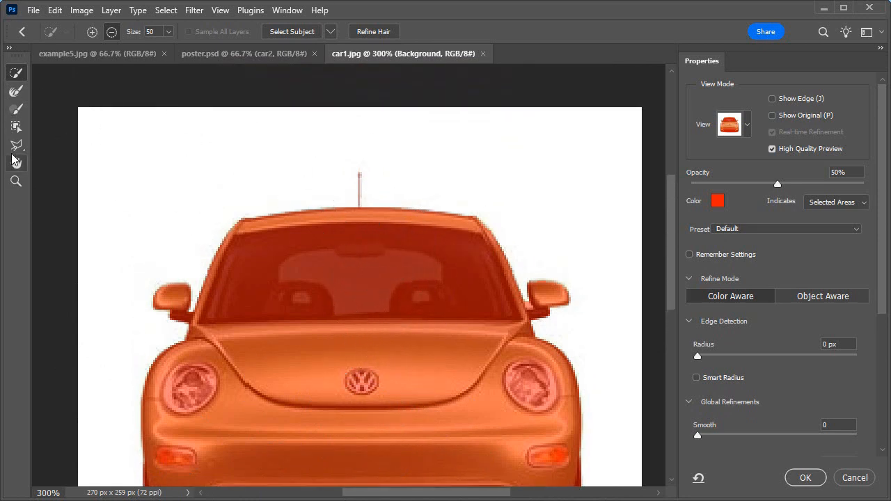
pyautogui.click(16, 182)
pyautogui.click(362, 195)
pyautogui.click(353, 222)
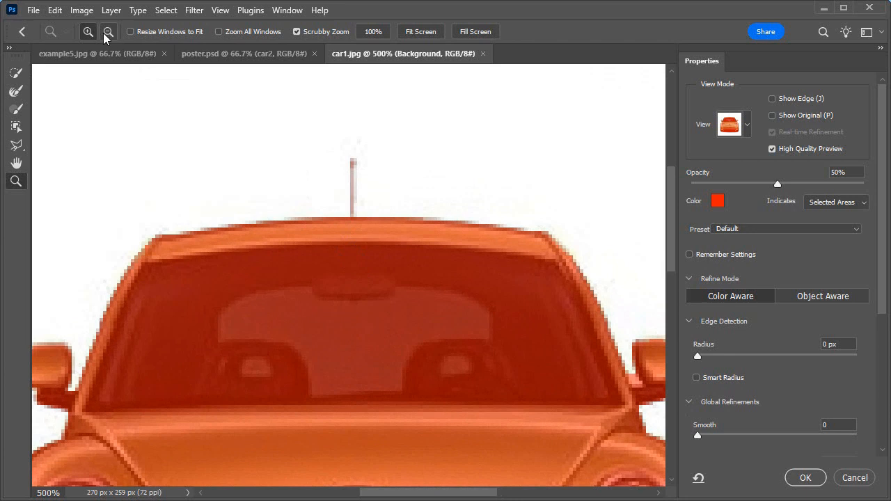
pyautogui.click(16, 72)
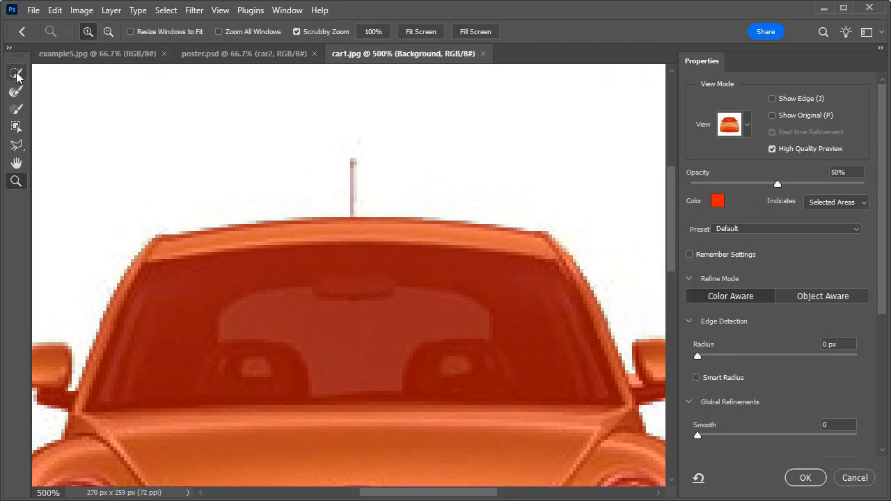
pyautogui.click(167, 33)
pyautogui.moveTo(161, 52); pyautogui.dragTo(117, 52)
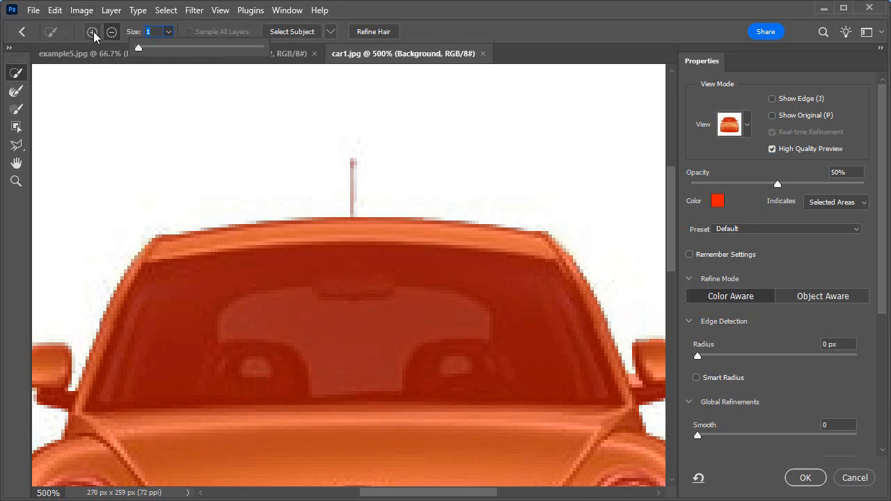
pyautogui.click(93, 32)
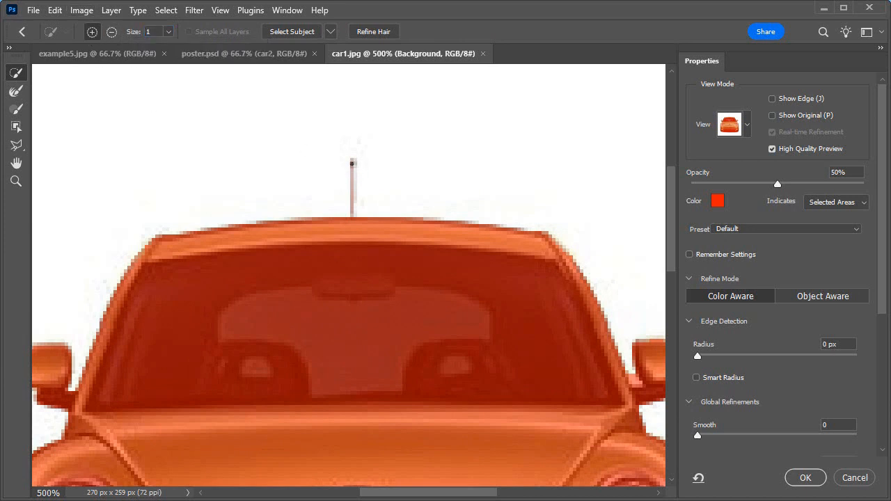
pyautogui.moveTo(351, 164); pyautogui.dragTo(353, 209)
pyautogui.click(353, 163)
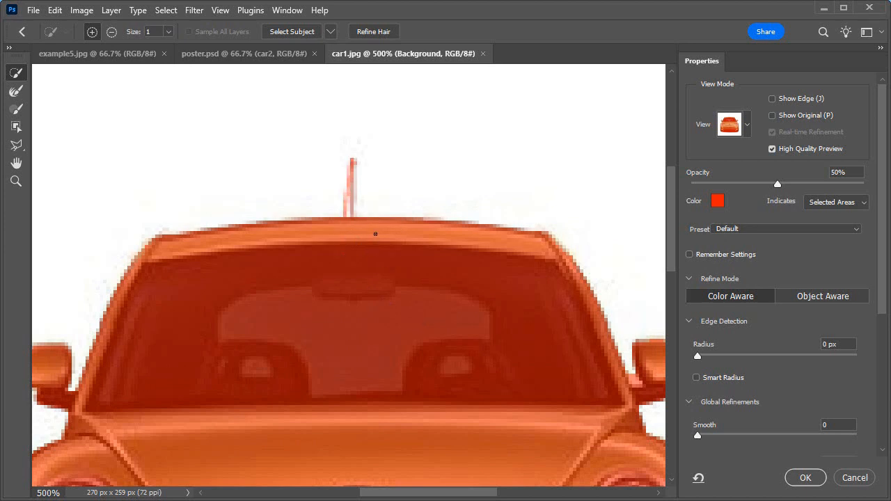
# Brush the thin antenna into the selection from its tip down to the roof, and accept the refined selection
pyautogui.scroll(2, 388, 234)
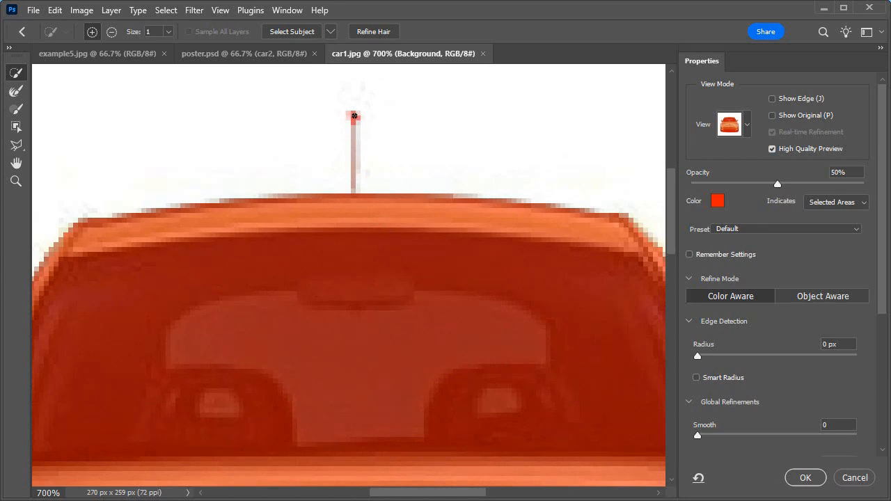
pyautogui.moveTo(355, 116); pyautogui.dragTo(350, 213)
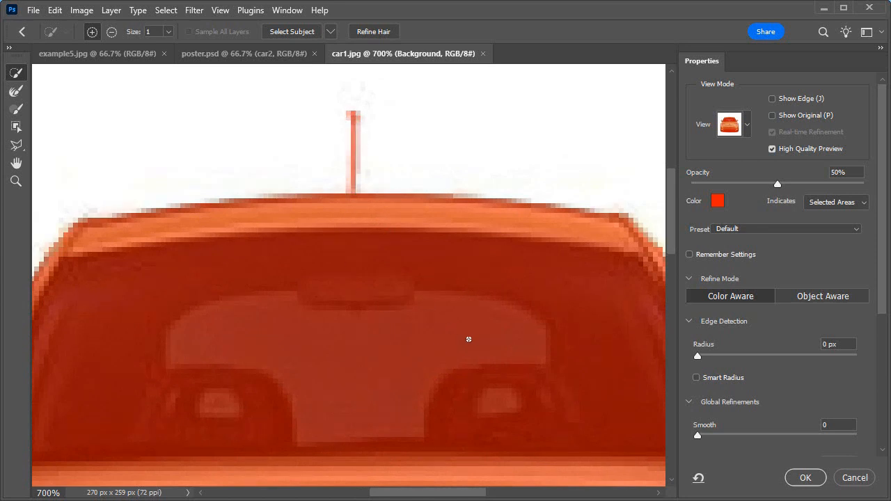
pyautogui.scroll(-4, 469, 339)
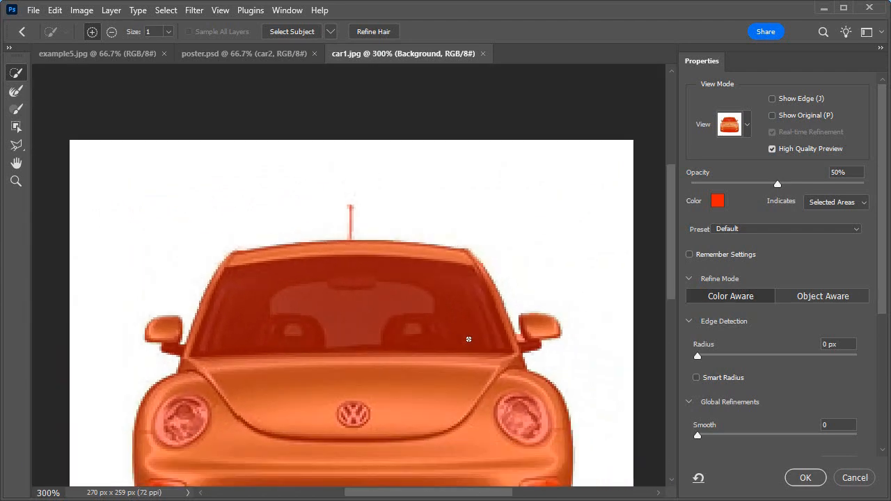
pyautogui.moveTo(415, 451); pyautogui.dragTo(433, 313)
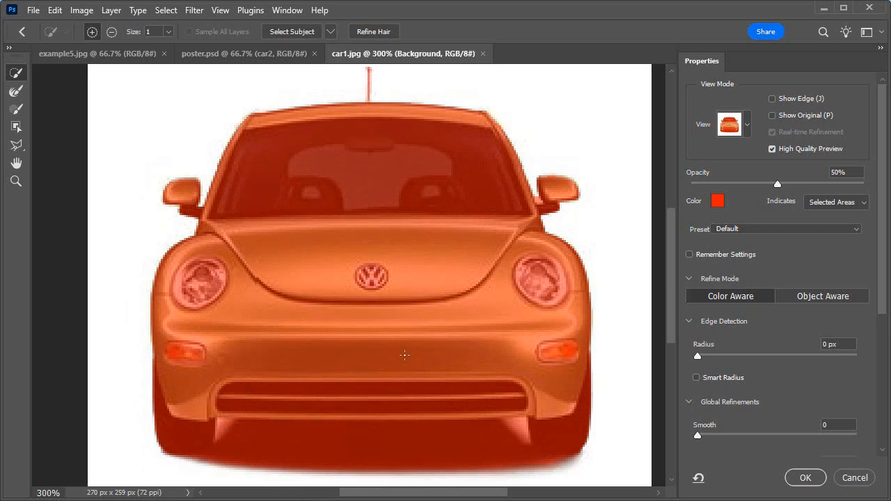
pyautogui.click(805, 478)
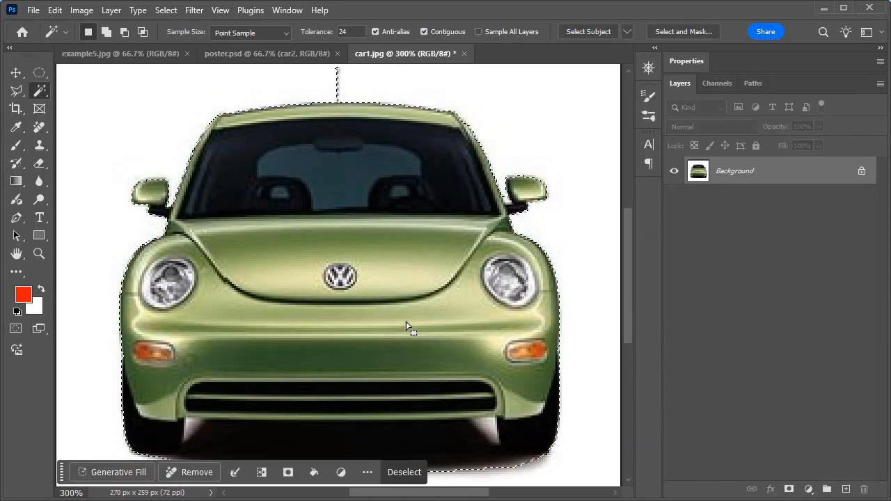
# Copy the selected front-view car into poster.psd and place it above the small central car
pyautogui.scroll(-2, 447, 296)
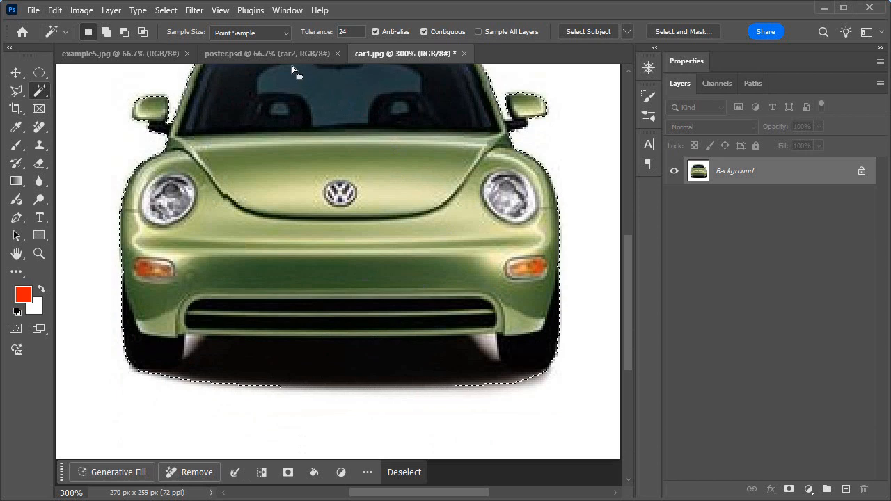
pyautogui.click(227, 56)
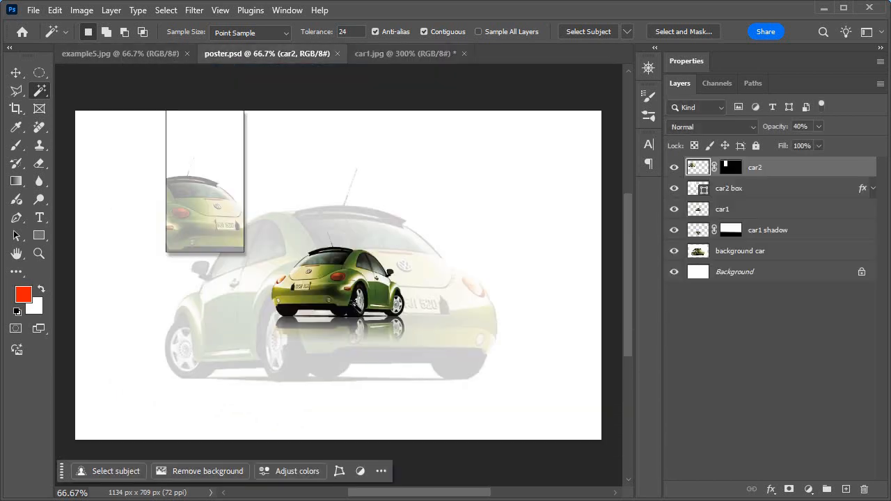
pyautogui.hotkey('ctrl', 'v')
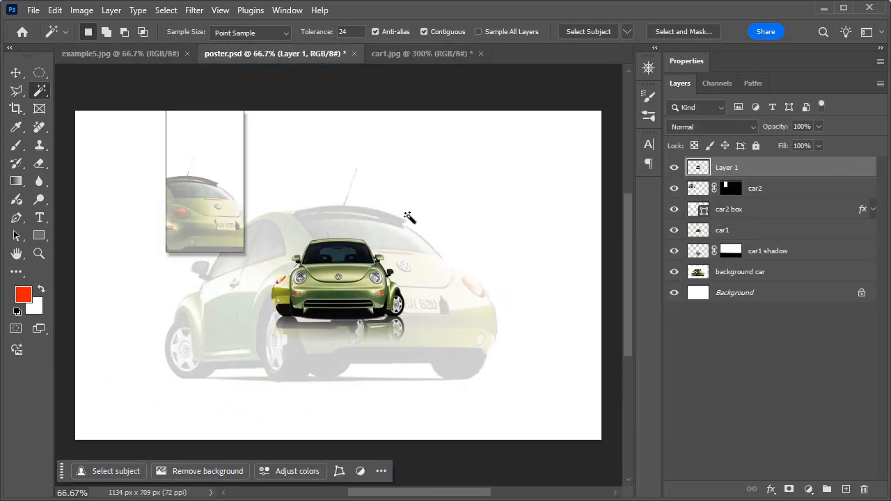
pyautogui.click(16, 73)
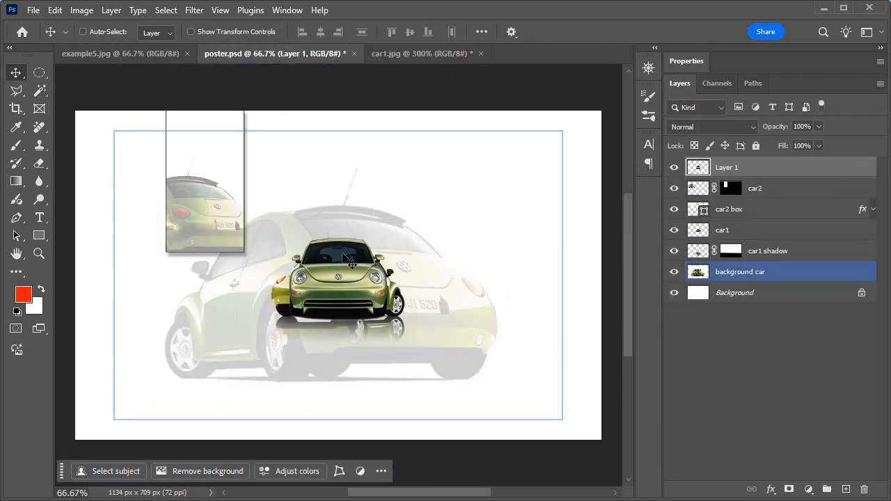
pyautogui.moveTo(340, 294); pyautogui.dragTo(365, 194)
# Rename the pasted front-view car's layer as car3
pyautogui.doubleClick(727, 167)
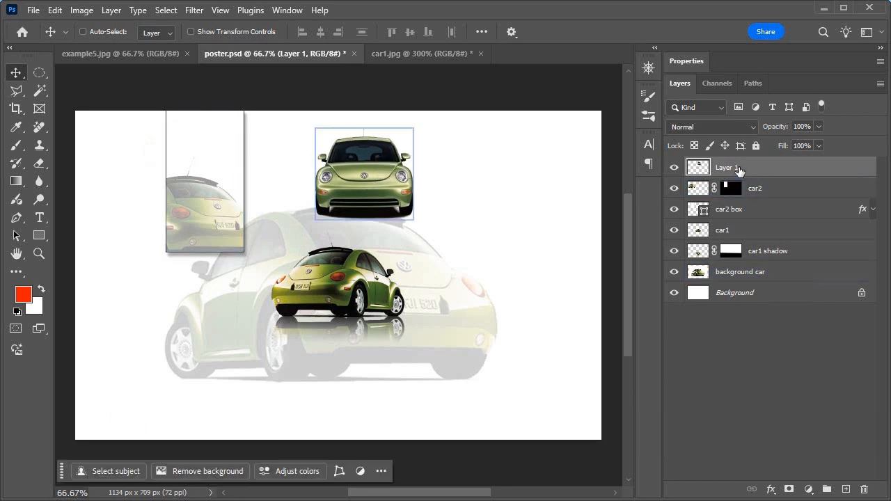
pyautogui.write('Car')
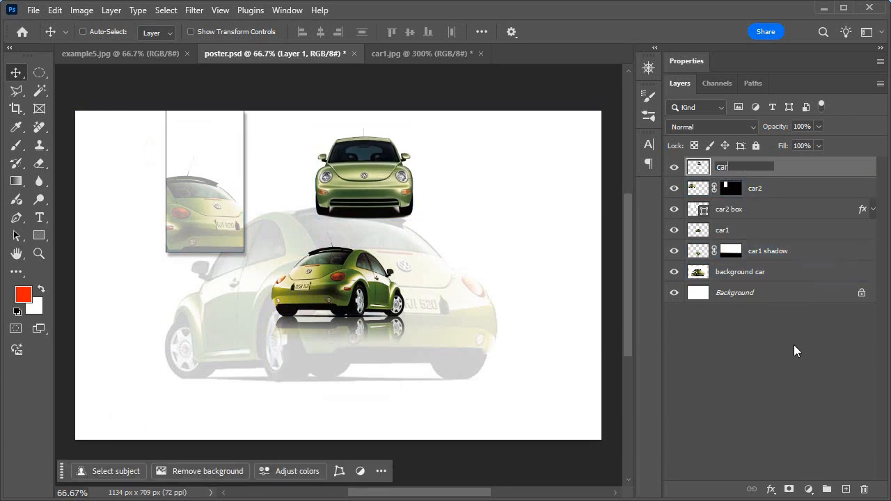
pyautogui.write('3')
pyautogui.press('Return')
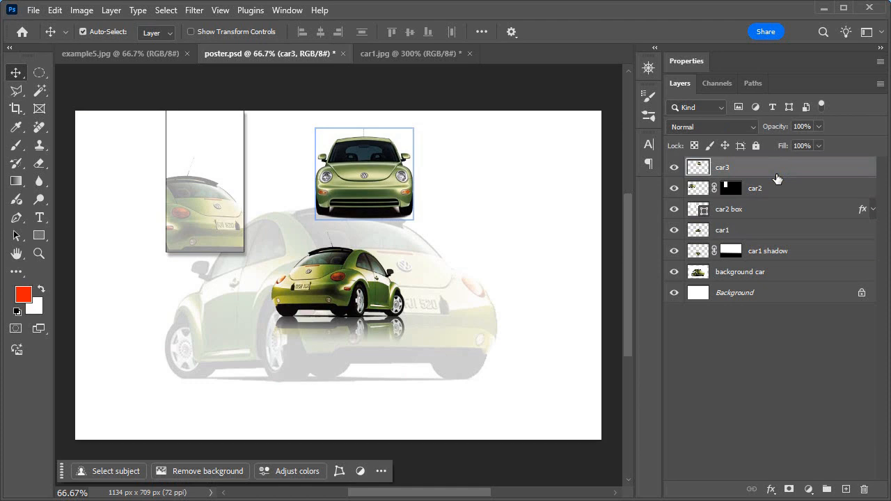
# Duplicate the car3 layer, name the copy car4, and hide it while keeping car3 selected
pyautogui.hotkey('ctrl', 'j')
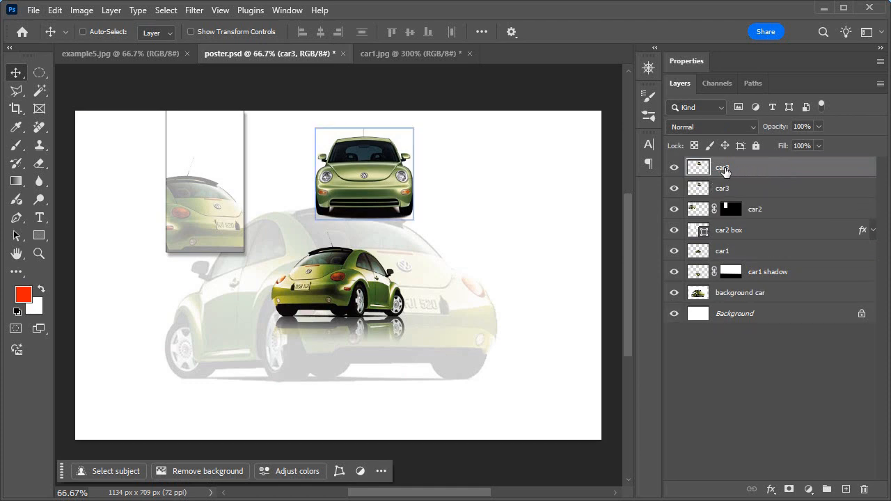
pyautogui.doubleClick(733, 167)
pyautogui.write('4')
pyautogui.click(770, 193)
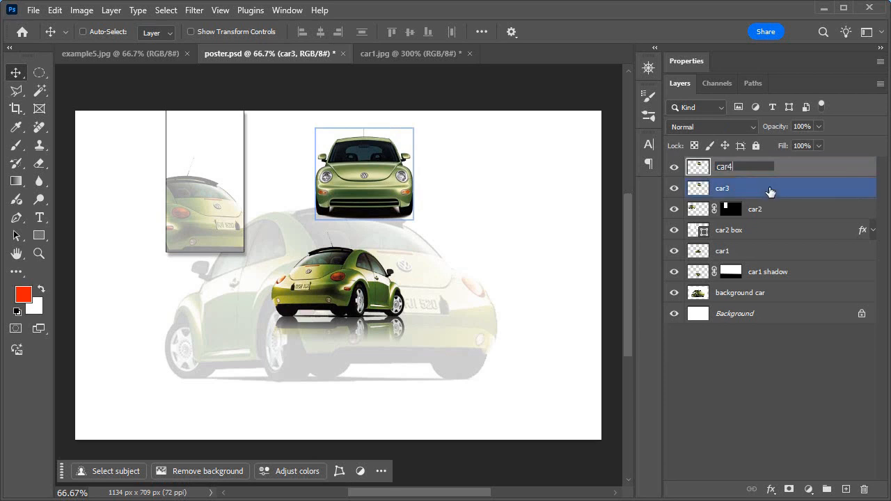
pyautogui.click(674, 167)
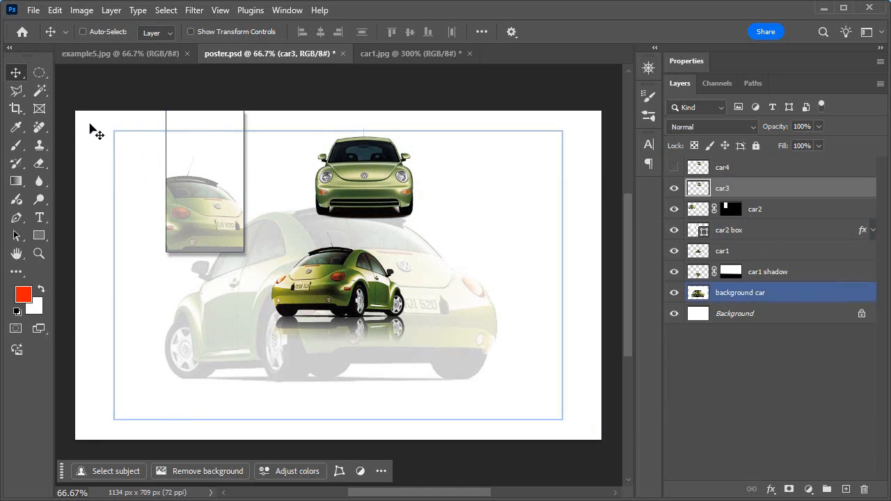
# Link the car2 and car2 box layers together
pyautogui.click(772, 213)
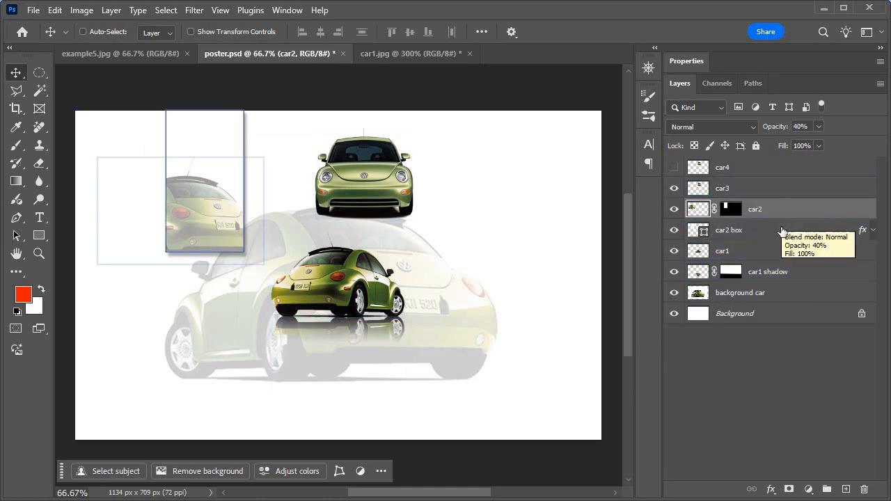
pyautogui.keyDown('shift'); pyautogui.click(780, 235); pyautogui.keyUp('shift')
pyautogui.click(752, 489)
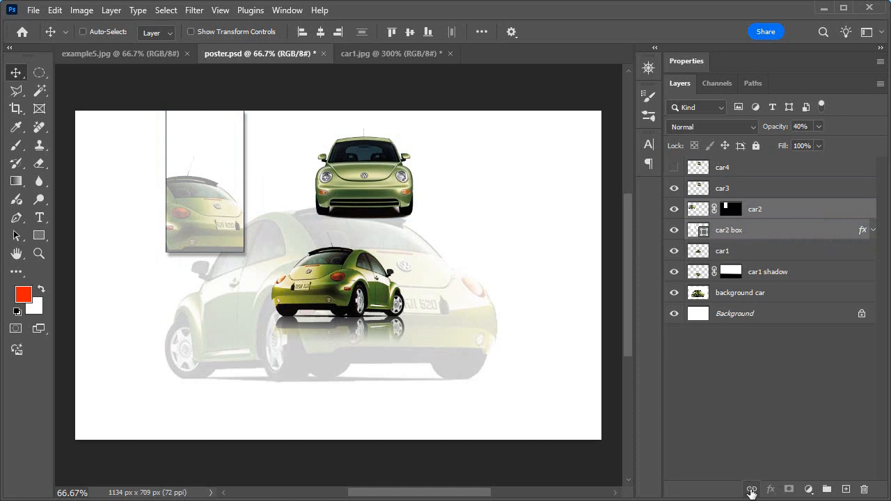
# Scale the linked car2 and car2 box layers to about 91%, and move them closer to the front-view car
pyautogui.hotkey('ctrl', 't')
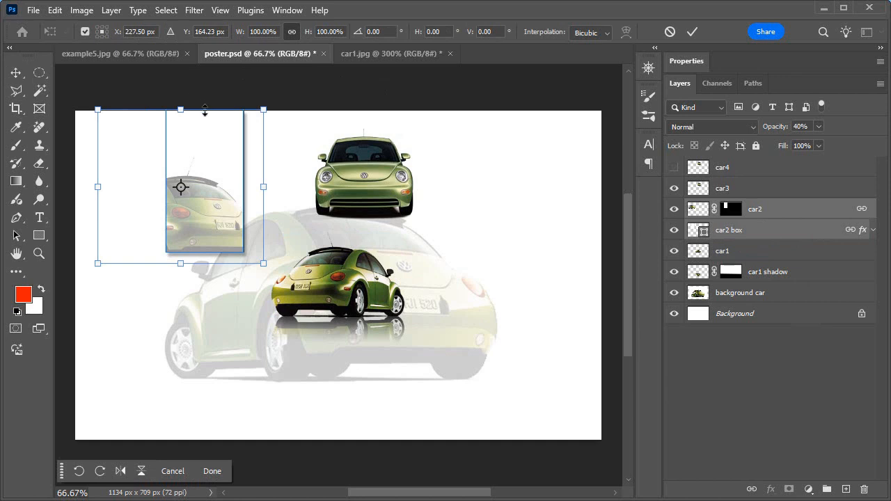
pyautogui.moveTo(269, 109); pyautogui.dragTo(255, 128)
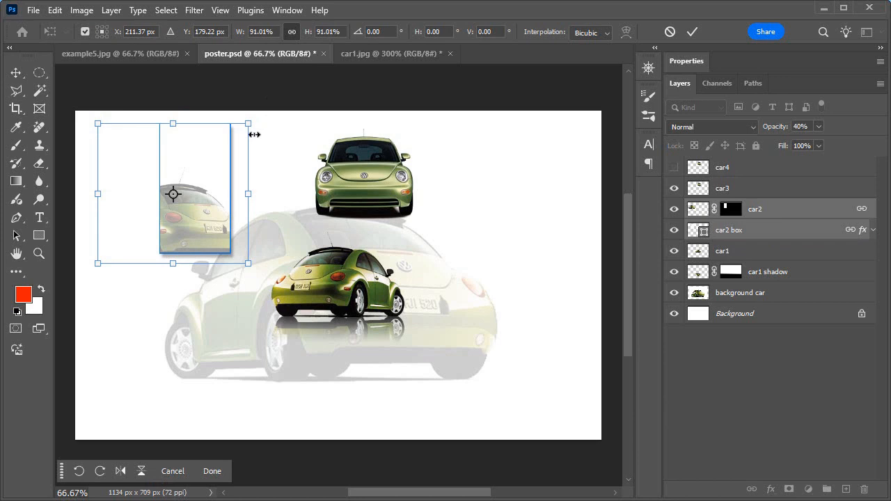
pyautogui.press('Return')
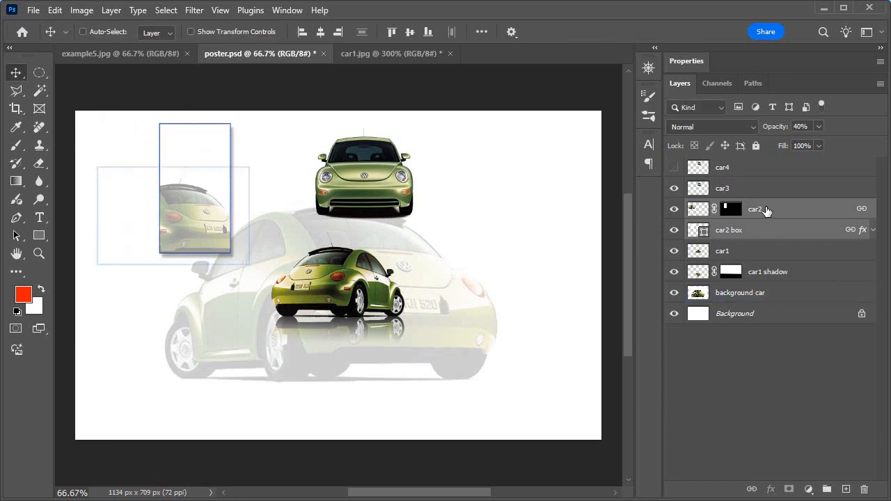
pyautogui.moveTo(196, 141); pyautogui.dragTo(228, 130)
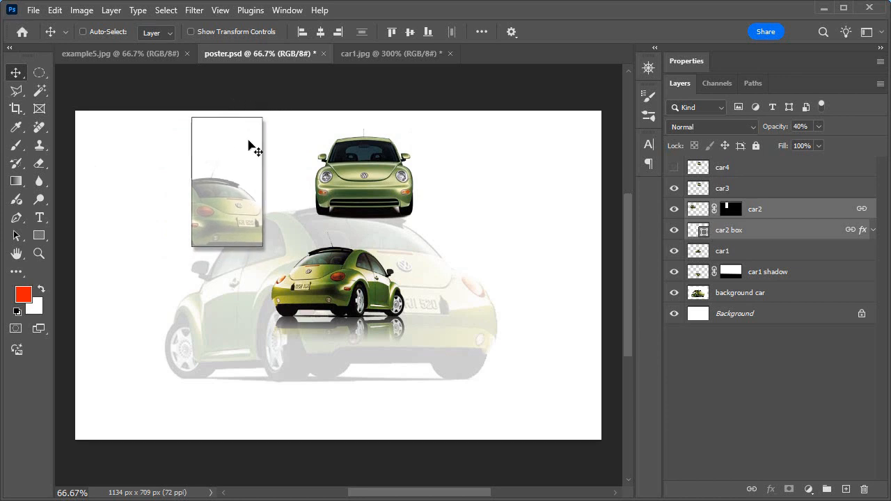
# Stretch only the car2 box upward to the poster's upper edge, to about 104% of its height
pyautogui.click(811, 238)
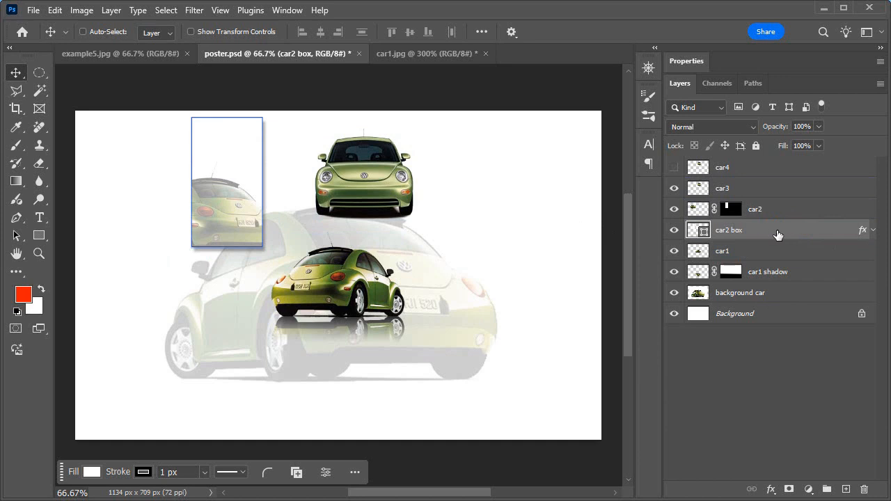
pyautogui.hotkey('ctrl', 't')
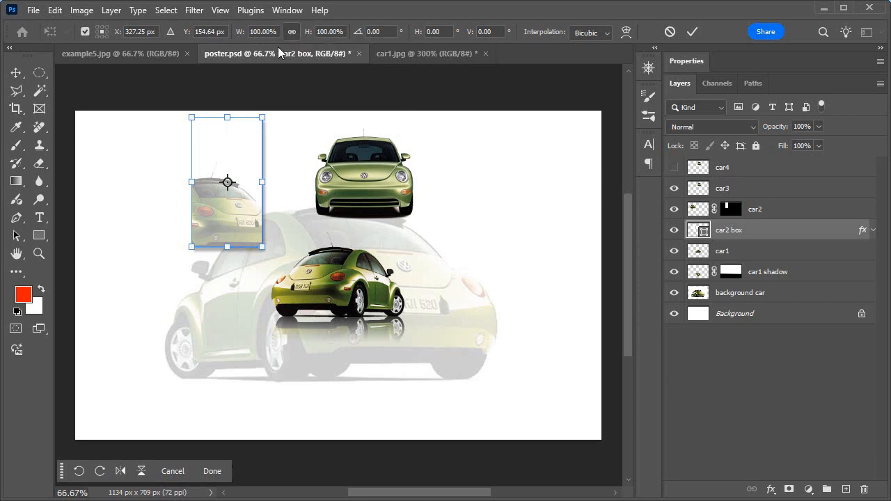
pyautogui.moveTo(232, 116); pyautogui.dragTo(227, 110)
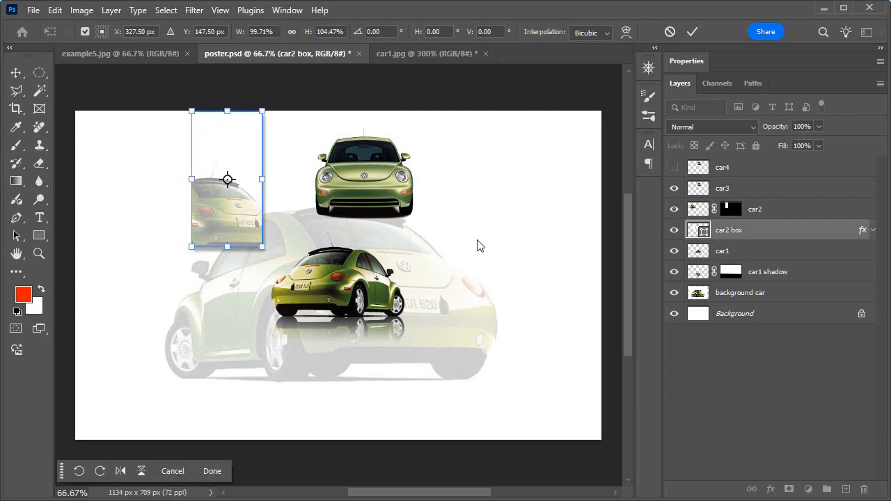
pyautogui.press('Return')
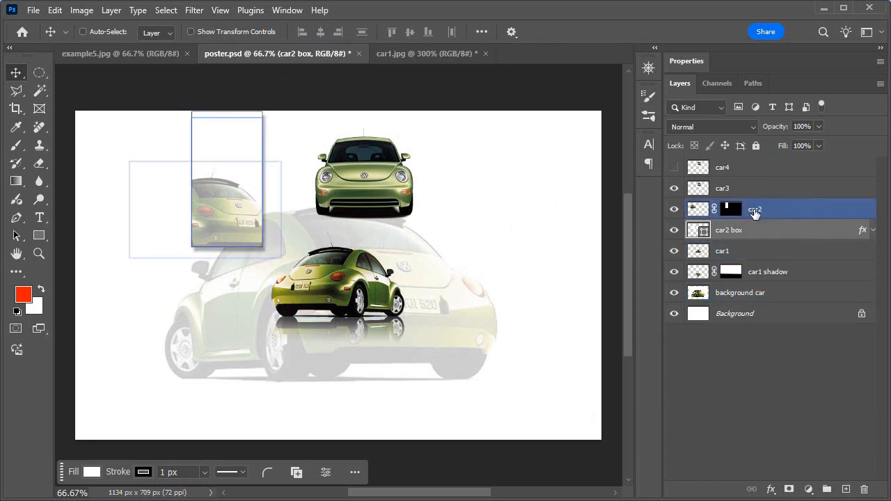
# Unlink the car1 and car1 shadow layers from each other
pyautogui.click(790, 255)
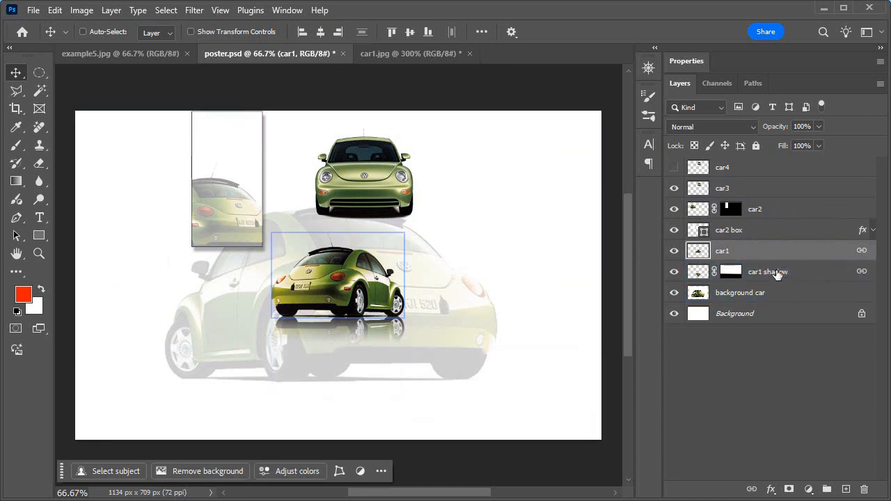
pyautogui.press('ctrl')
pyautogui.keyDown('ctrl'); pyautogui.click(816, 276); pyautogui.keyUp('ctrl')
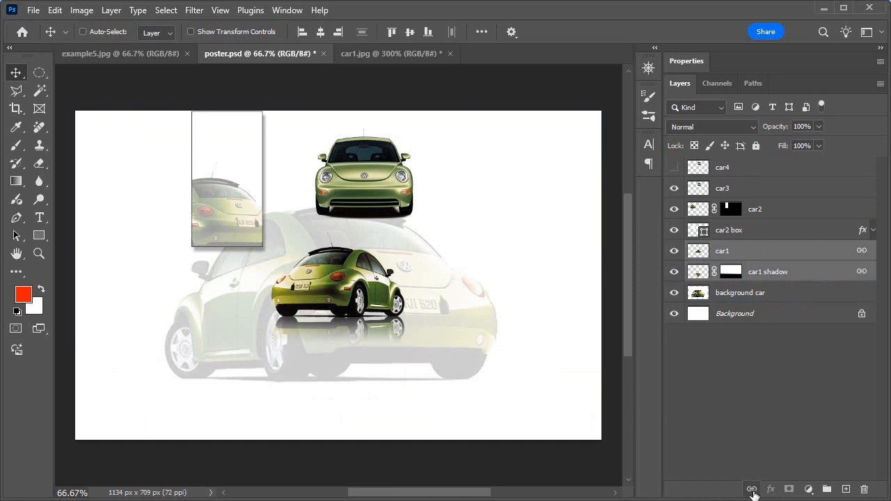
# Group the car1 and car1 shadow layers, and name the group car1
pyautogui.click(803, 273)
pyautogui.keyDown('ctrl'); pyautogui.click(801, 239); pyautogui.keyUp('ctrl')
pyautogui.click(798, 252)
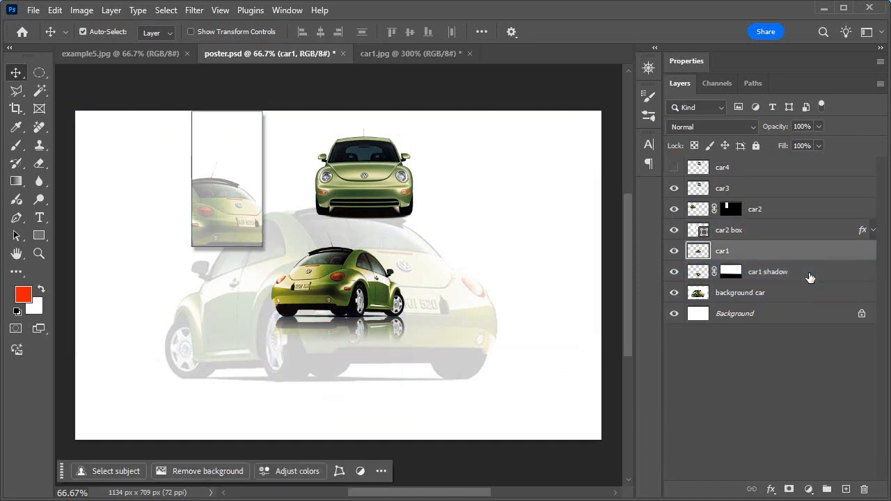
pyautogui.keyDown('ctrl'); pyautogui.click(809, 276); pyautogui.keyUp('ctrl')
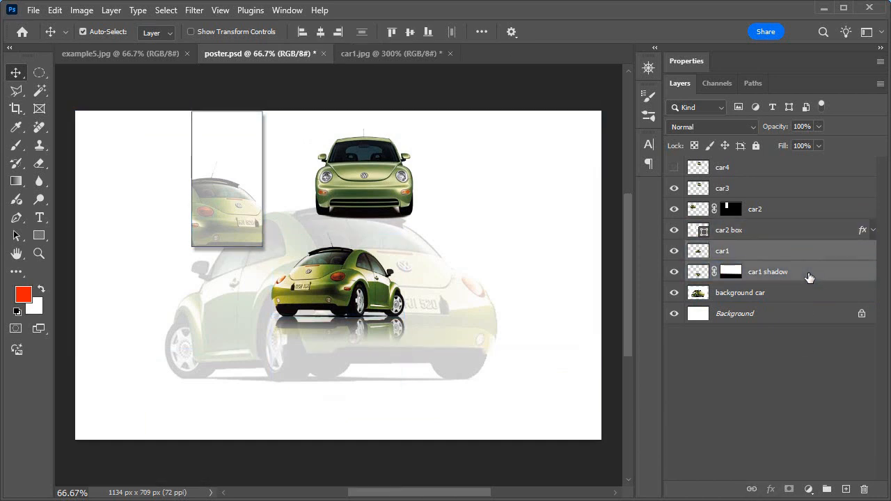
pyautogui.click(827, 490)
pyautogui.doubleClick(730, 252)
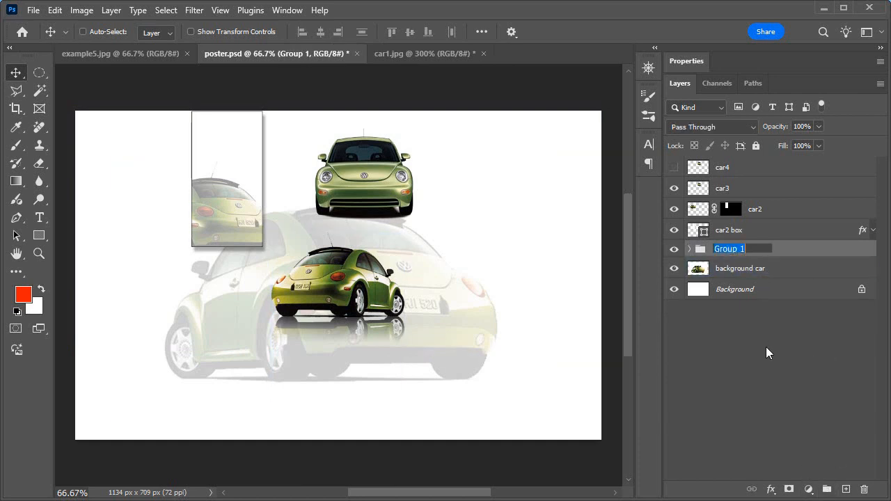
pyautogui.write('car1')
pyautogui.click(775, 360)
# Group the car2 and car2 box layers under the name car2, and save the poster
pyautogui.click(730, 236)
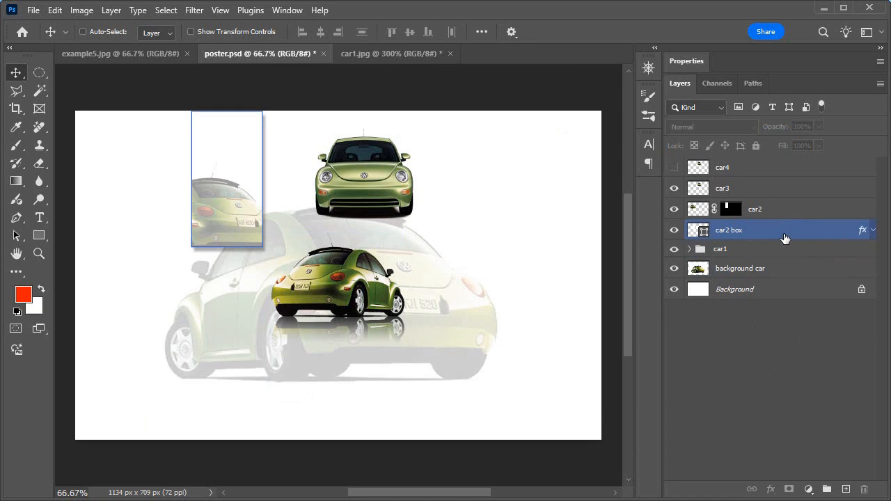
pyautogui.keyDown('ctrl'); pyautogui.click(799, 212); pyautogui.keyUp('ctrl')
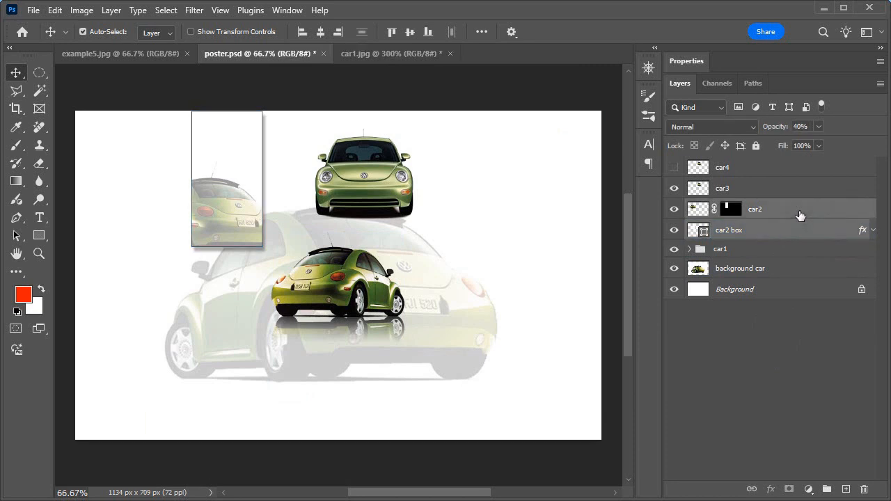
pyautogui.click(827, 489)
pyautogui.doubleClick(728, 208)
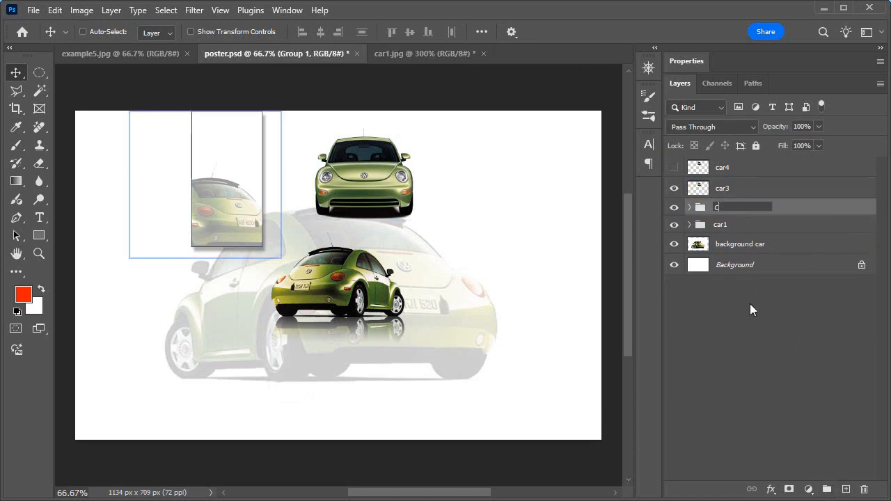
pyautogui.write('car2')
pyautogui.click(780, 359)
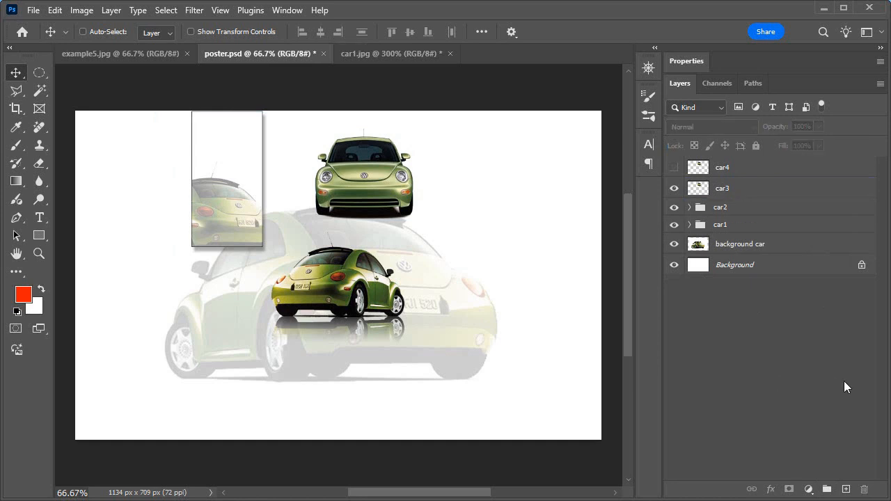
pyautogui.hotkey('ctrl', 's')
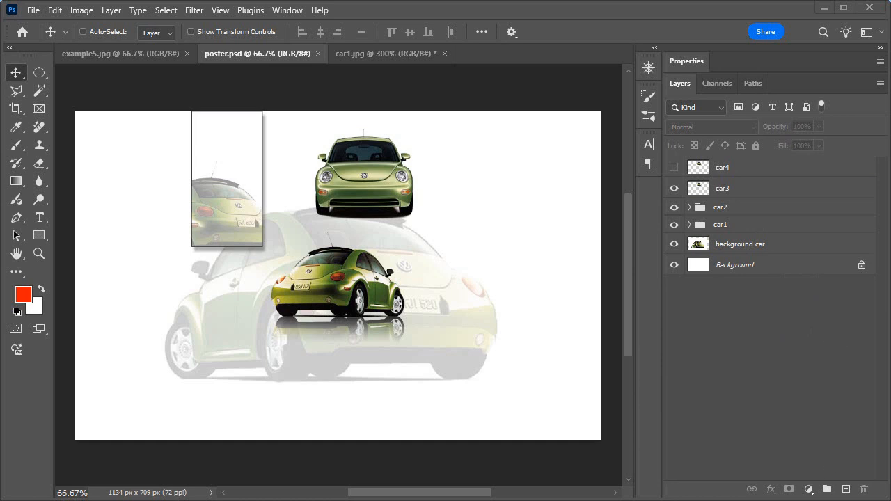
# Draw a white rectangle of about 145 by 200 px with a 1 px black stroke over the front-view car, starting at the canvas's upper edge
pyautogui.click(763, 226)
pyautogui.click(722, 188)
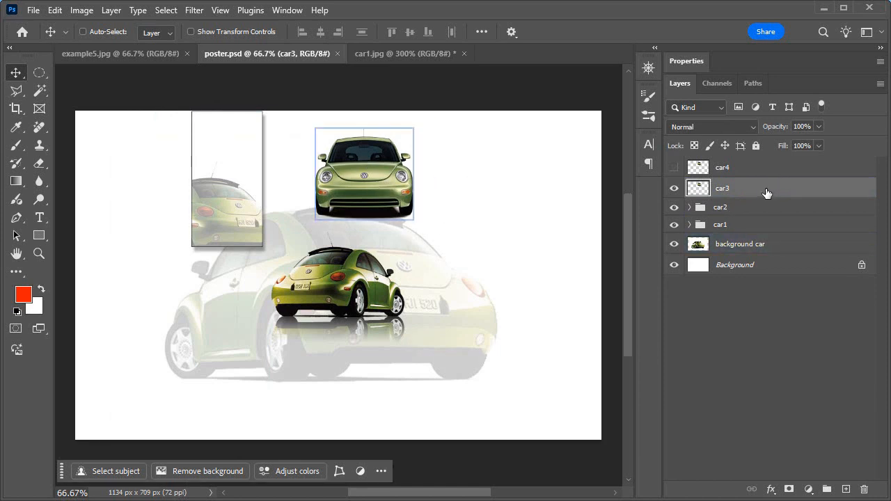
pyautogui.click(39, 235)
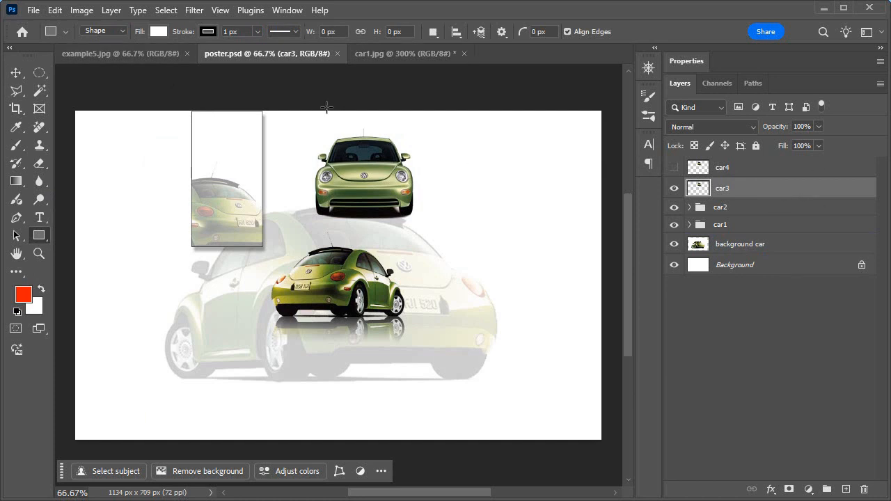
pyautogui.moveTo(324, 110); pyautogui.dragTo(389, 202)
# Rename the new rectangle's layer as car3 box, and place it directly below the car3 layer
pyautogui.doubleClick(733, 407)
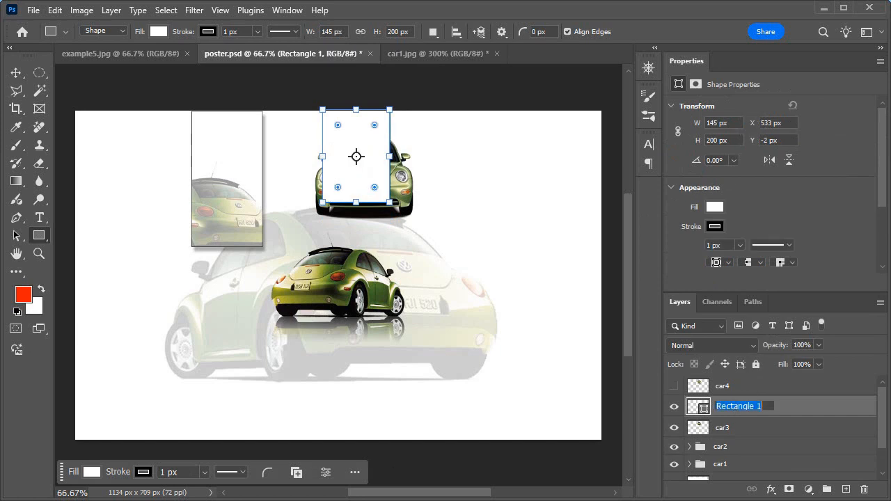
pyautogui.write('car3 box')
pyautogui.press('Return')
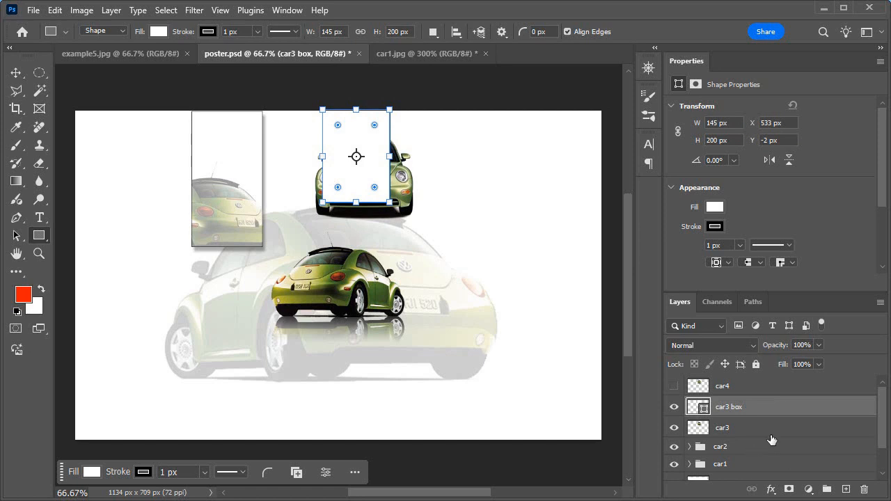
pyautogui.moveTo(765, 413); pyautogui.dragTo(772, 429)
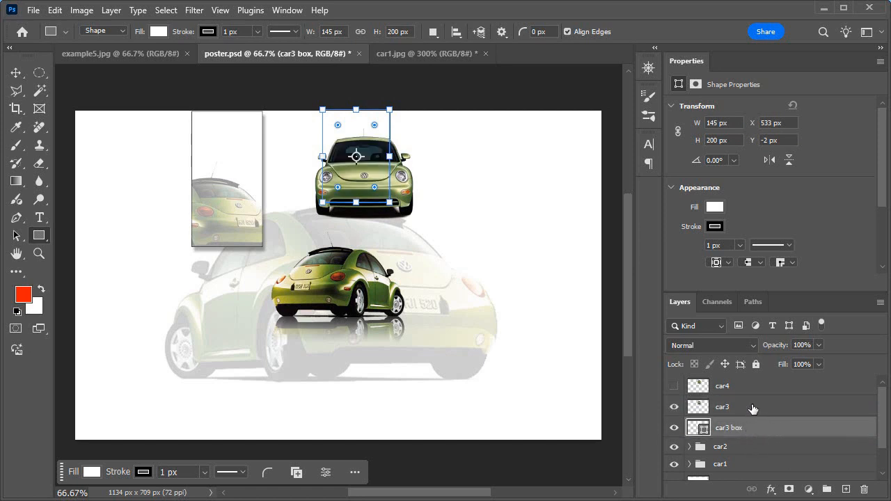
# Move the car3 image slightly right and down to about X 552 px, Y 56 px, so it partly overlaps its box
pyautogui.click(752, 409)
pyautogui.press('v')
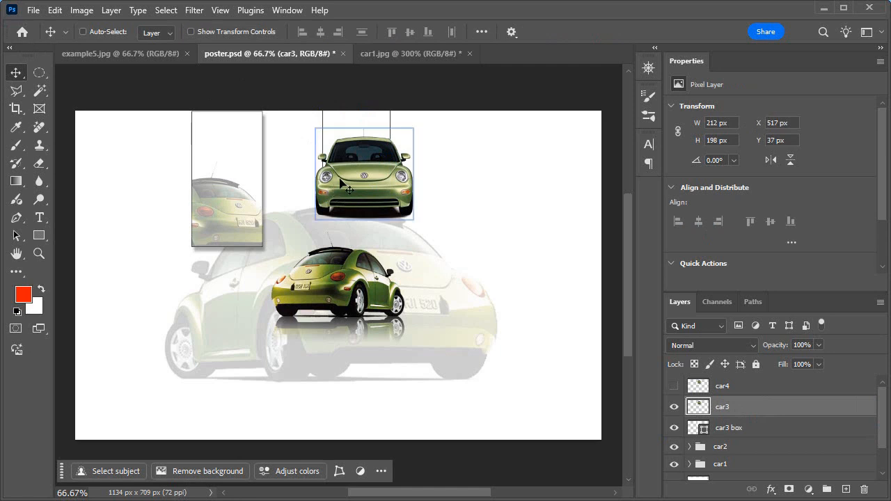
pyautogui.moveTo(369, 178)
pyautogui.mouseDown()
pyautogui.moveTo(391, 185)
pyautogui.moveTo(384, 178)
pyautogui.mouseUp()
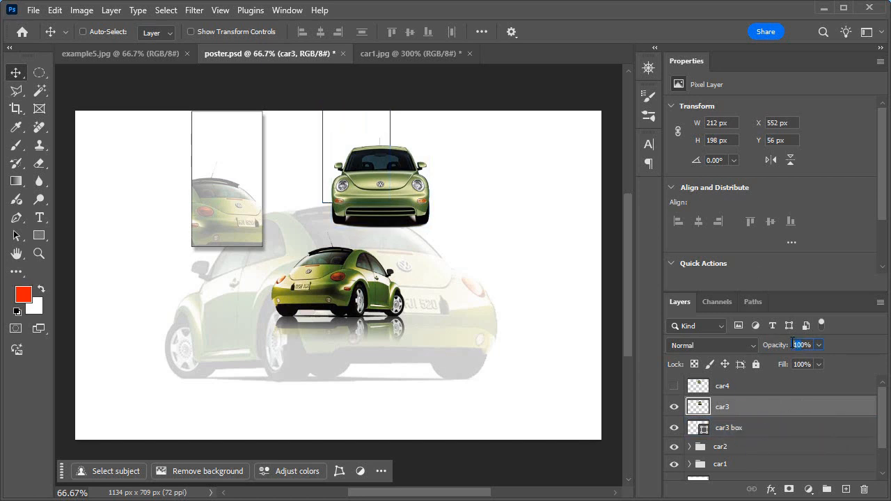
# Set the car3 layer's opacity to 30% and mask the layer to the outline of the car3 box
pyautogui.write('30')
pyautogui.press('Return')
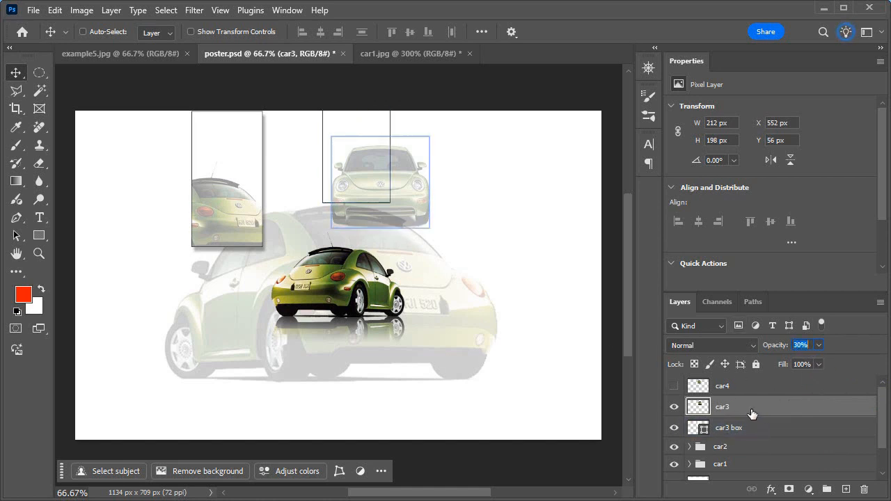
pyautogui.keyDown('ctrl'); pyautogui.click(699, 428); pyautogui.keyUp('ctrl')
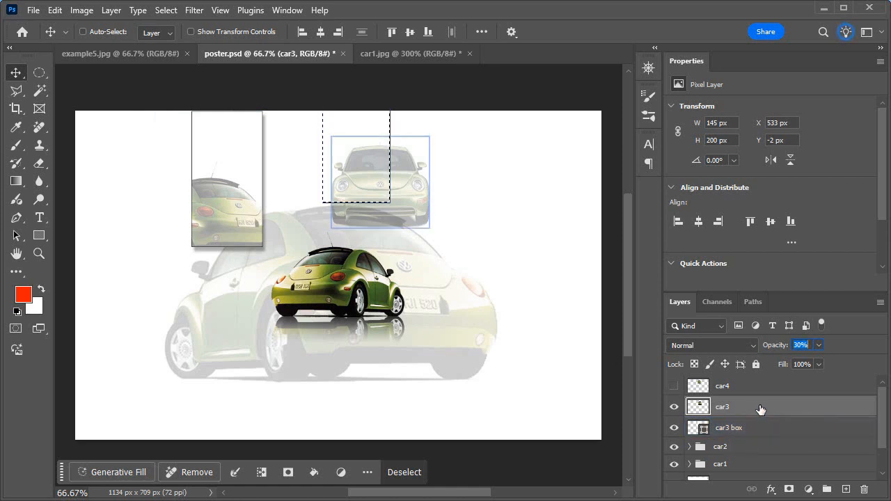
pyautogui.click(789, 489)
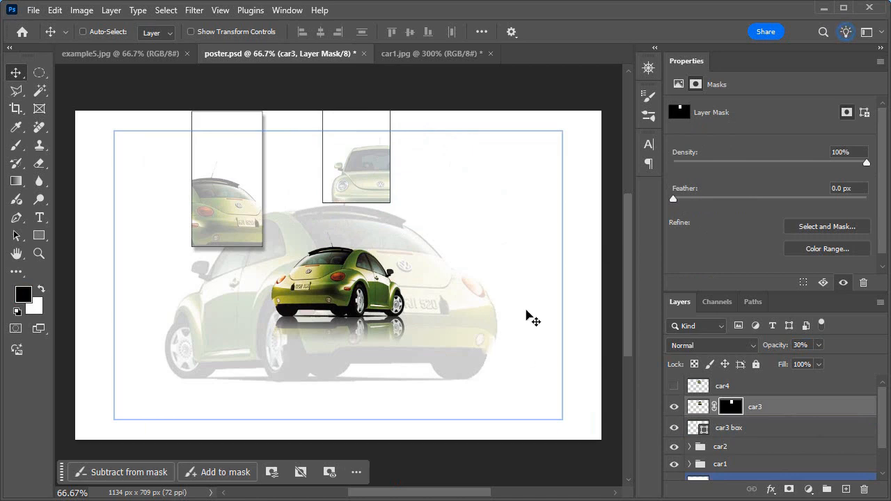
# Add a drop shadow to the car3 box with 32% opacity, 120° angle, 10 px distance and 6 px size, and collapse its effects list
pyautogui.click(769, 432)
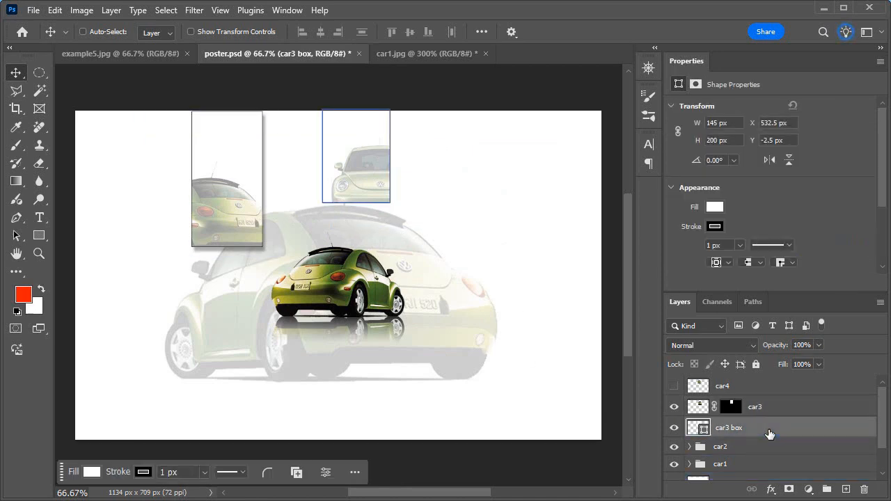
pyautogui.doubleClick(769, 433)
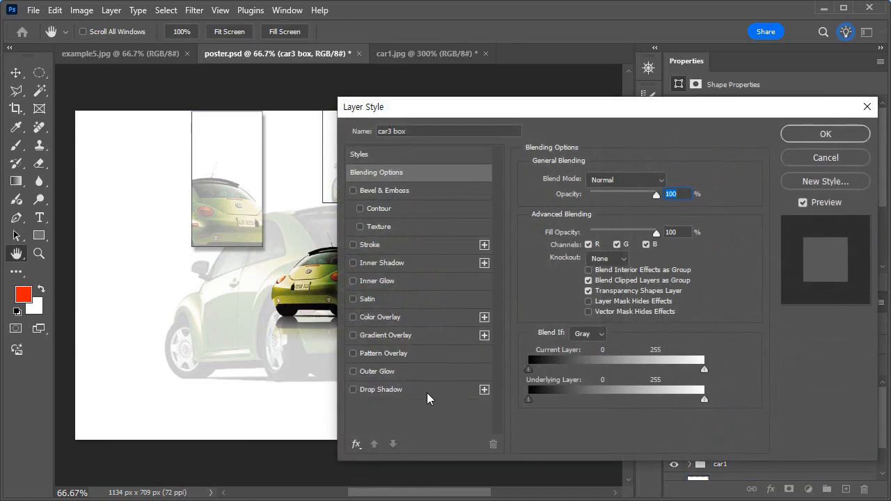
pyautogui.click(396, 390)
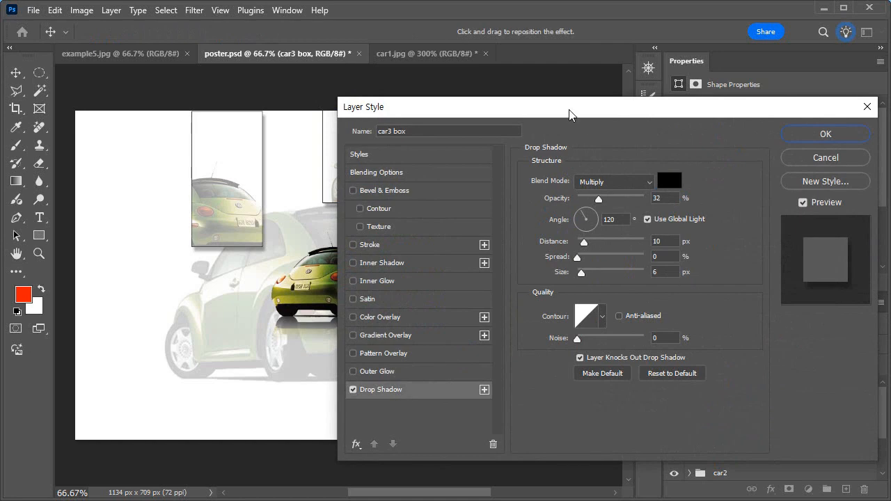
pyautogui.moveTo(570, 115); pyautogui.dragTo(643, 82)
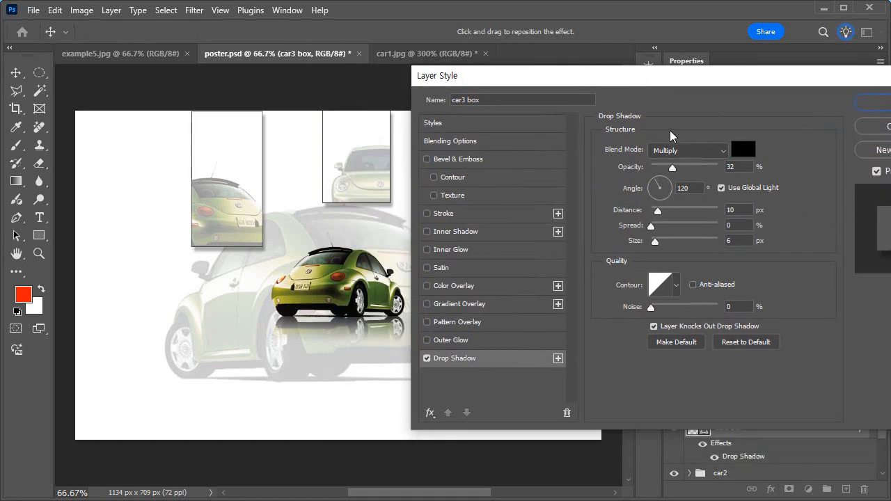
pyautogui.click(874, 102)
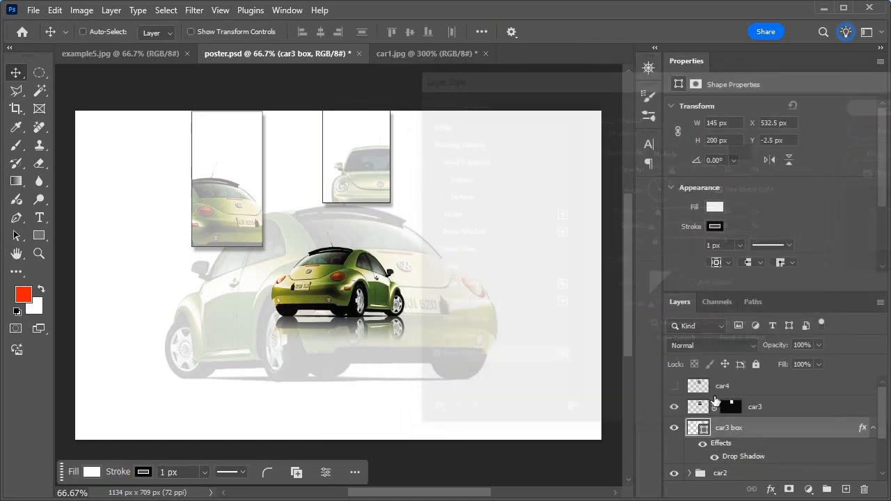
pyautogui.click(873, 428)
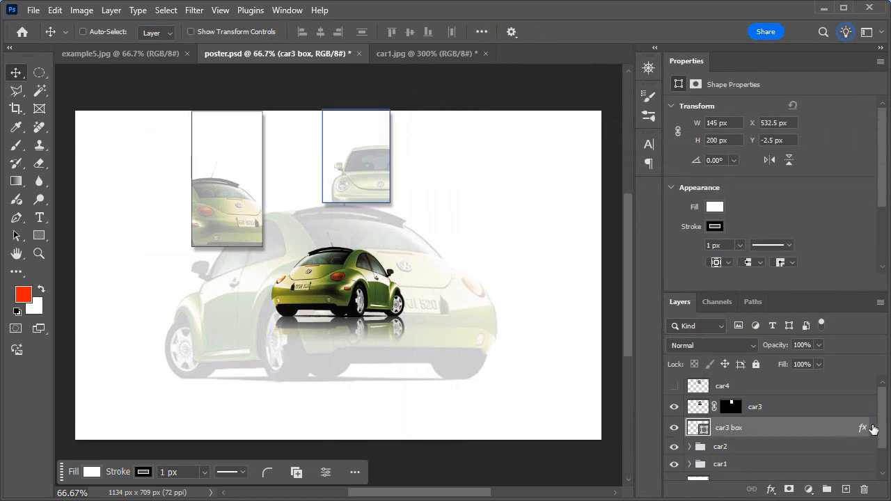
# Collapse the shape properties, and close car1.jpg without saving its changes
pyautogui.doubleClick(683, 61)
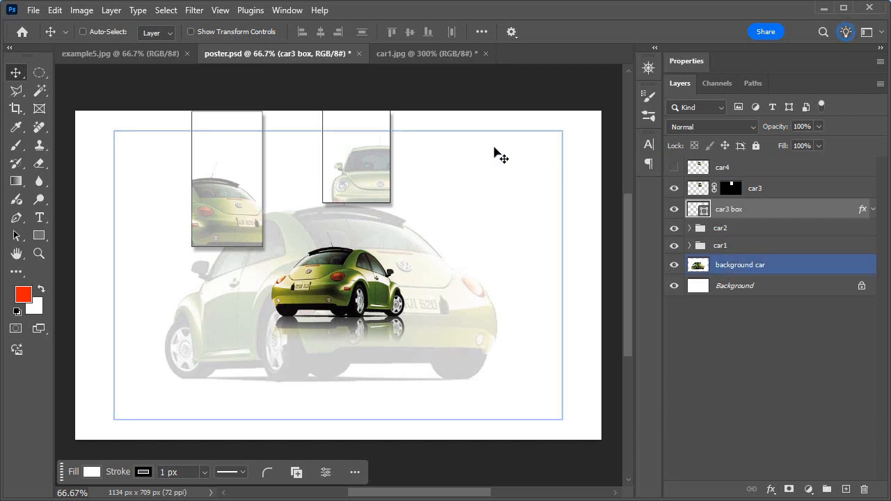
pyautogui.click(484, 56)
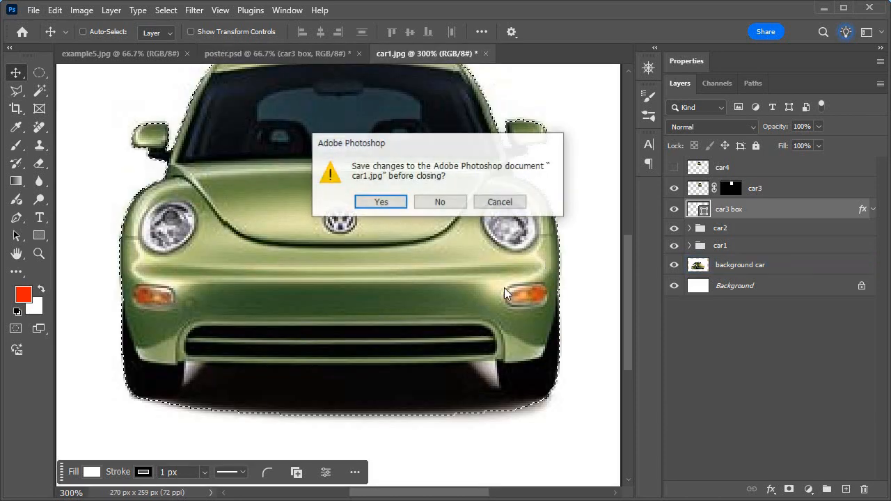
pyautogui.click(454, 203)
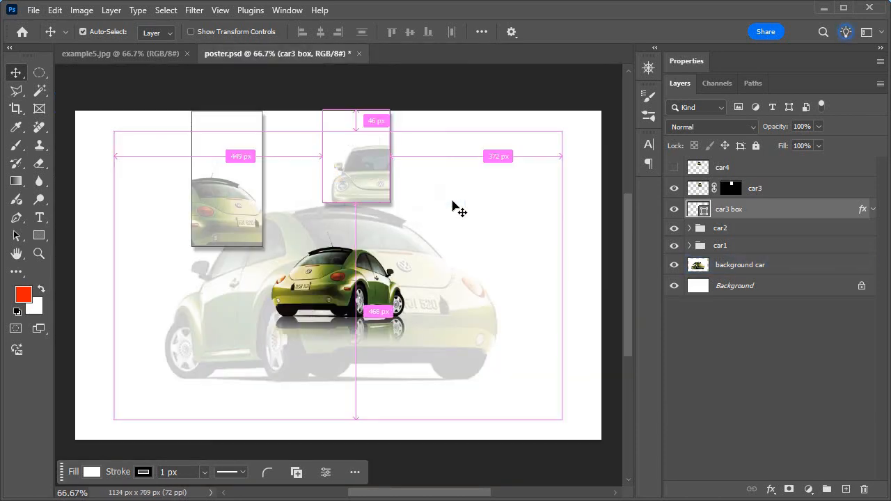